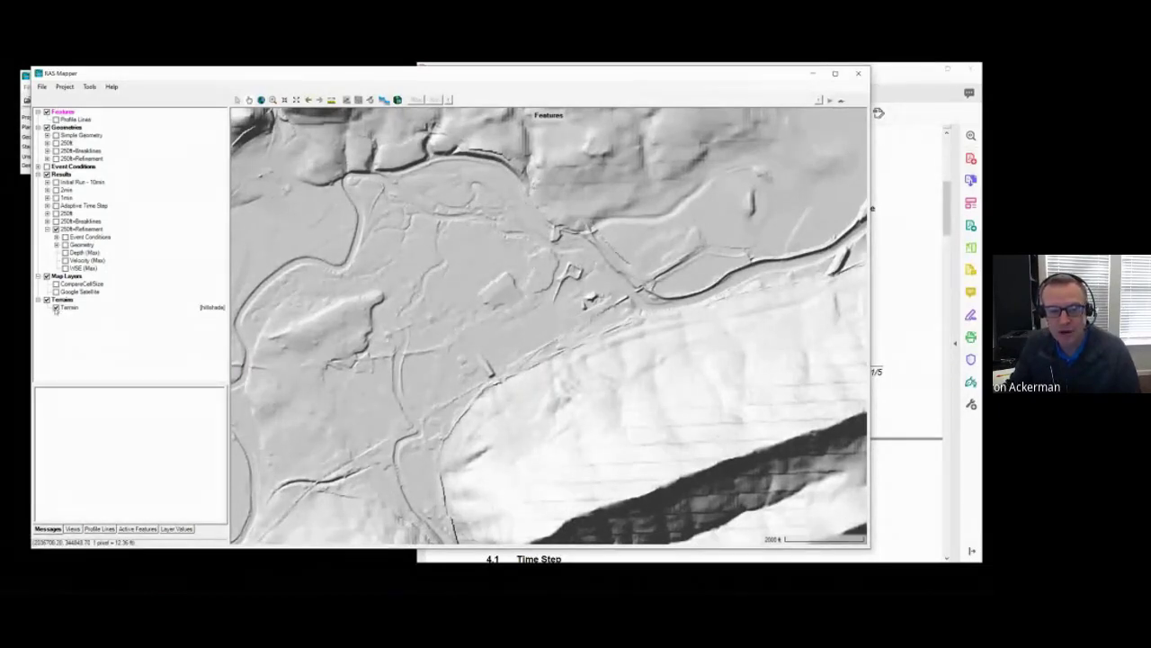
pyautogui.click(56, 308)
pyautogui.click(55, 307)
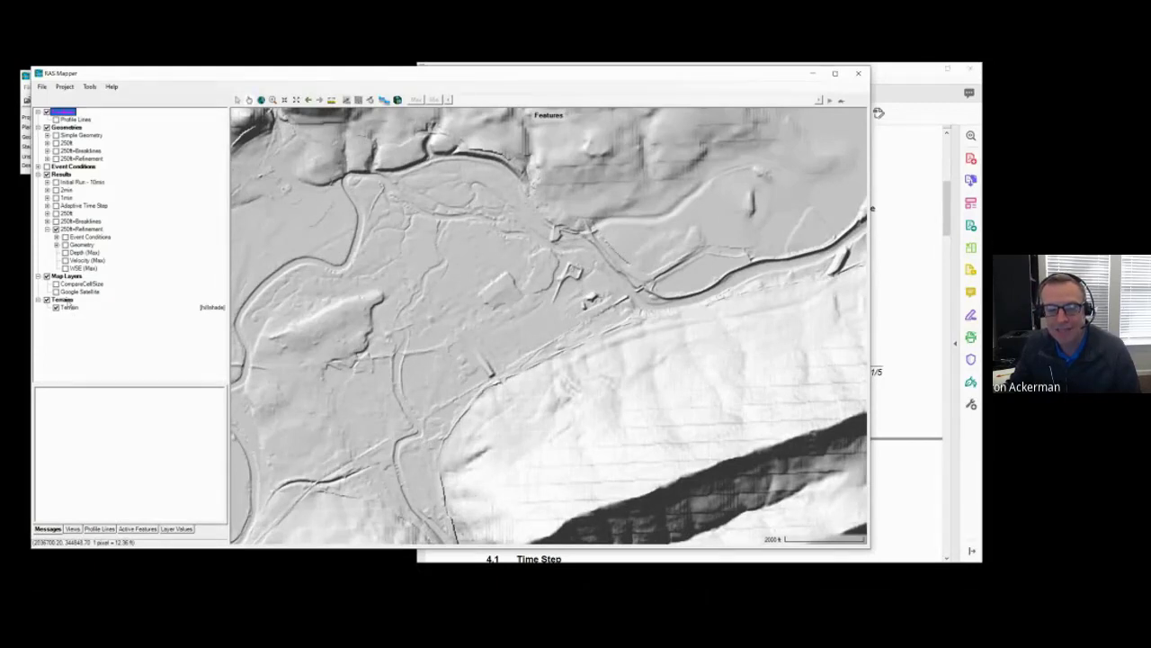
pyautogui.rightClick(66, 300)
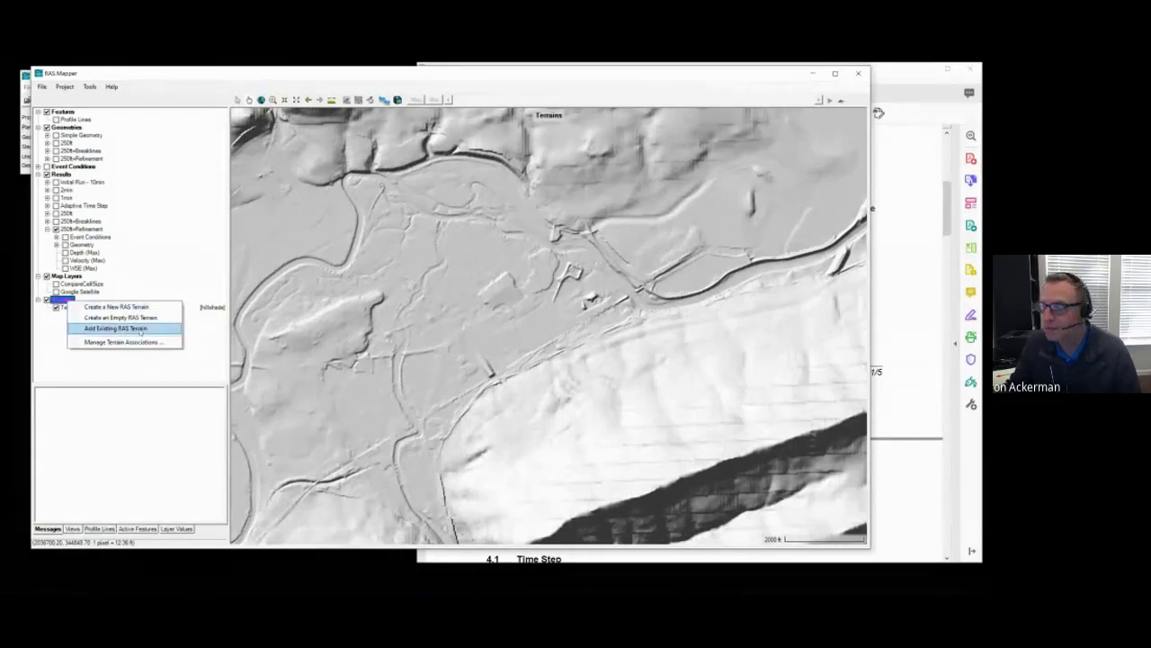
pyautogui.click(140, 331)
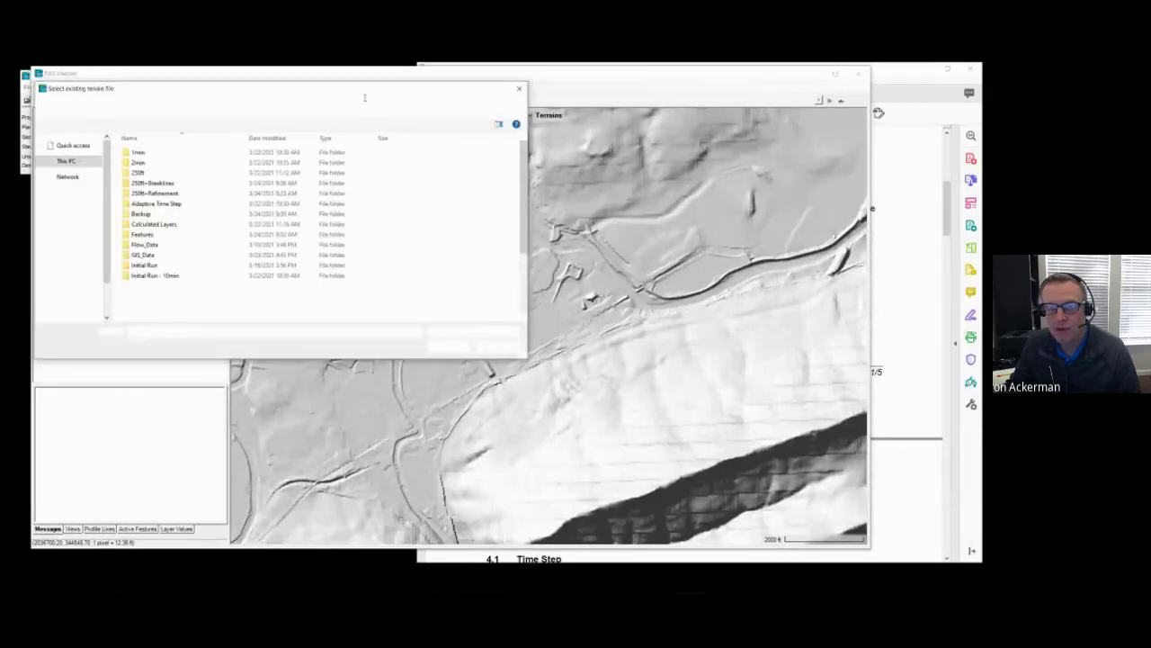
pyautogui.moveTo(377, 98); pyautogui.dragTo(437, 121)
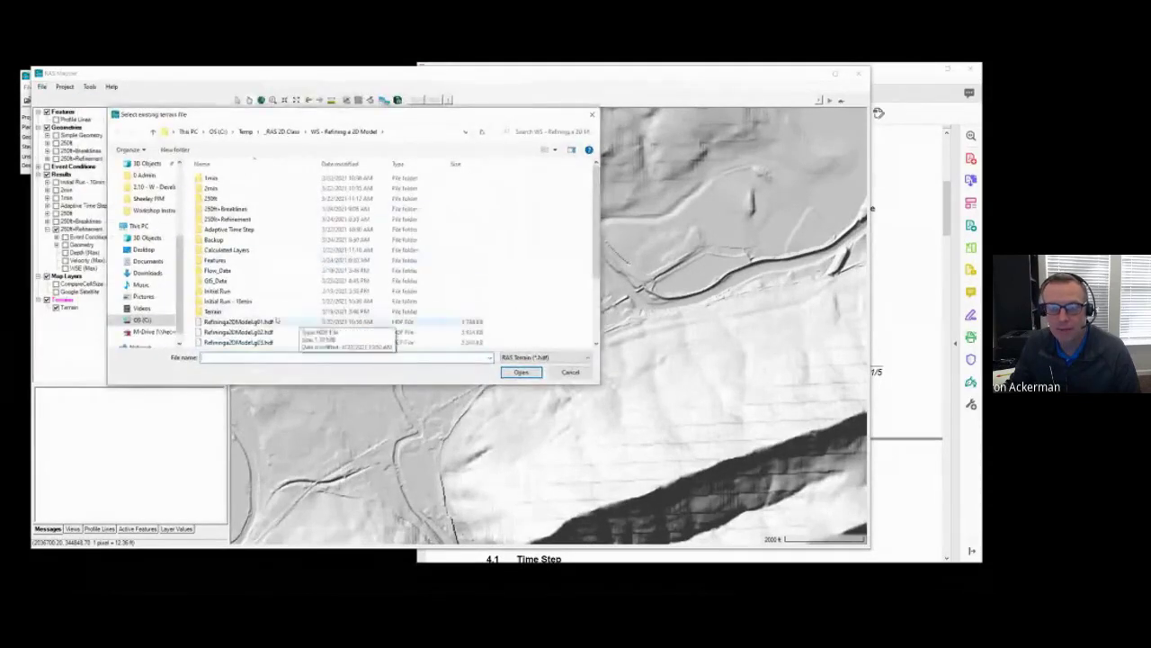
pyautogui.doubleClick(212, 313)
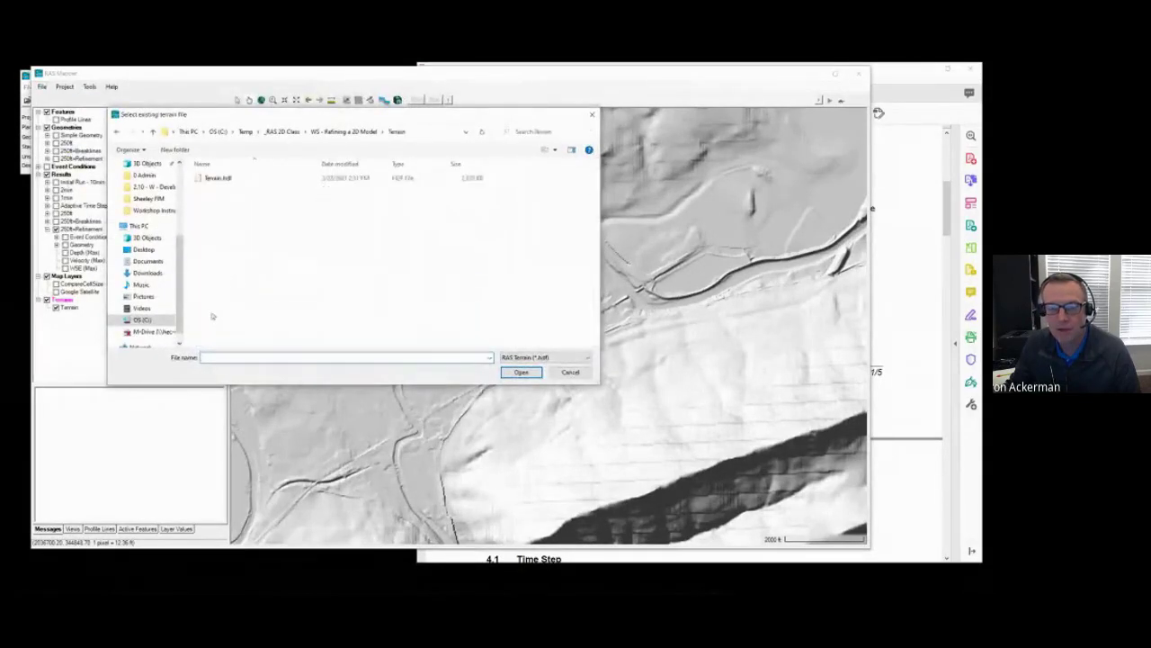
pyautogui.click(218, 177)
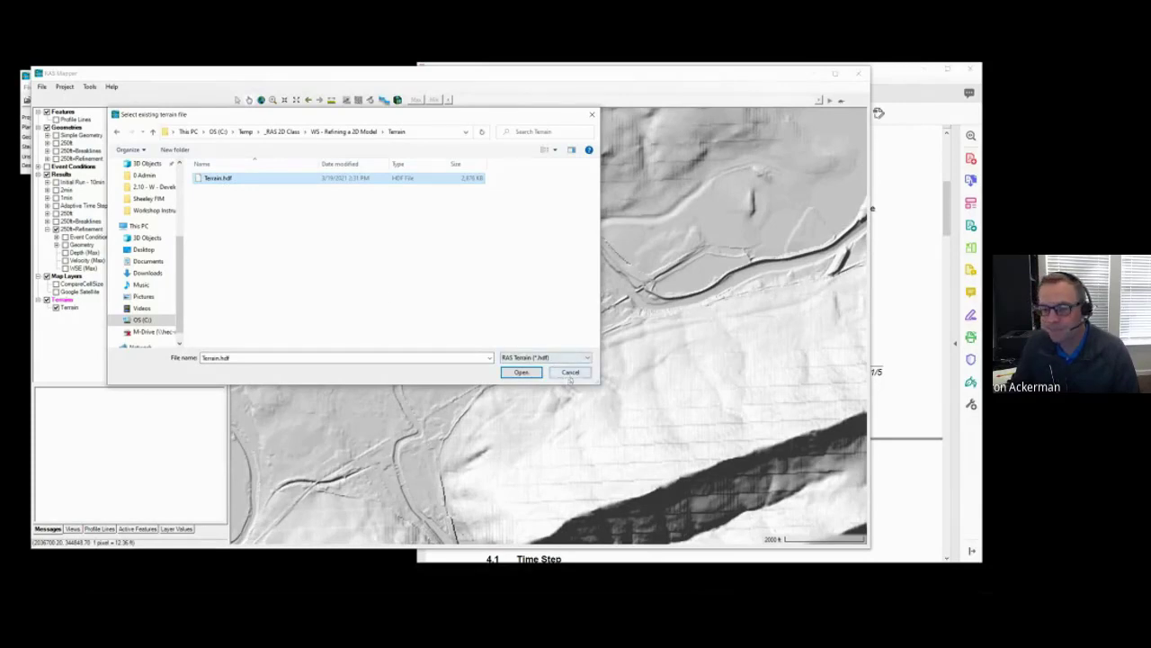
pyautogui.click(570, 372)
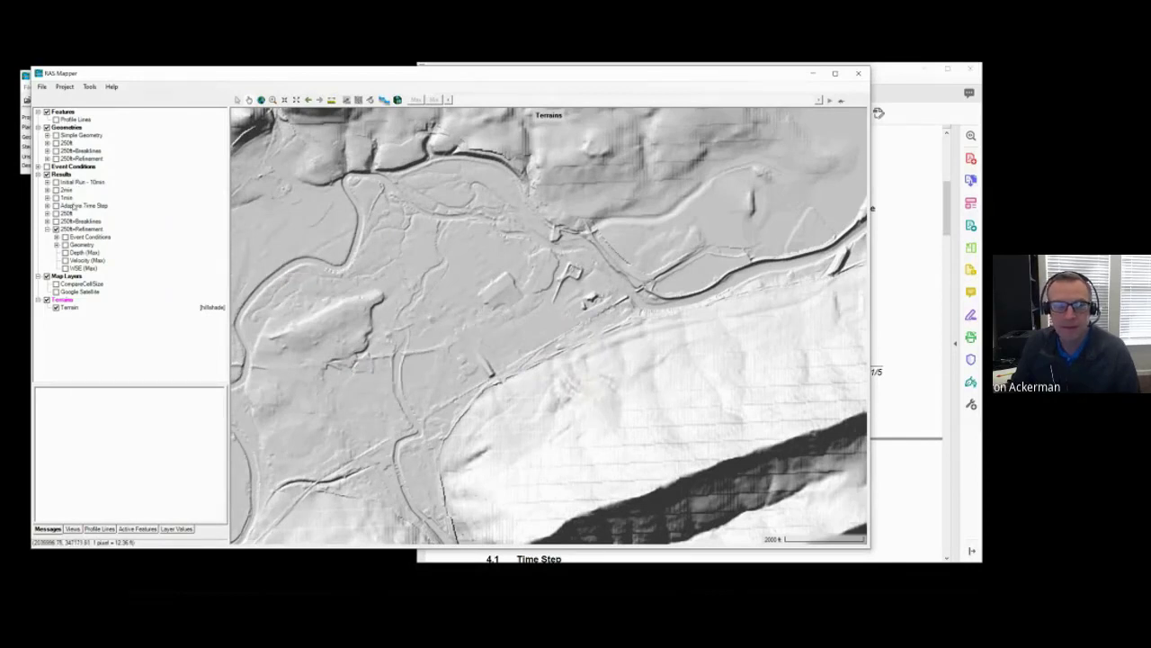
# Display the Initial Run - 10min results in place of 250ft+Refinement, showing Depth (Max) instead of WSE (Max)
pyautogui.click(62, 299)
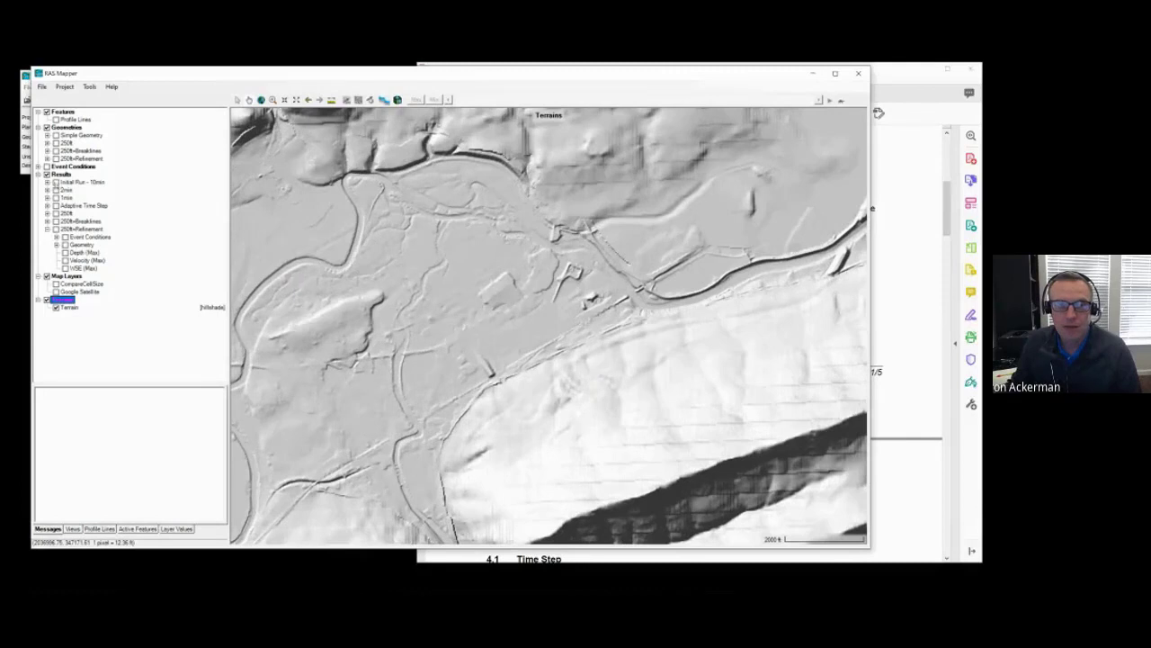
pyautogui.click(56, 181)
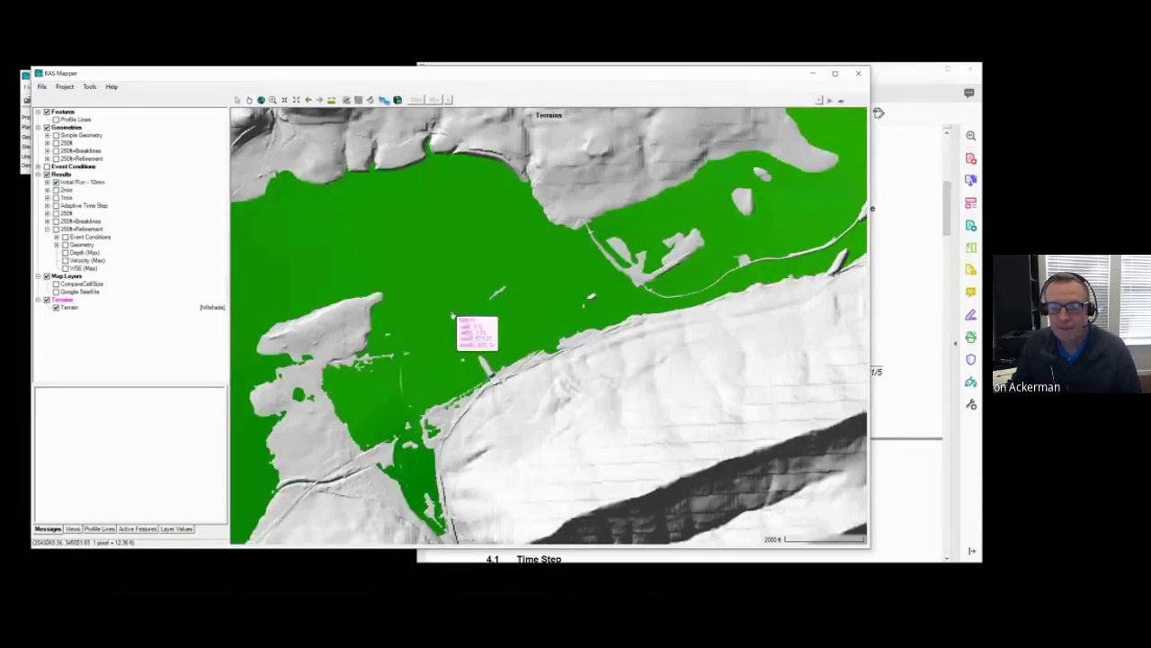
pyautogui.scroll(-3, 479, 270)
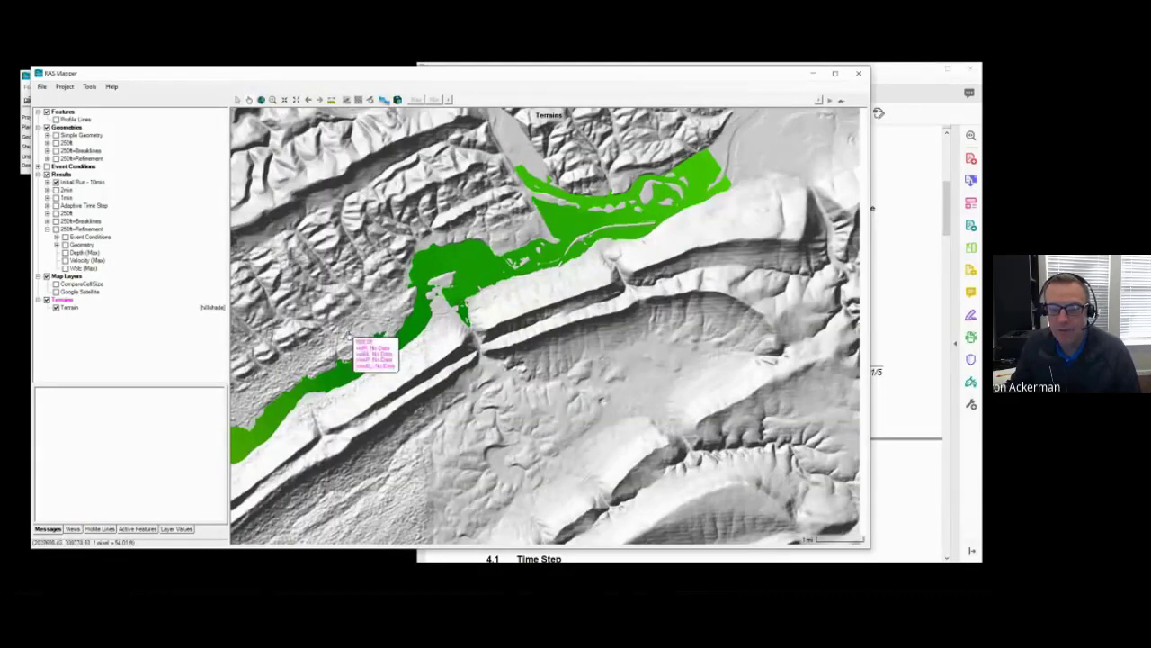
pyautogui.moveTo(368, 351); pyautogui.dragTo(652, 241)
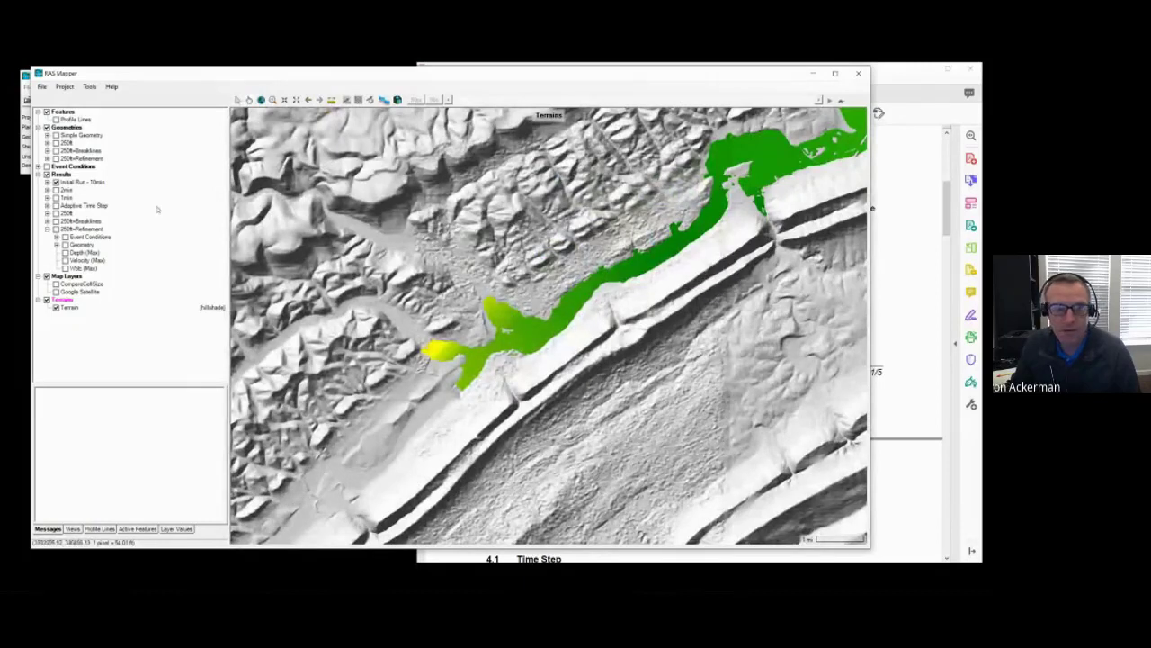
pyautogui.click(47, 182)
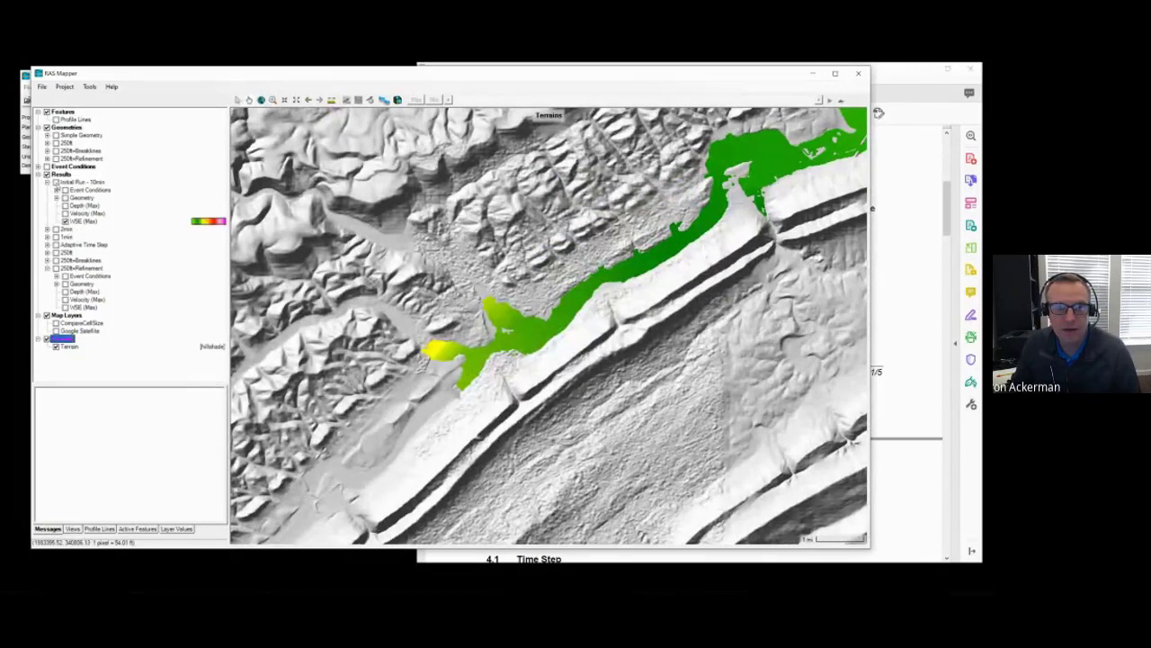
pyautogui.click(65, 220)
pyautogui.click(64, 205)
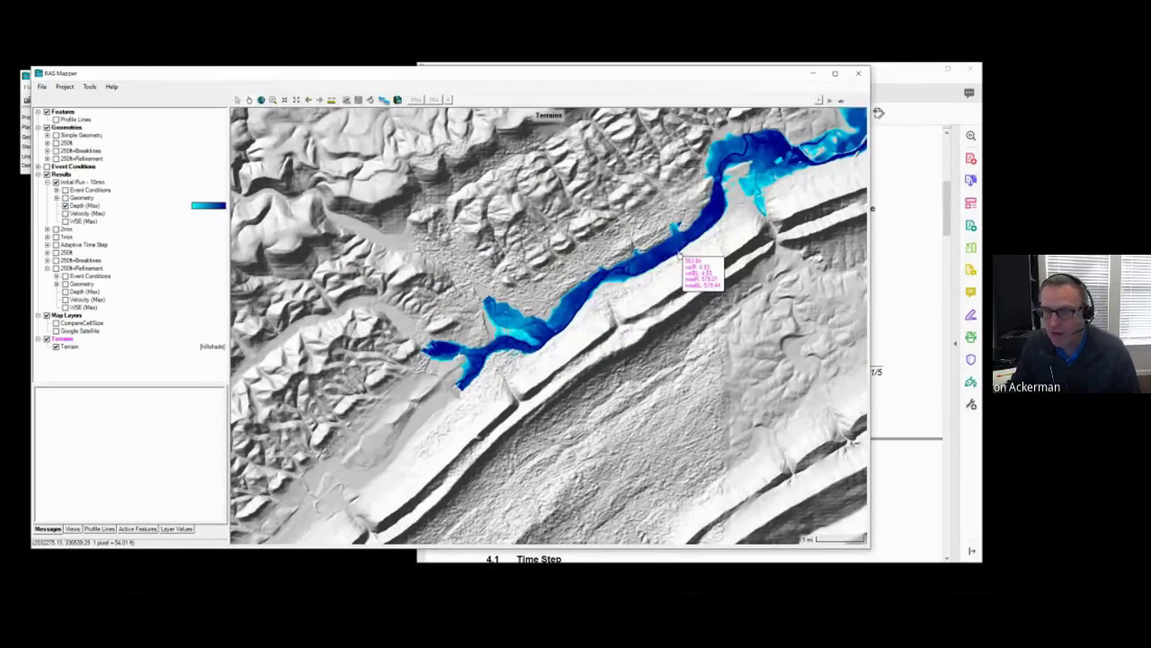
# Plot the depth time series at a point in the narrow river reach just upstream of the sharp bend, and close the plot
pyautogui.moveTo(680, 254); pyautogui.dragTo(553, 371)
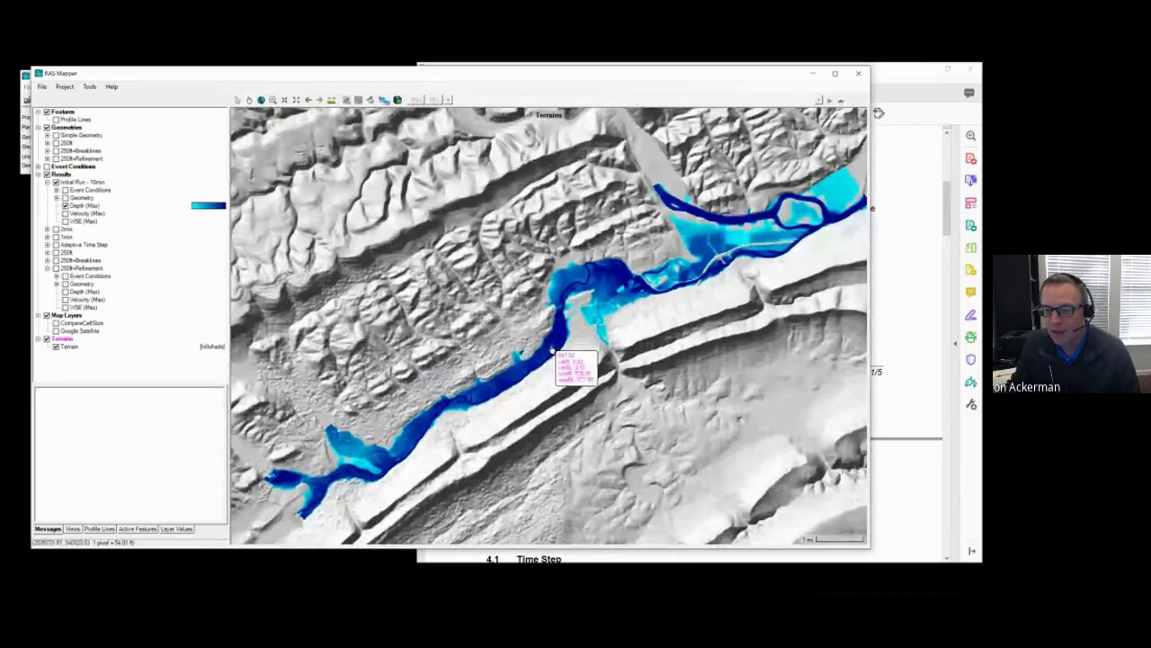
pyautogui.rightClick(553, 350)
pyautogui.moveTo(593, 359)
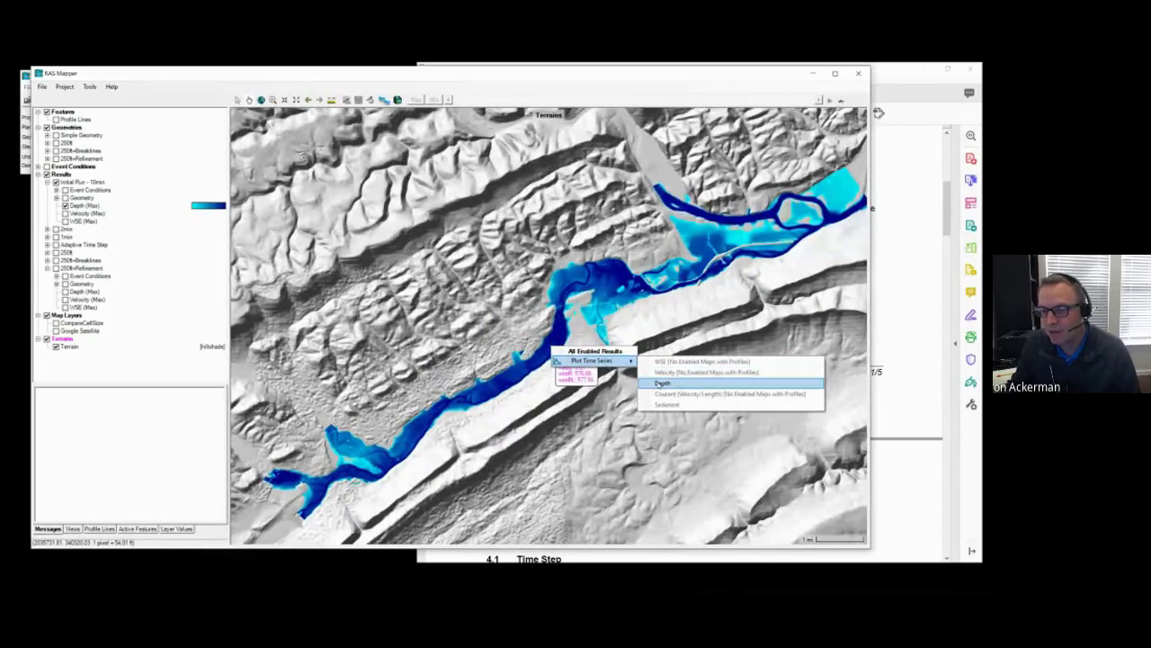
pyautogui.click(662, 383)
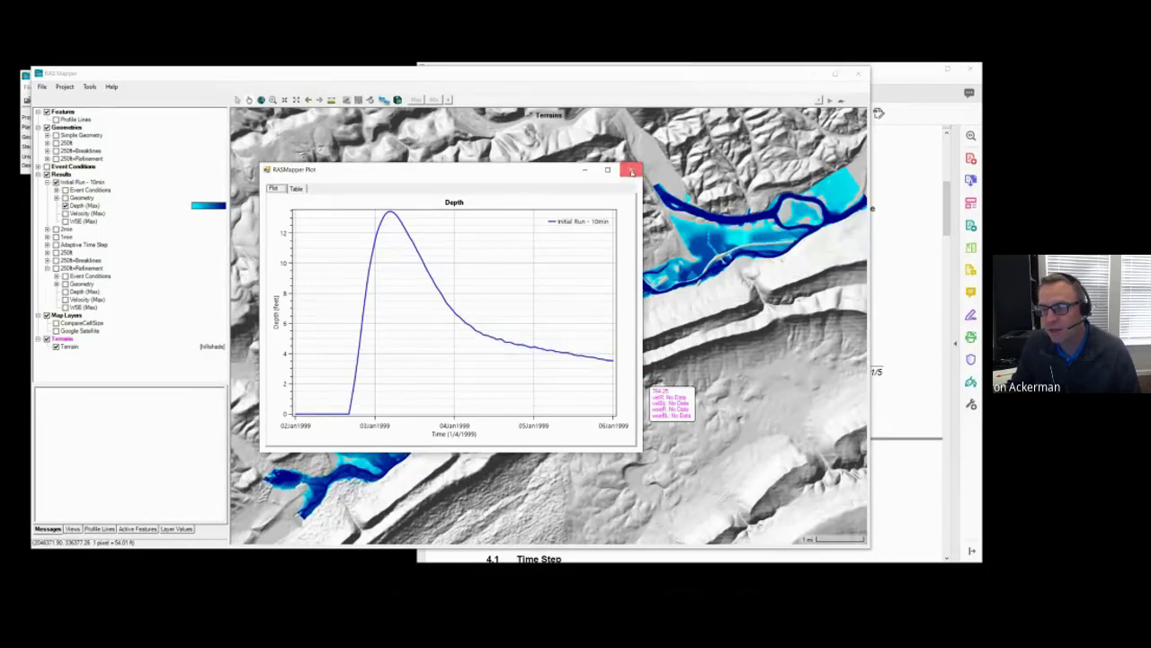
pyautogui.click(632, 171)
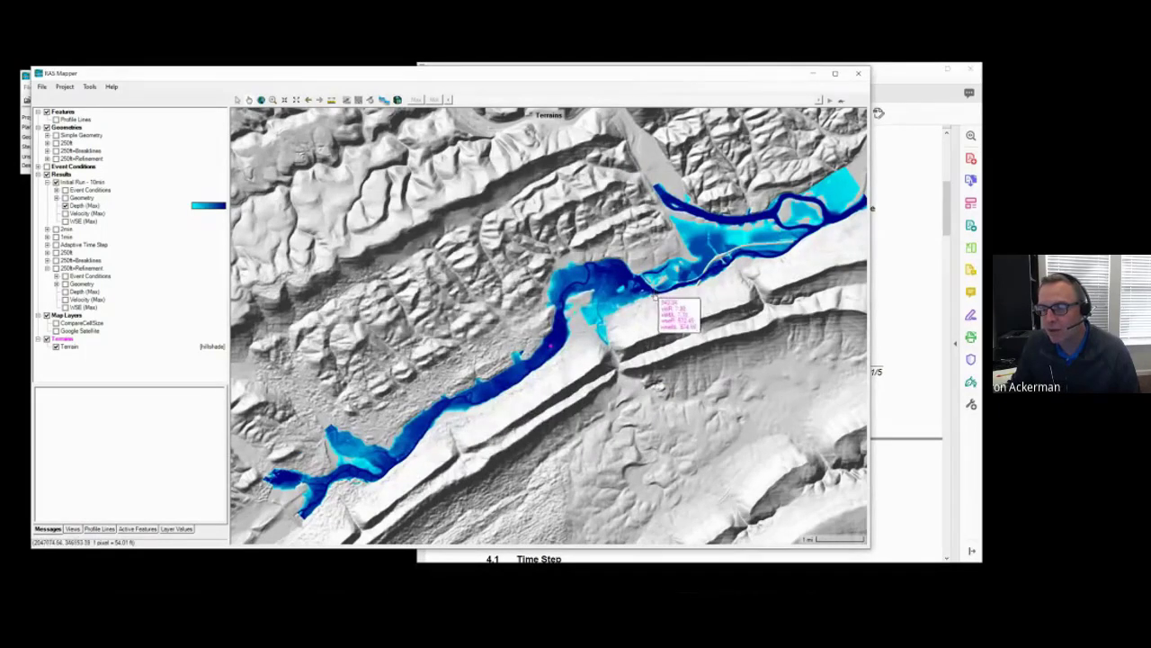
# Plot the depth time series at a point in the channel just downstream of the wide flooded bend, and close the plot
pyautogui.rightClick(646, 289)
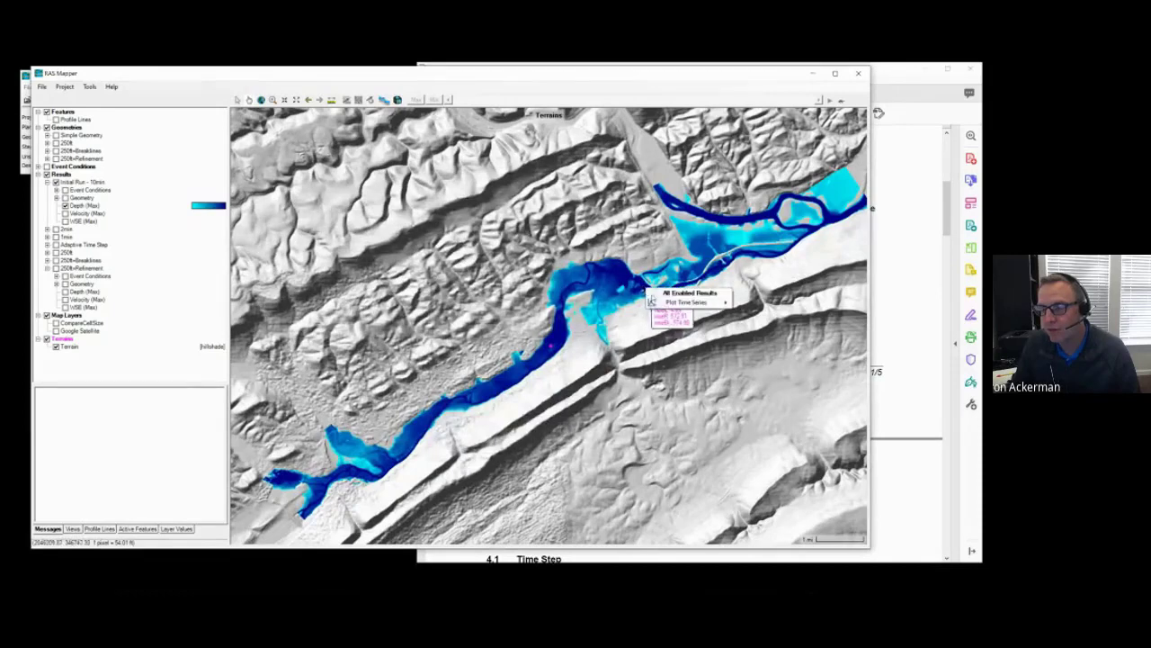
pyautogui.moveTo(651, 302)
pyautogui.click(773, 324)
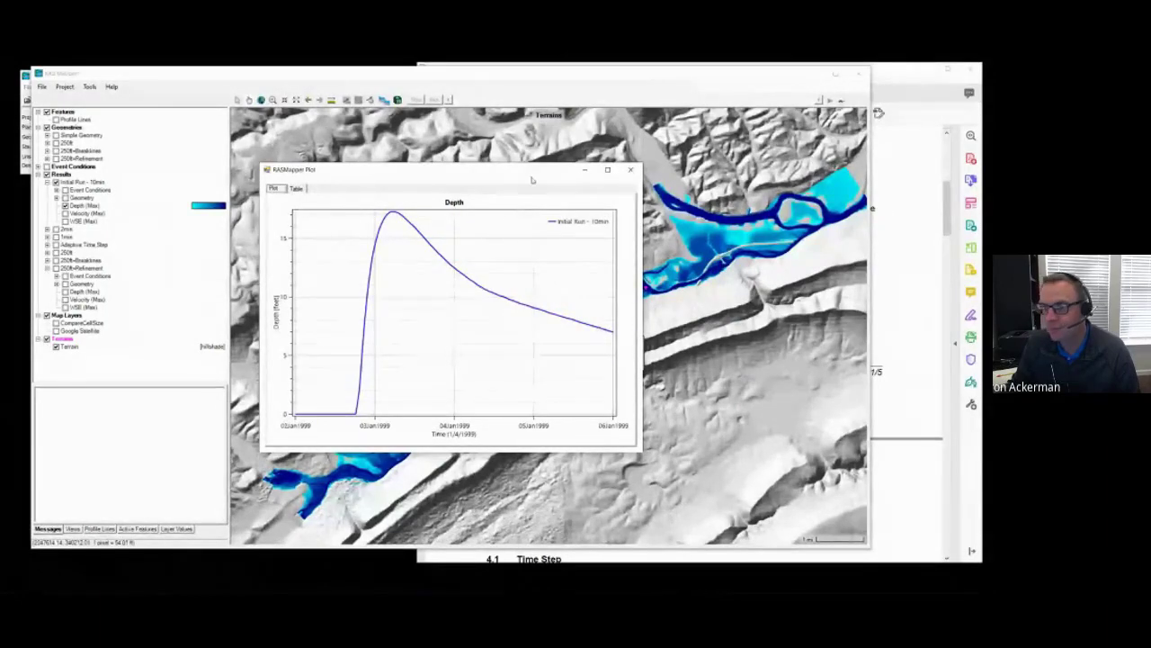
pyautogui.click(630, 169)
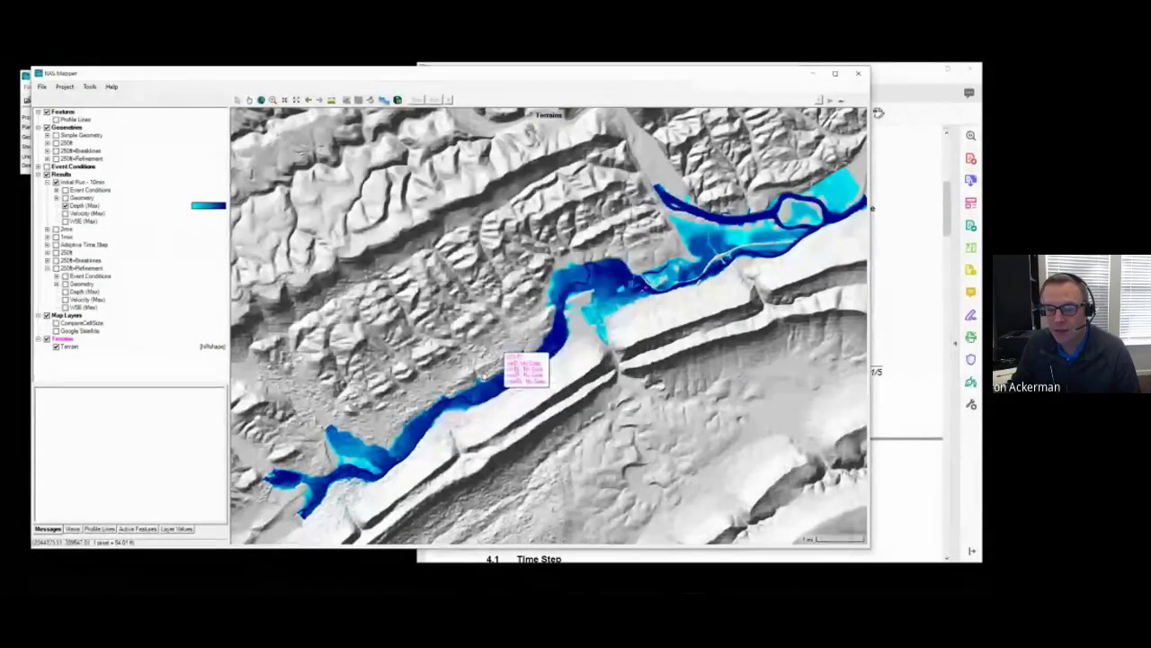
# Plot the depth time series in the tributary floodplain near the upstream end of the model, examine its shape, and close the plot
pyautogui.rightClick(345, 449)
pyautogui.moveTo(405, 465)
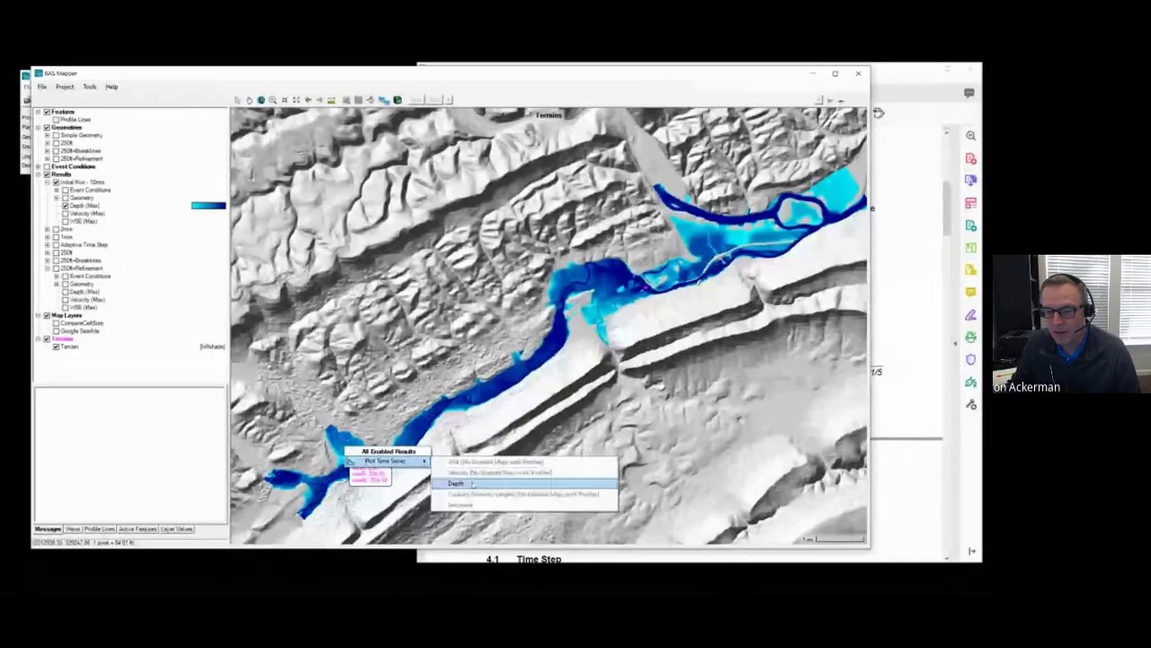
pyautogui.click(472, 490)
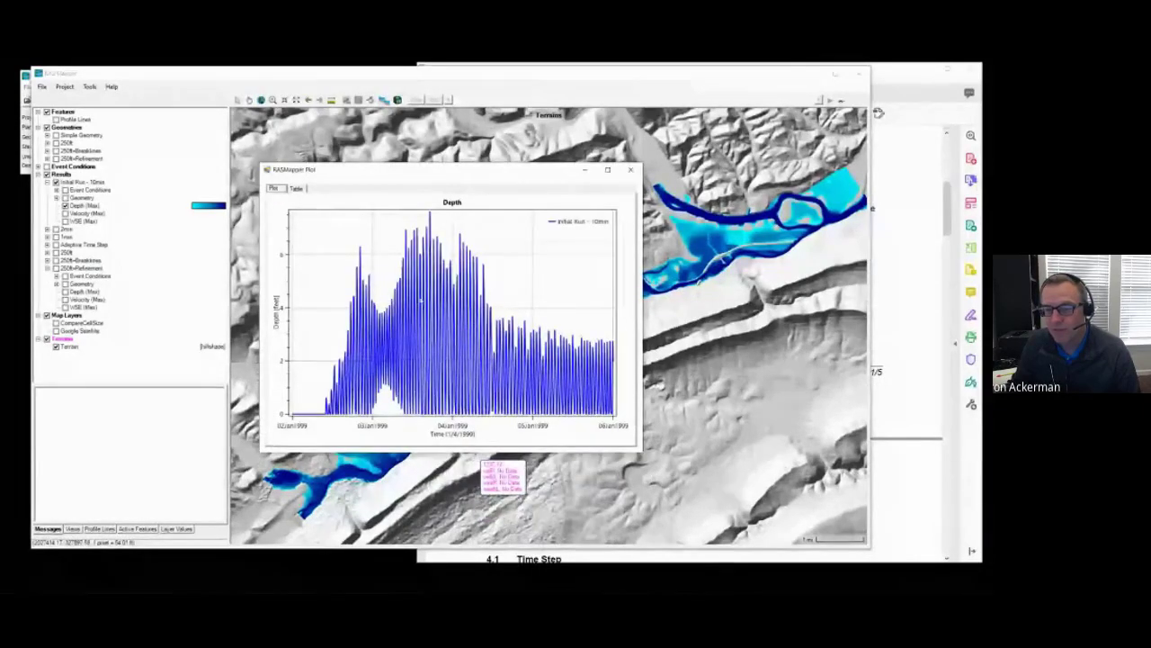
pyautogui.moveTo(572, 366)
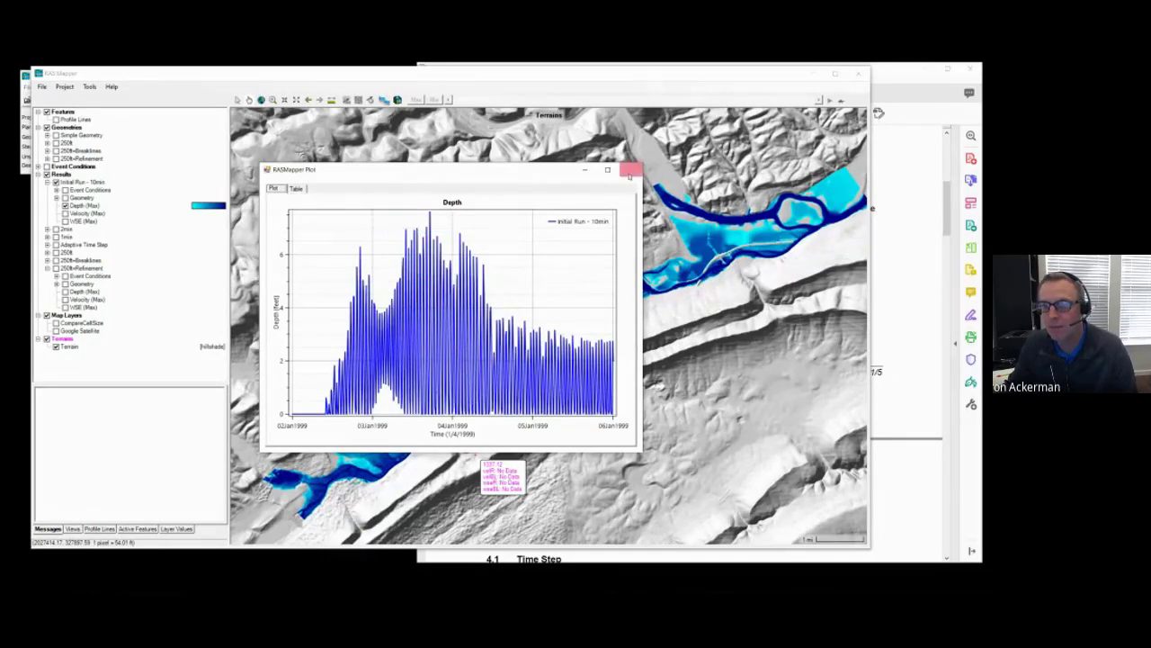
pyautogui.click(631, 171)
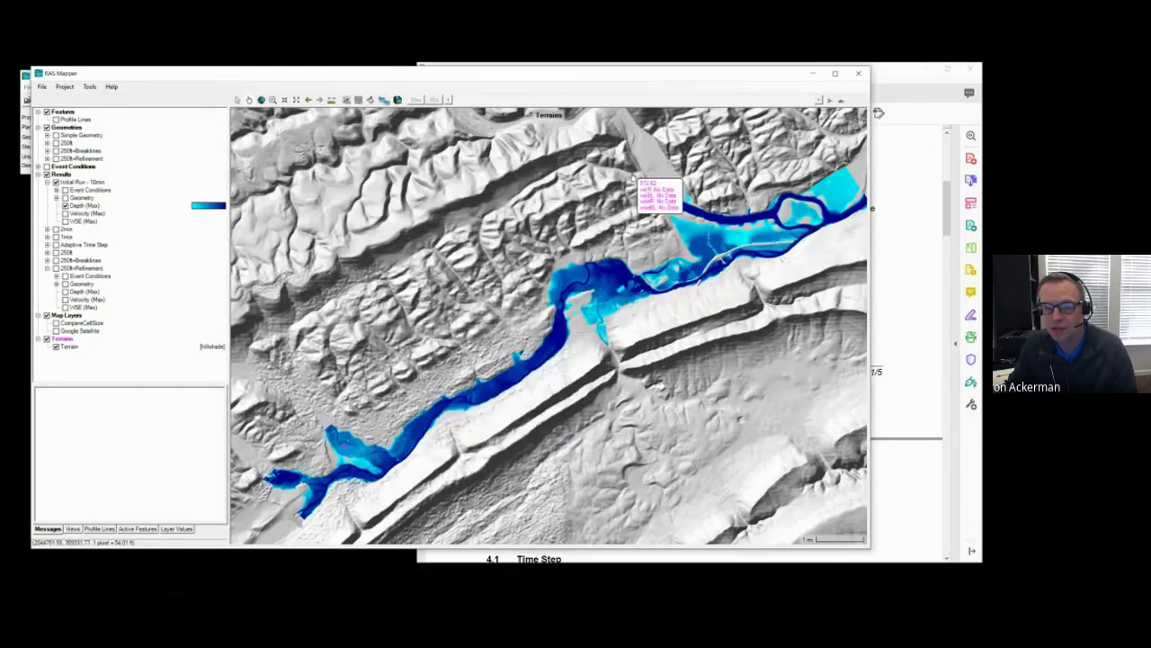
# Make Depth (Max) of Initial Run - 10min the selected layer, with the map focused on the upstream tributary confluence
pyautogui.scroll(3, 634, 179)
pyautogui.moveTo(404, 440); pyautogui.dragTo(575, 224)
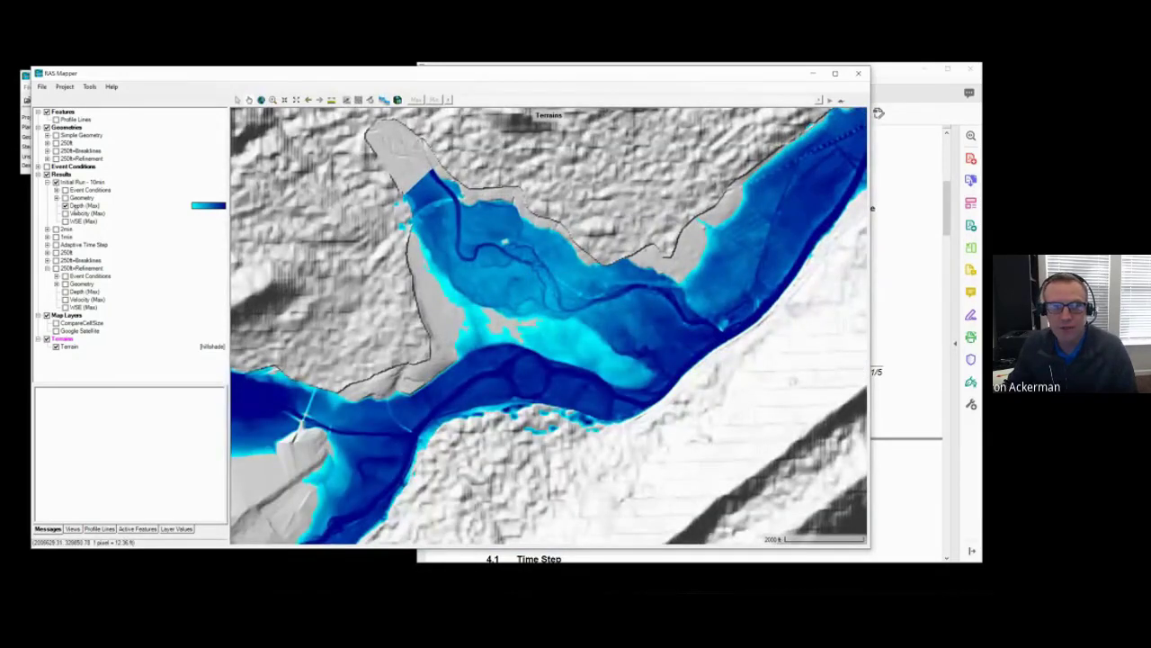
pyautogui.click(86, 205)
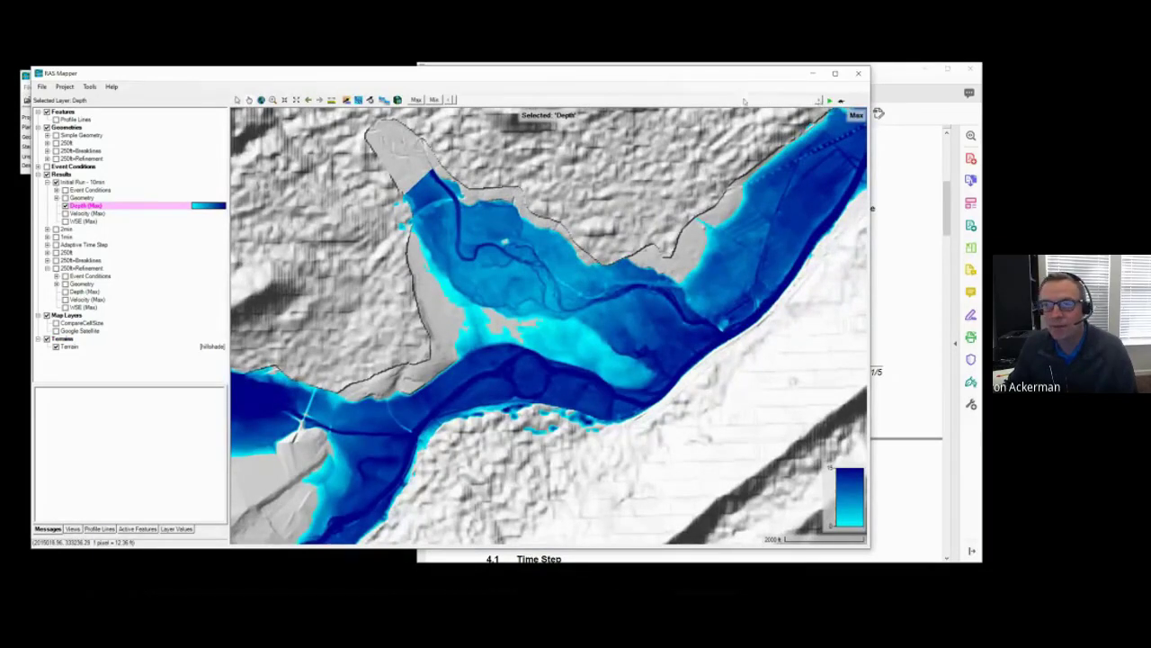
# Switch to the main HEC-RAS window and open the Initial Run - 10min plan in Unsteady Flow Analysis
pyautogui.moveTo(591, 82); pyautogui.dragTo(677, 85)
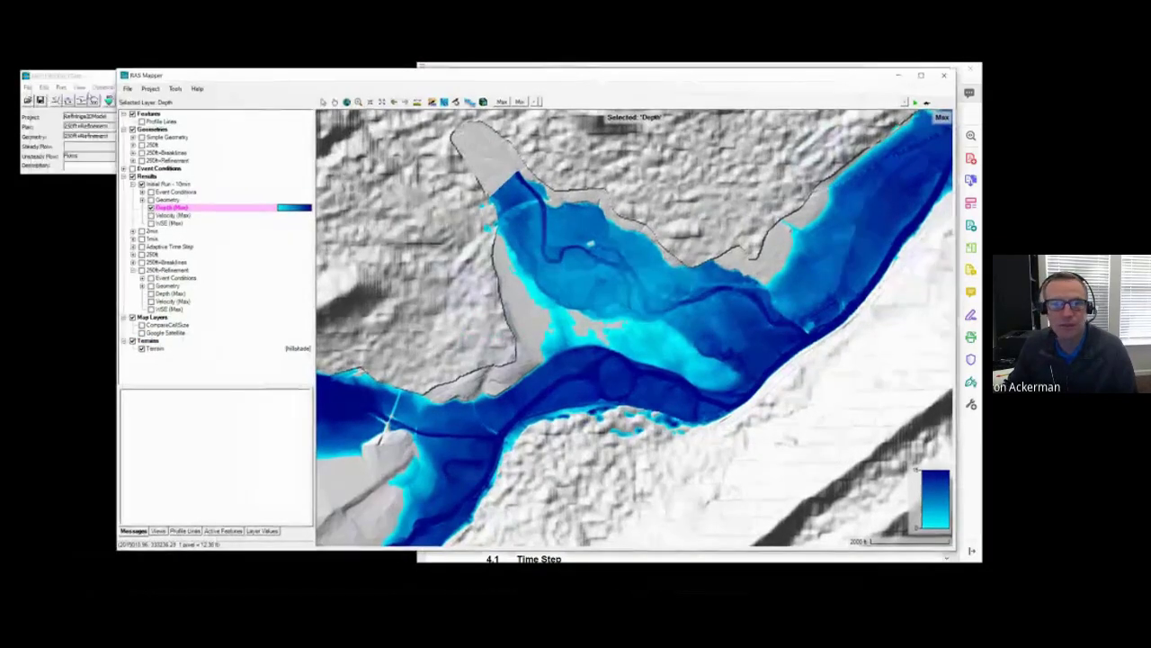
pyautogui.click(77, 87)
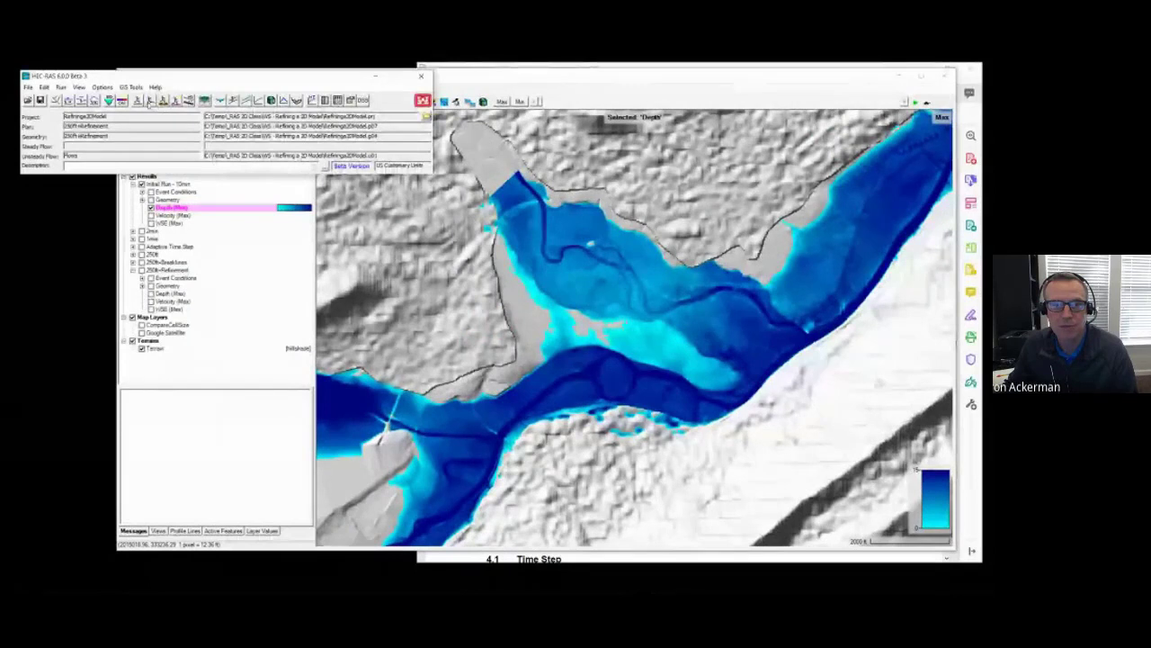
pyautogui.click(151, 100)
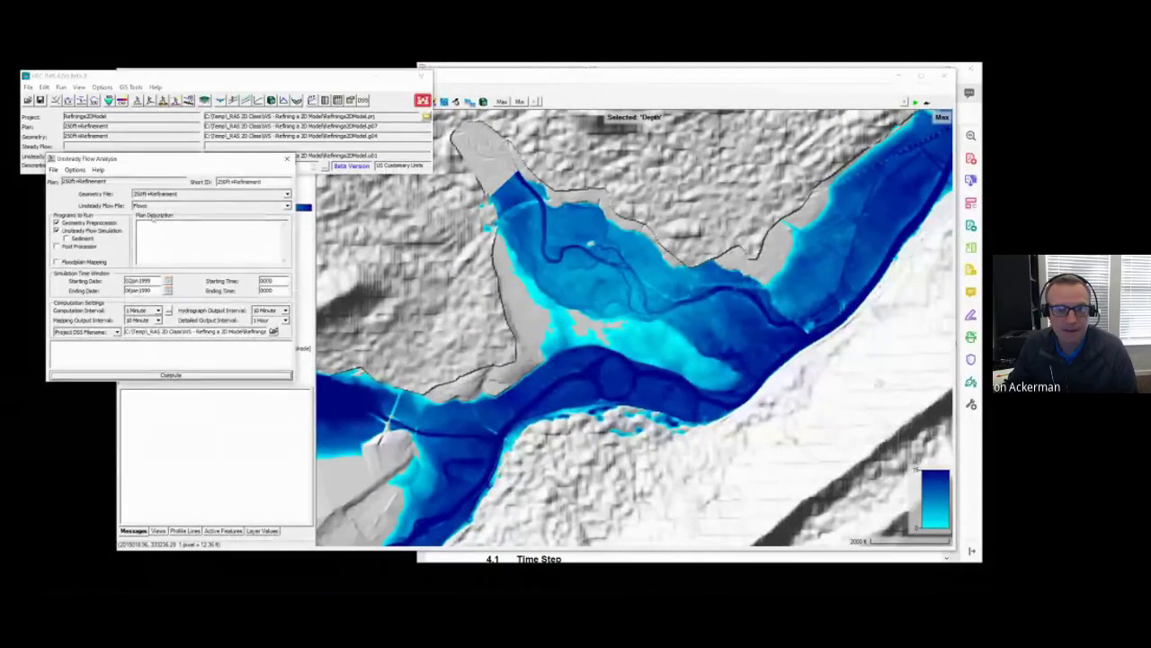
pyautogui.click(54, 171)
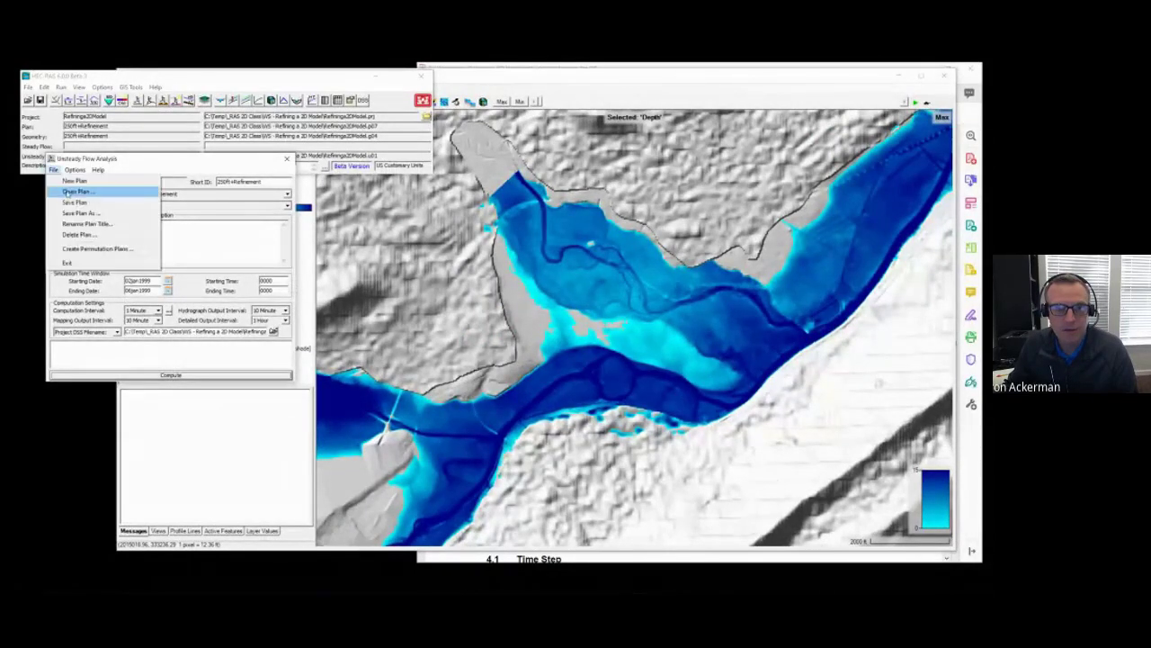
pyautogui.click(70, 192)
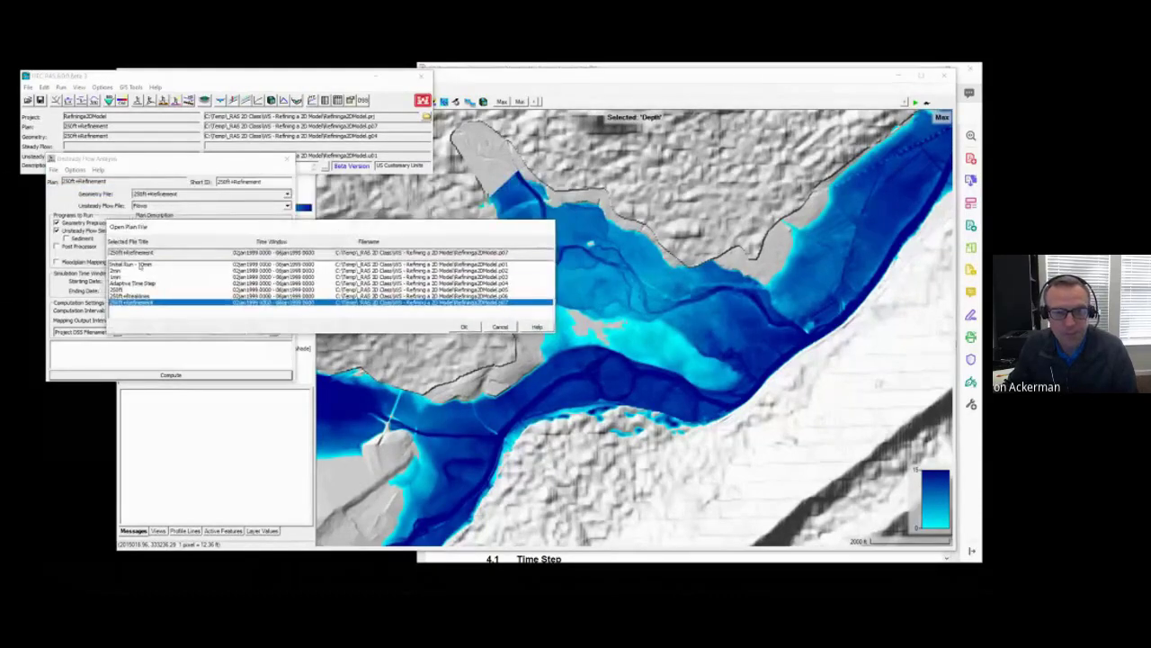
pyautogui.doubleClick(140, 264)
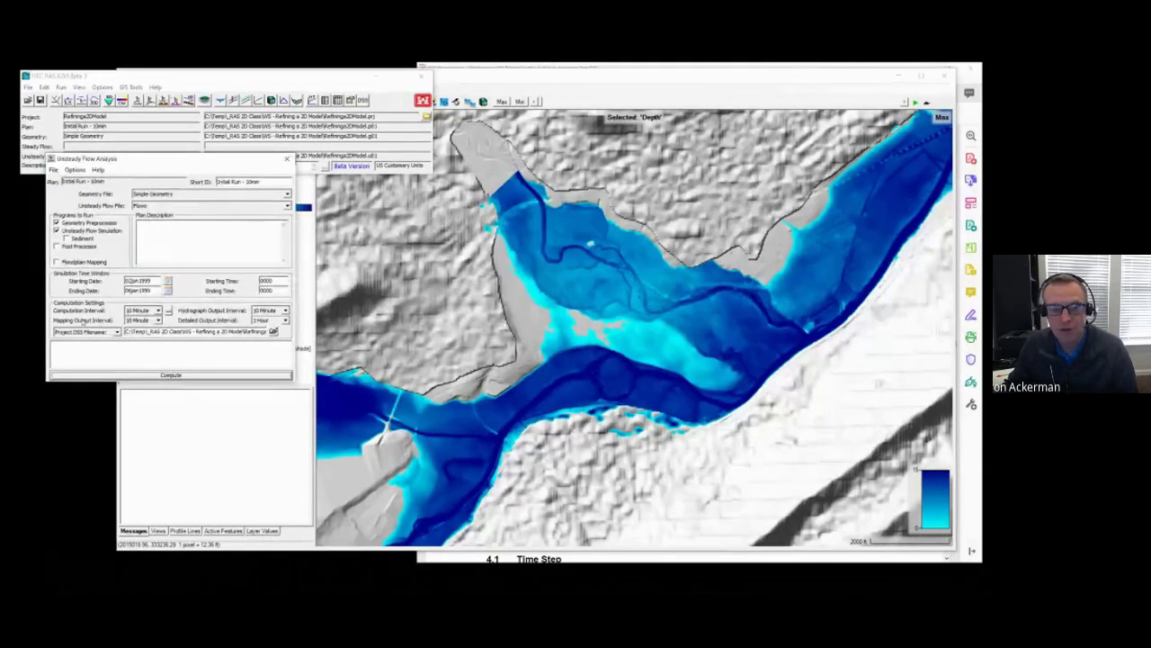
# Check the choices for the plan's mapping output interval without changing it, and return to RAS Mapper
pyautogui.click(158, 320)
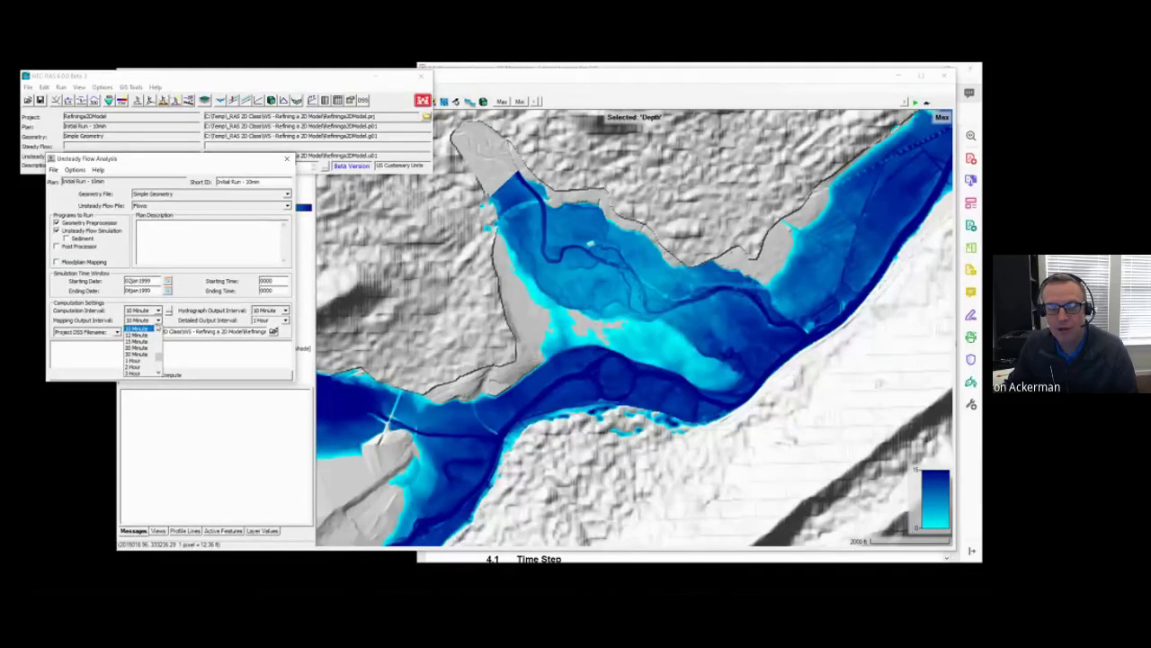
pyautogui.click(158, 323)
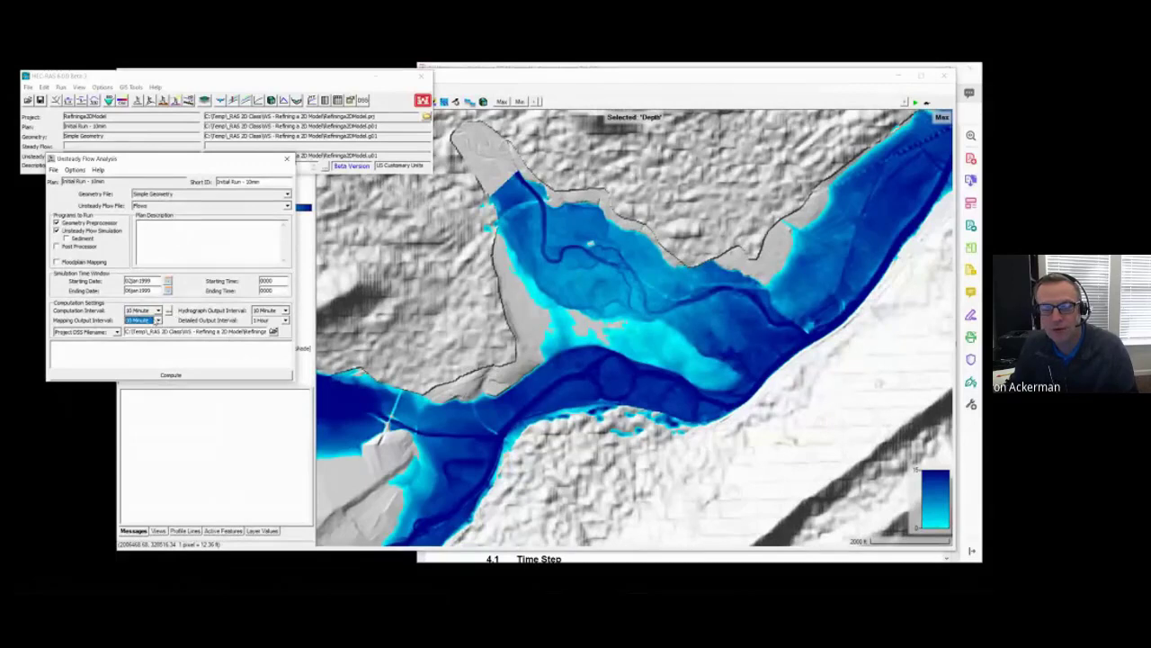
pyautogui.click(526, 76)
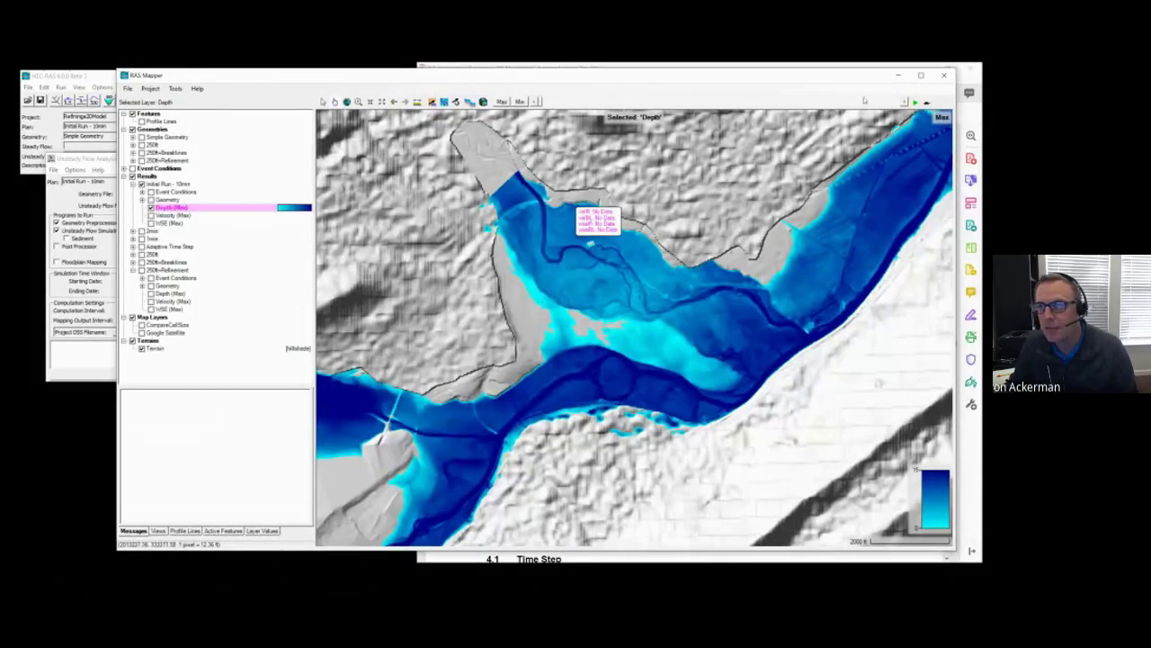
# Advance the Initial Run - 10min depth map through 02JAN1999 around the tributary confluence, examining how the floodplain wets between time steps
pyautogui.click(904, 103)
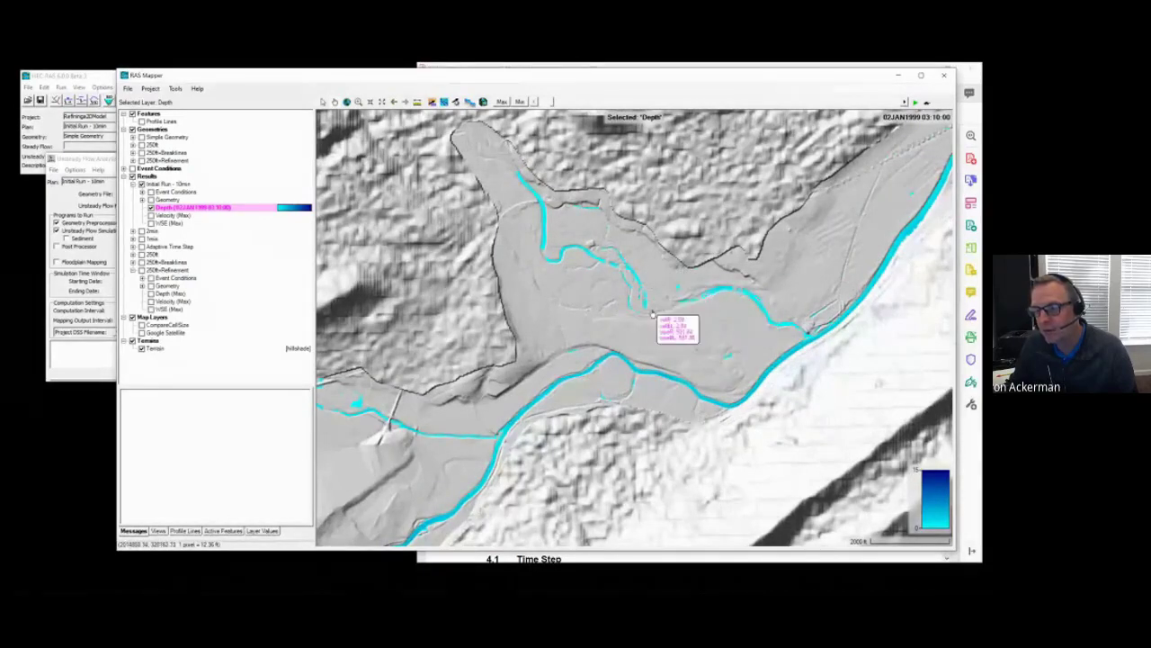
pyautogui.scroll(2, 653, 314)
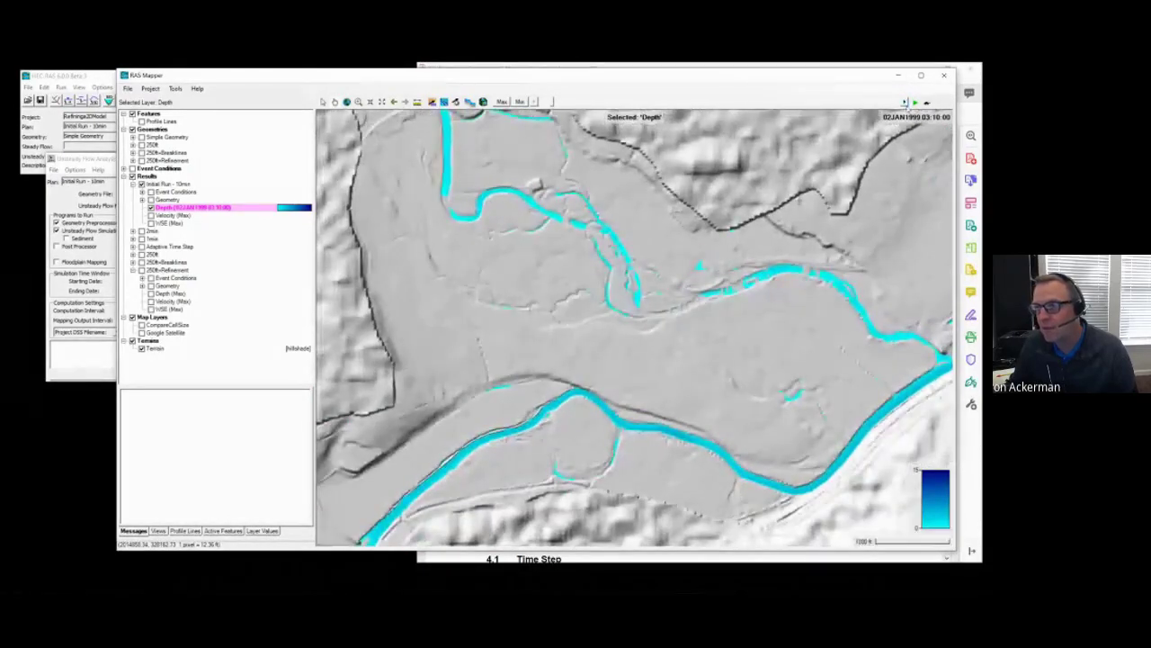
pyautogui.click(905, 103)
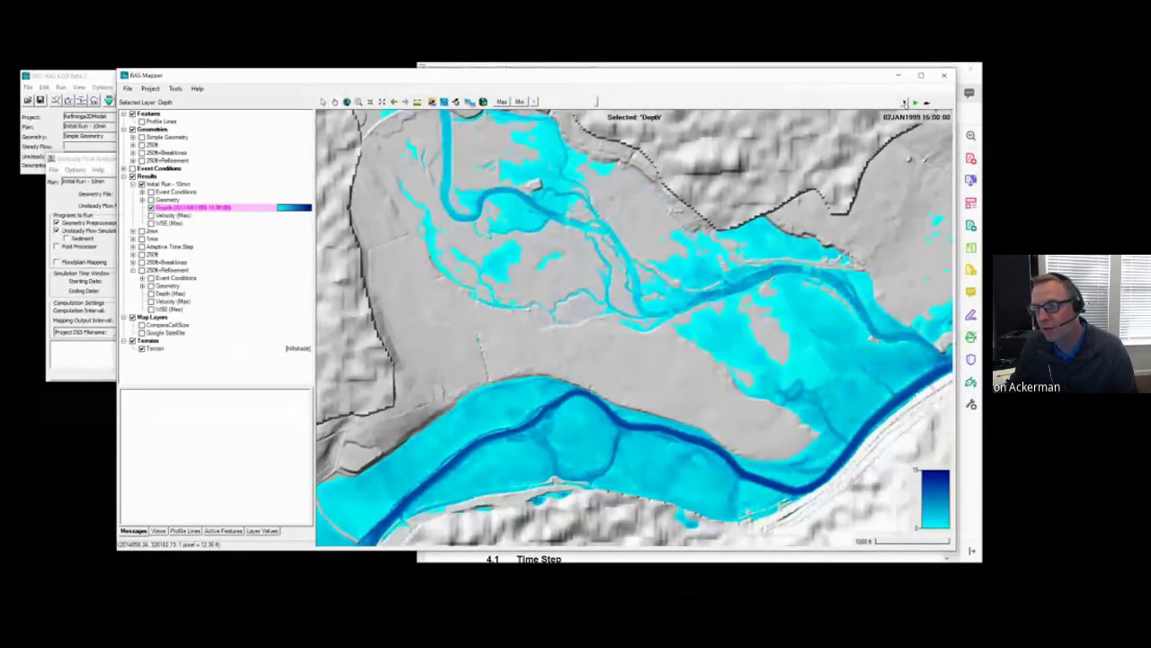
pyautogui.click(904, 103)
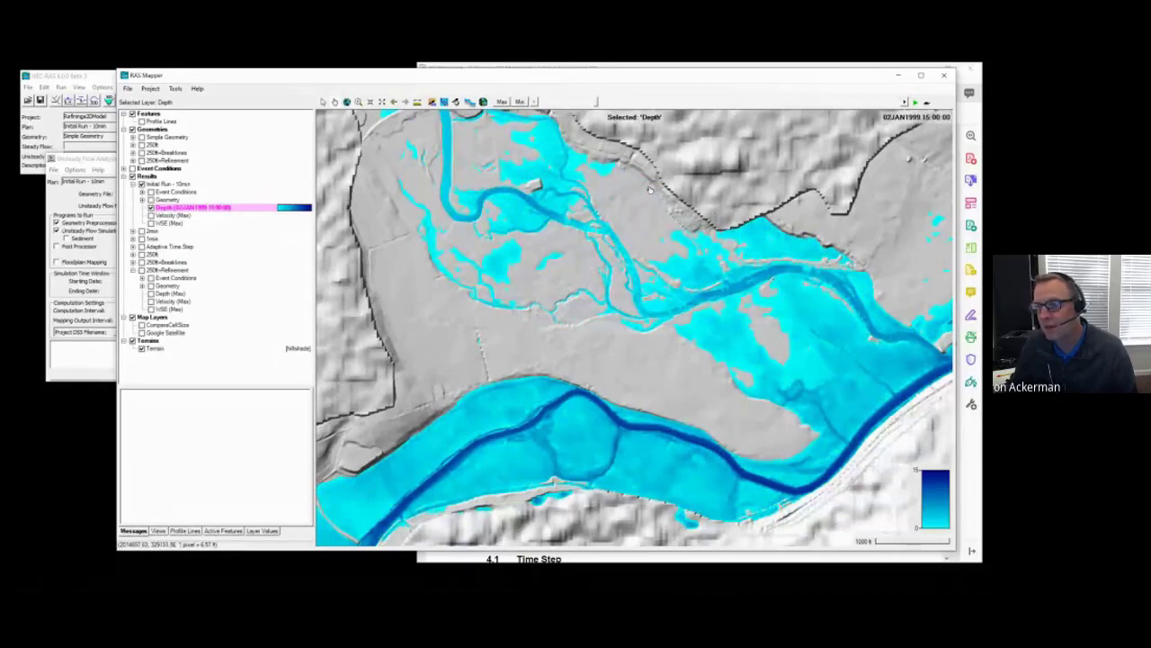
pyautogui.moveTo(599, 222)
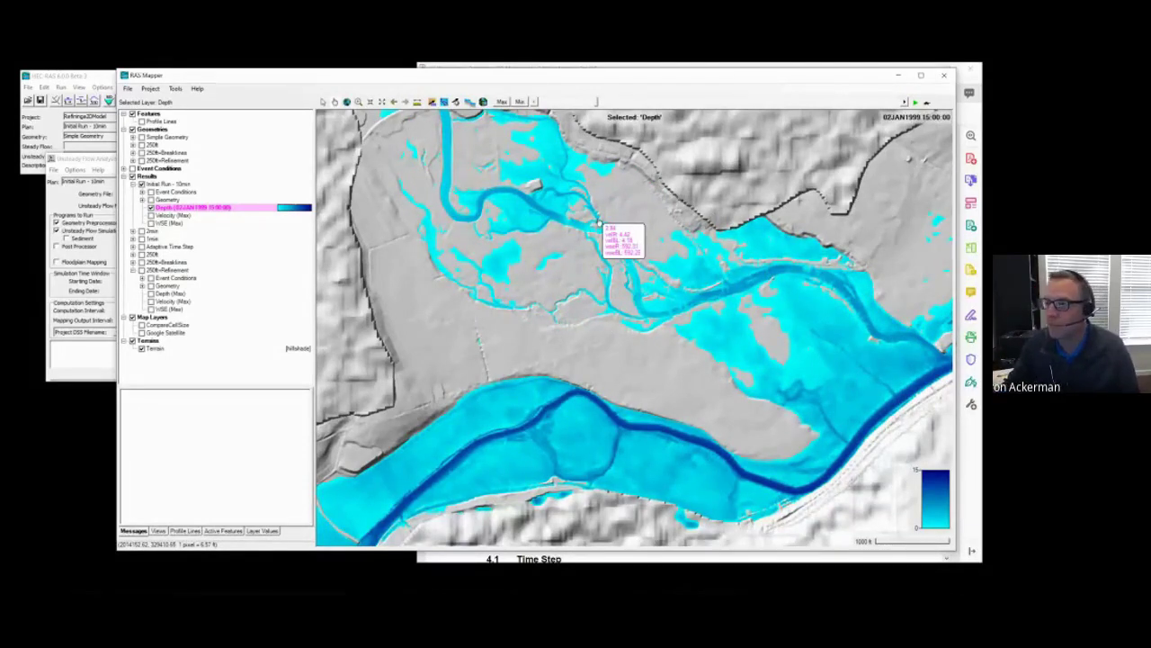
pyautogui.click(905, 102)
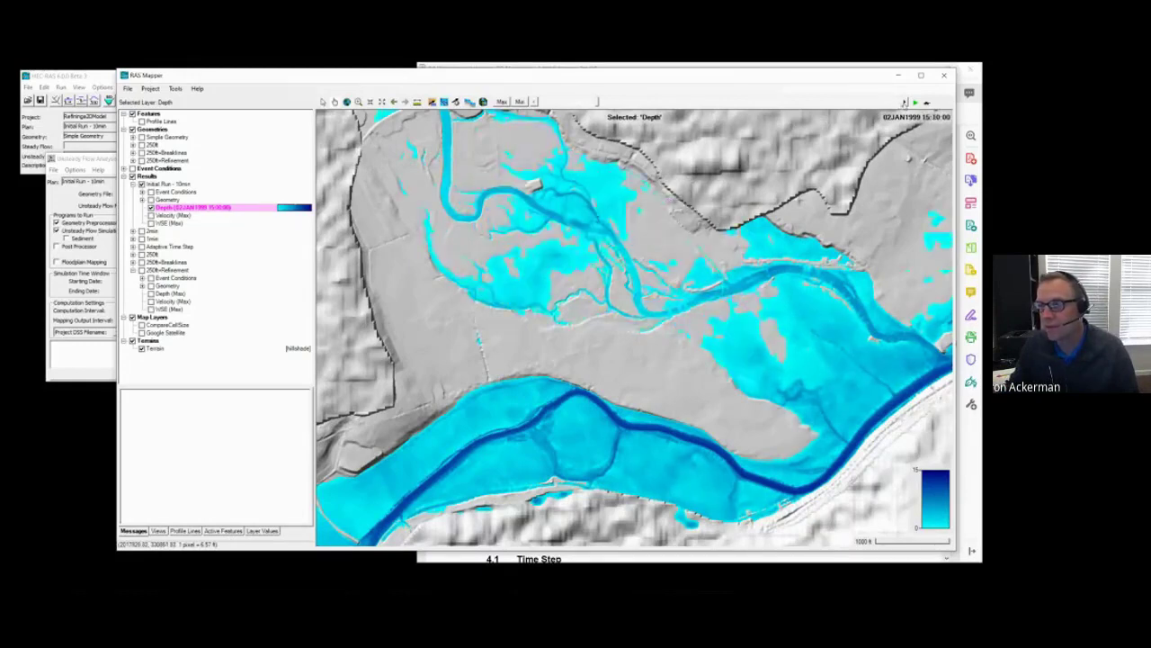
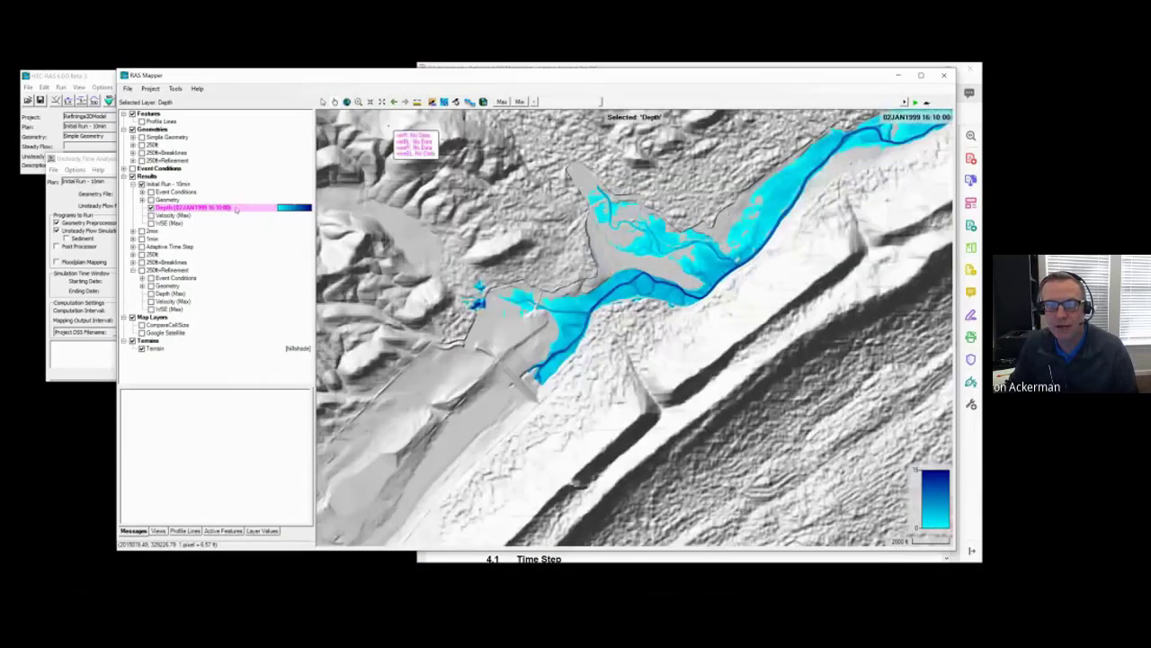
# Zoom to the full extent of the Depth layer and advance the depth animation to 03JAN1999 11:00:00
pyautogui.rightClick(235, 209)
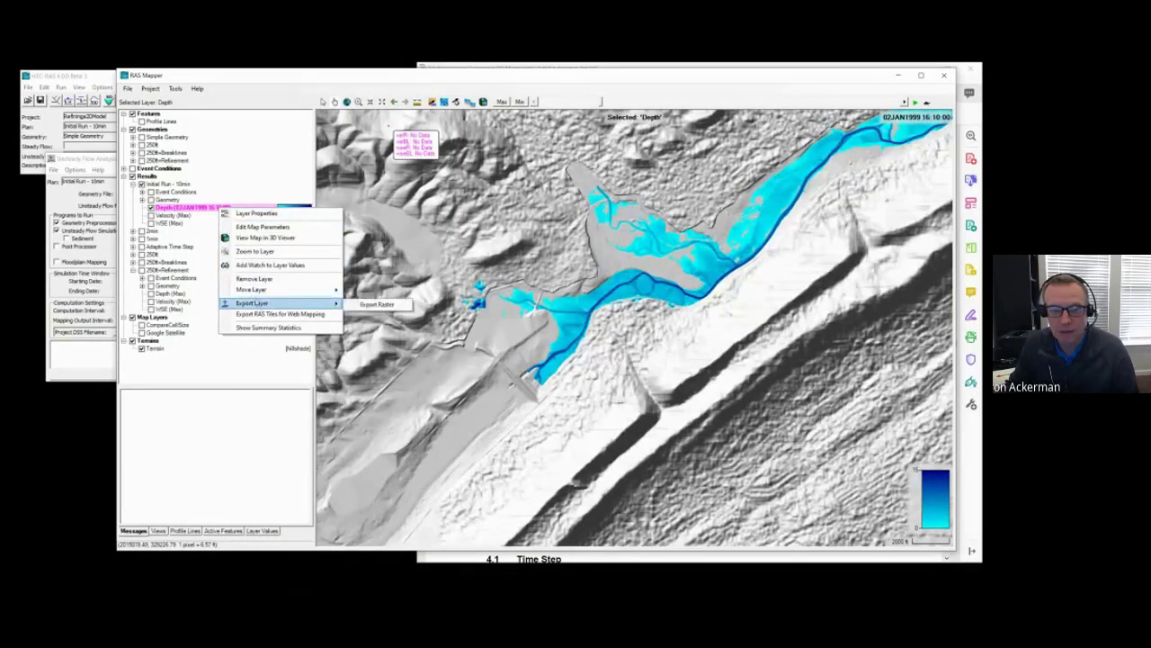
pyautogui.click(253, 251)
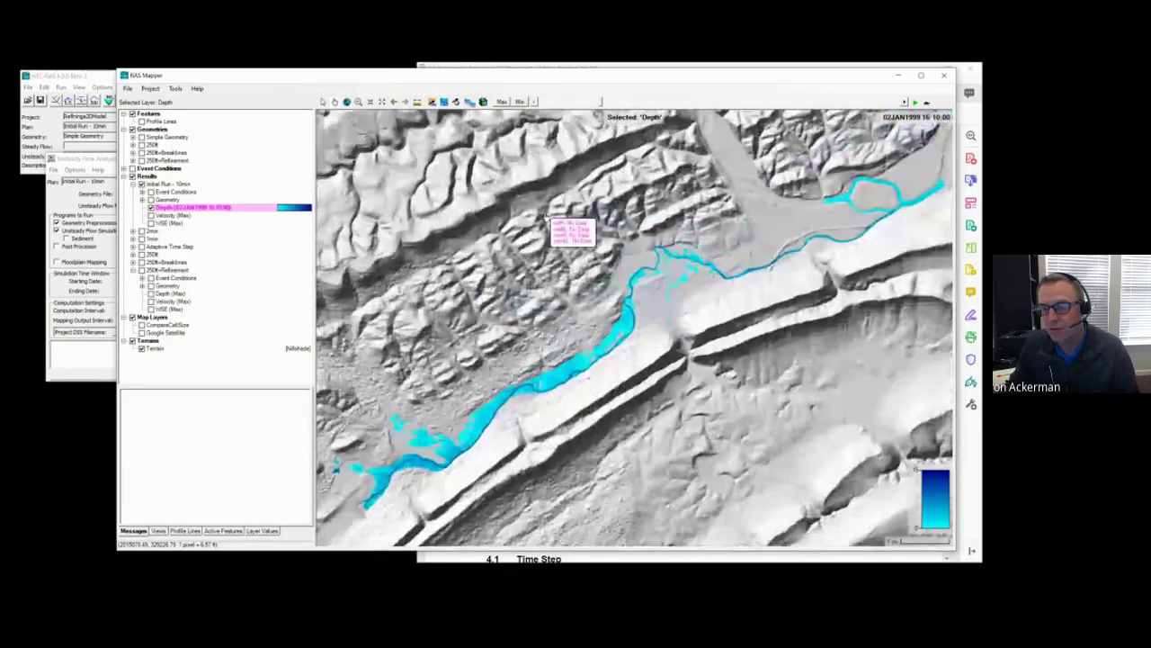
pyautogui.click(905, 102)
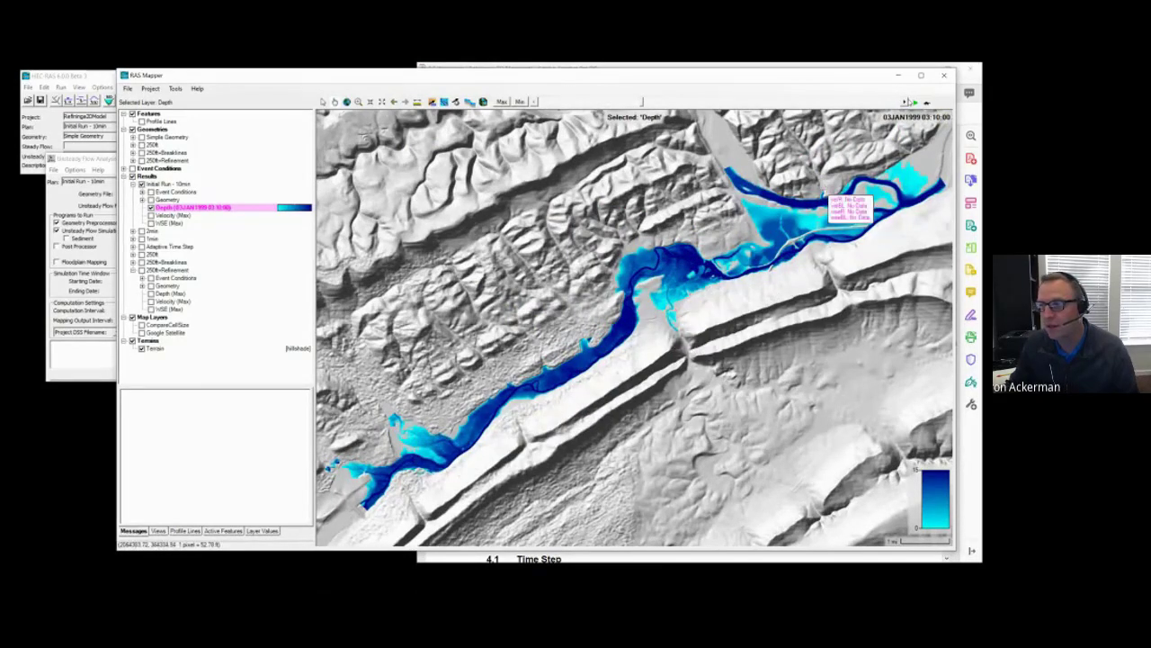
pyautogui.click(904, 103)
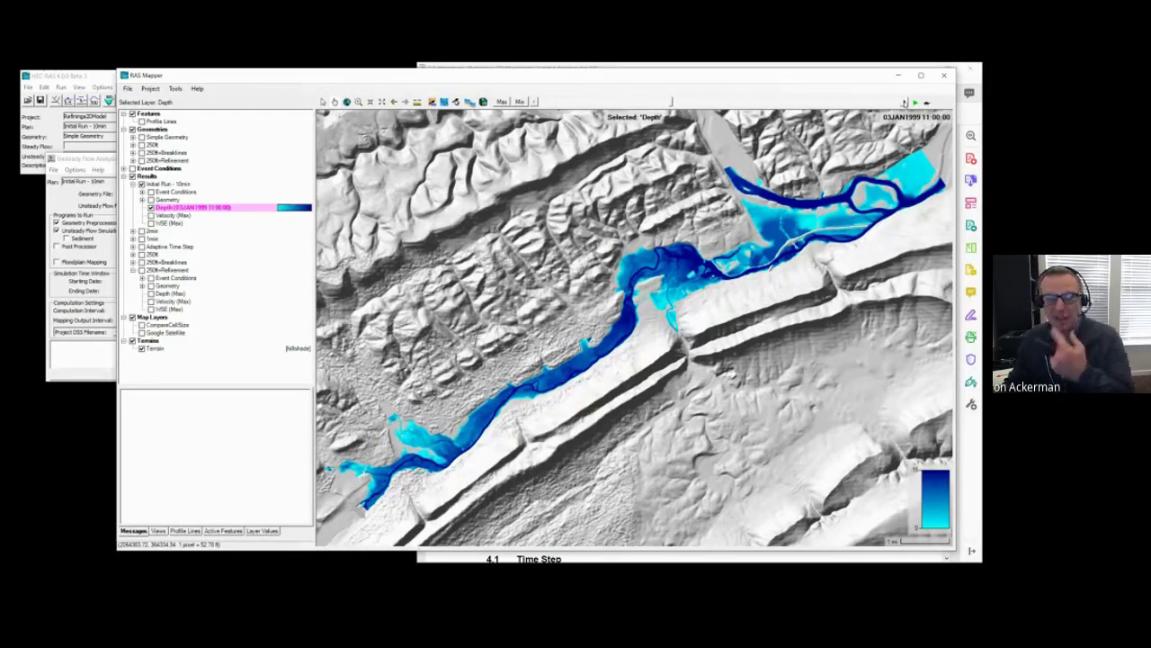
# Leave RAS Mapper for the workshop PDF and read section 4.1 on testing the model's sensitivity to the time step
pyautogui.click(100, 362)
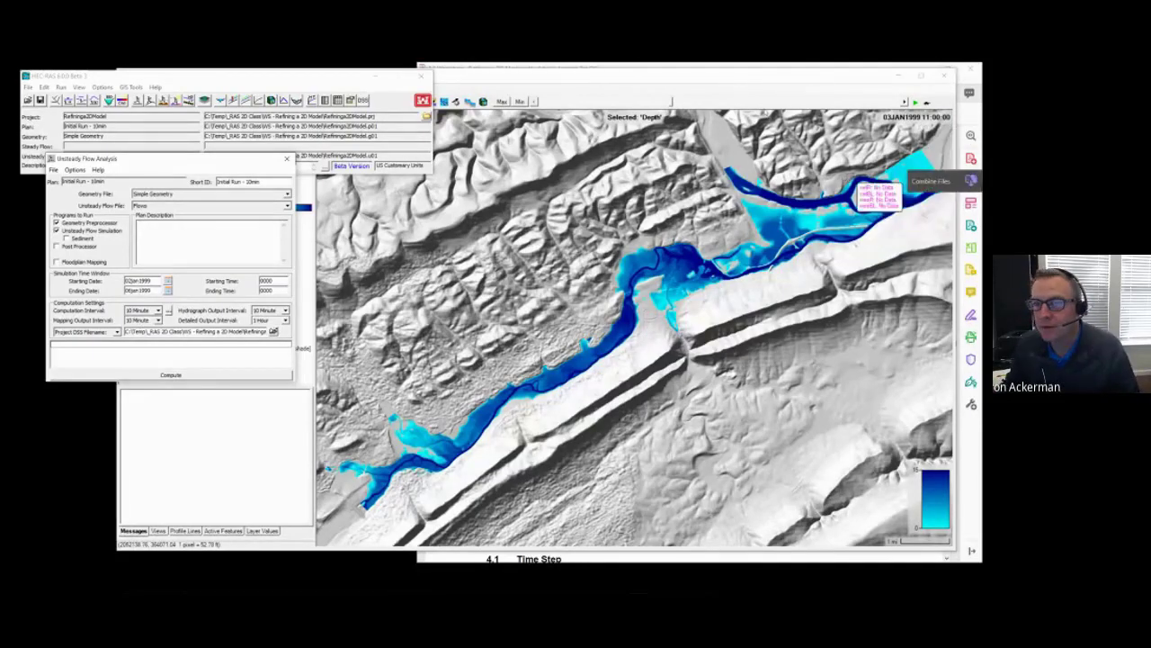
pyautogui.hotkey('alt', 'Tab')
pyautogui.scroll(-8, 750, 317)
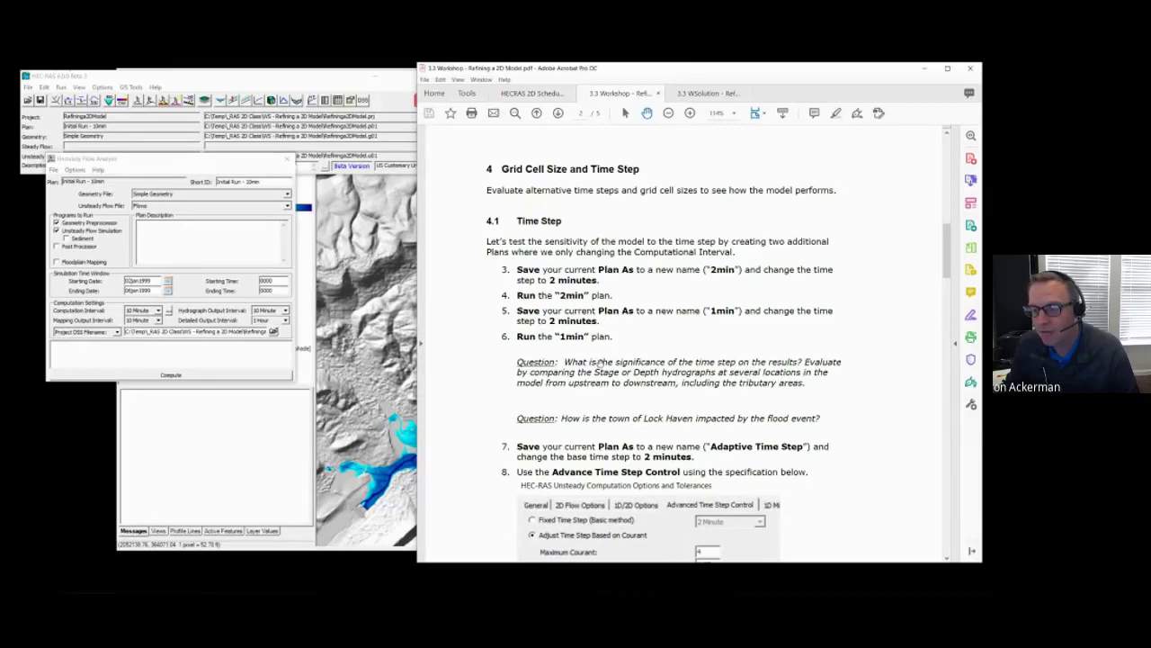
pyautogui.scroll(-1, 667, 372)
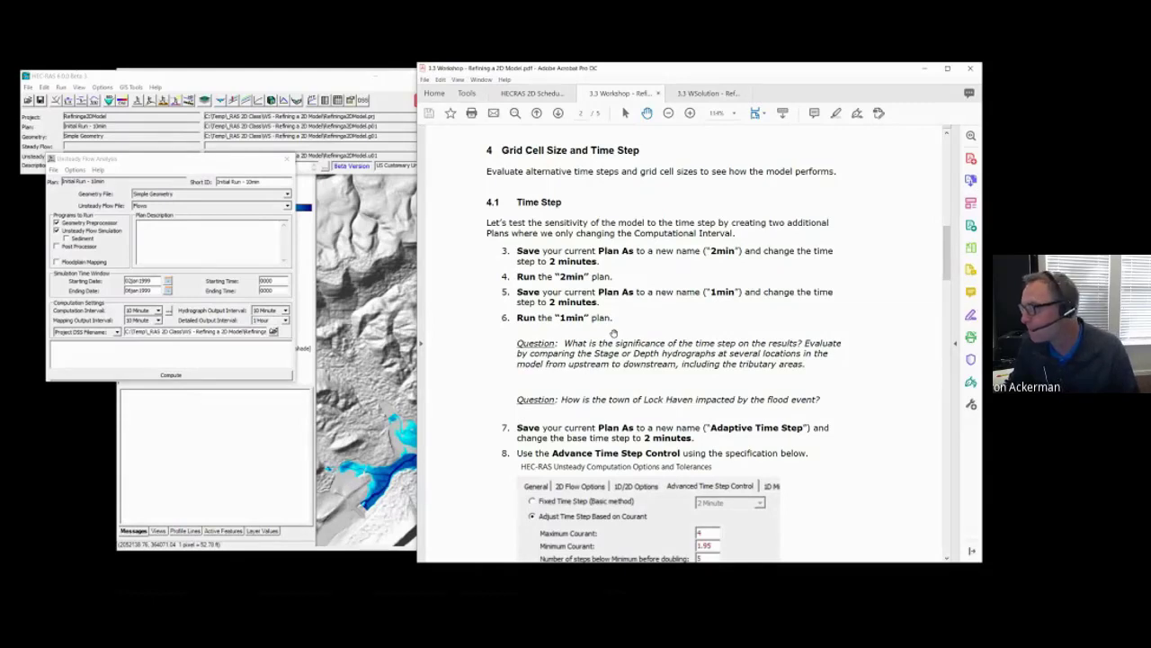
pyautogui.scroll(-2, 613, 333)
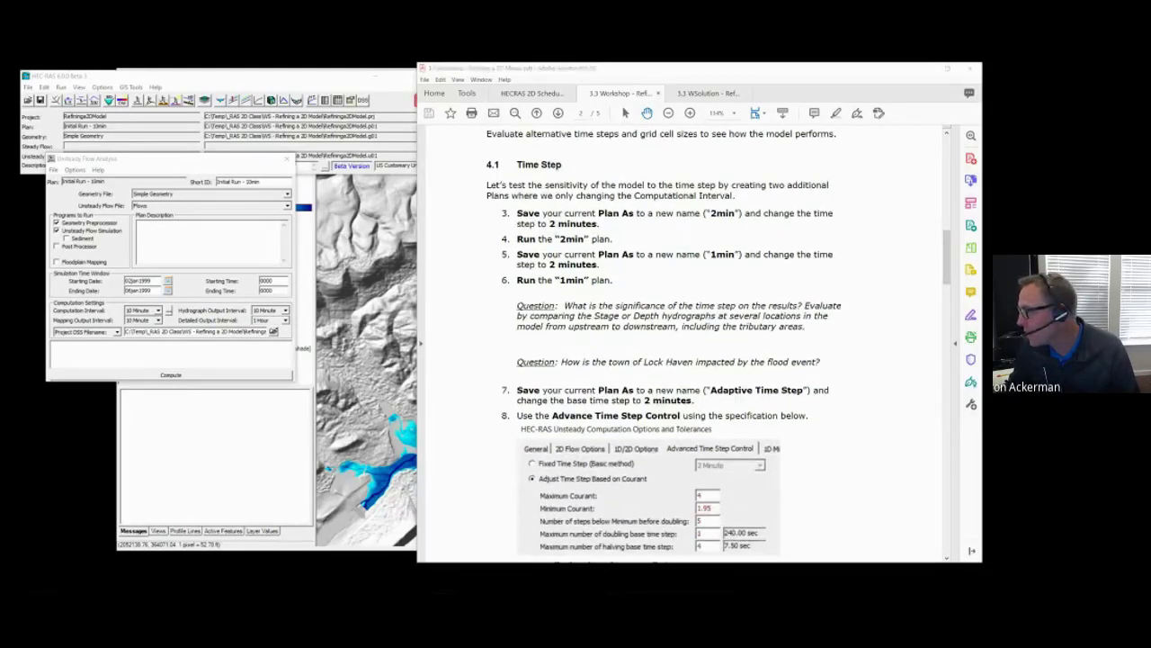
# Consult the workshop solution PDF for the time-step hydrograph comparison and the answer about flooding in Lock Haven
pyautogui.click(708, 93)
pyautogui.click(621, 93)
pyautogui.scroll(-6, 713, 294)
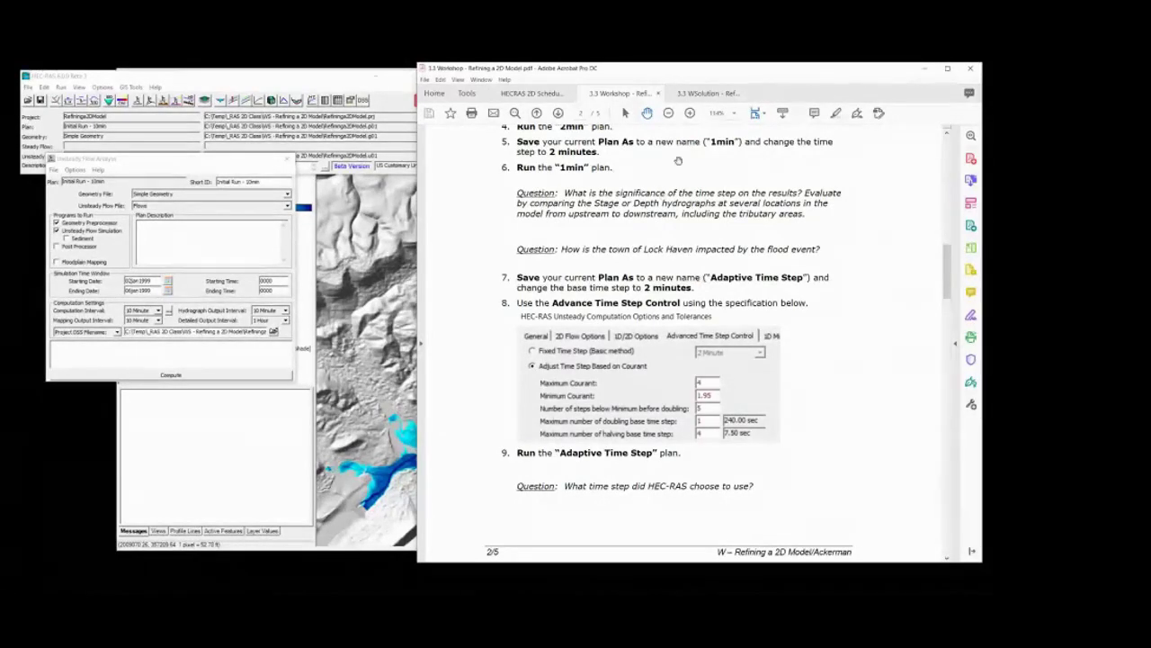
pyautogui.click(705, 93)
pyautogui.scroll(-8, 758, 375)
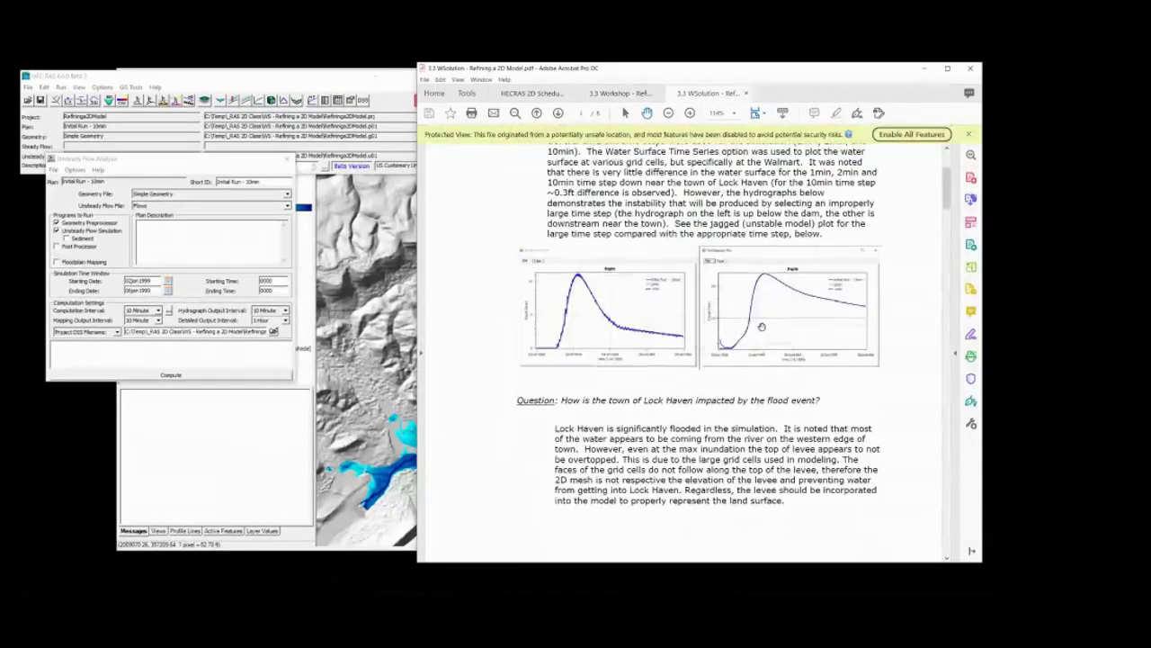
pyautogui.scroll(-2, 758, 375)
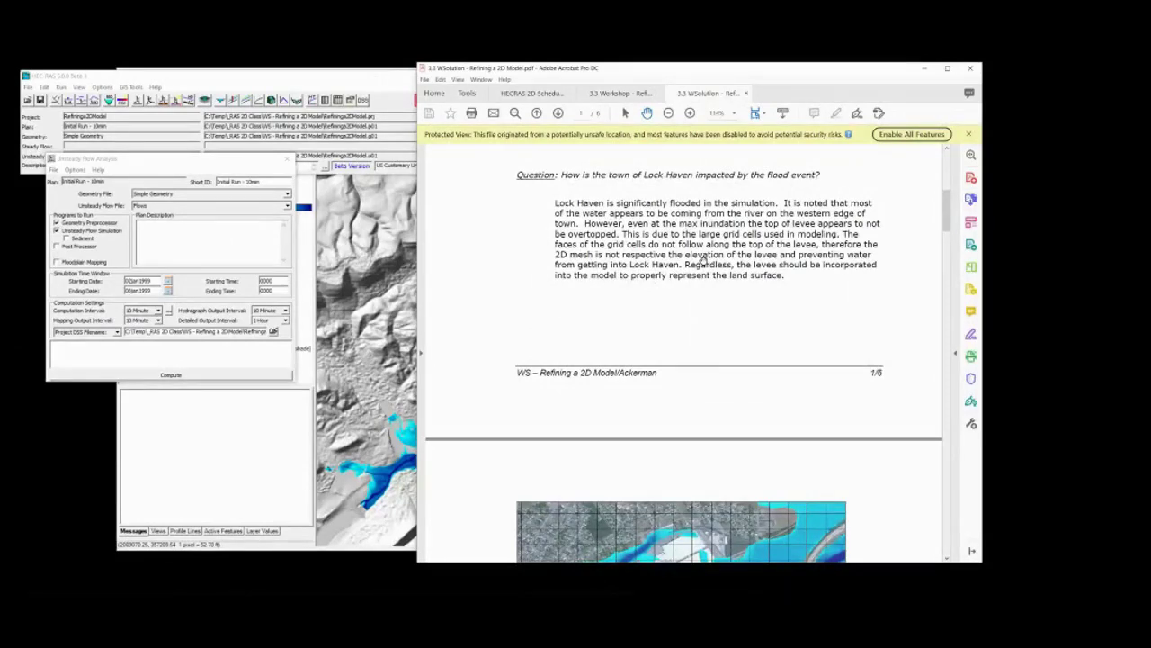
pyautogui.scroll(-1, 703, 259)
pyautogui.scroll(-3, 704, 259)
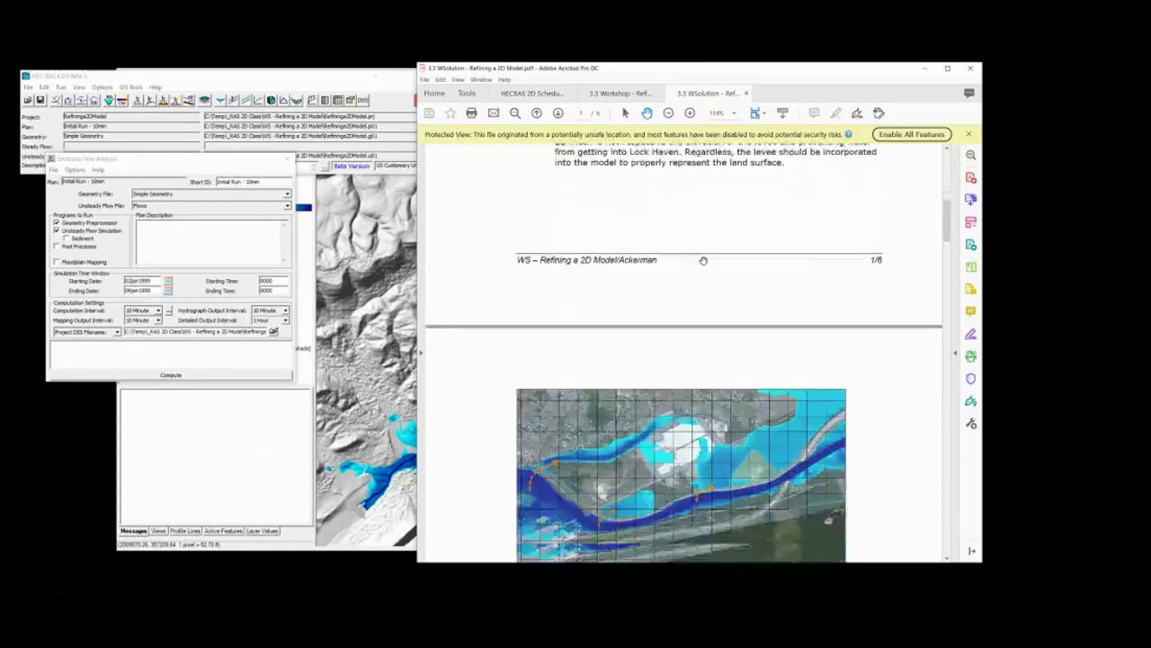
# Return to the workshop instructions and read the Adaptive Time Step plan's Advanced Time Step Control specification
pyautogui.click(619, 93)
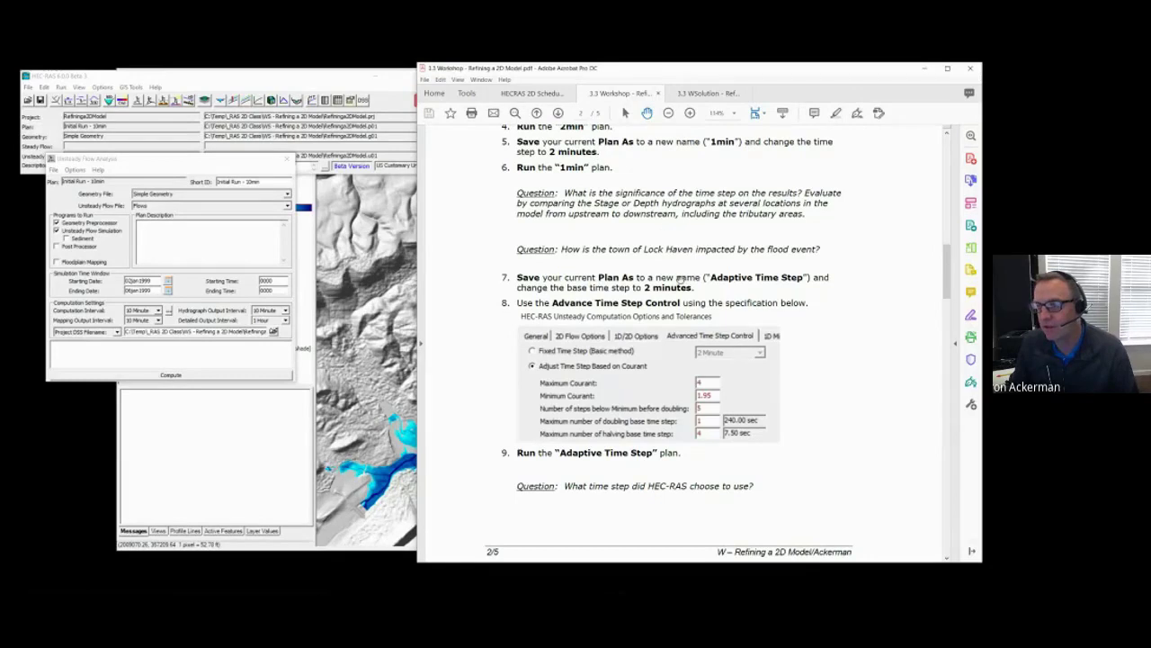
pyautogui.scroll(-3, 695, 311)
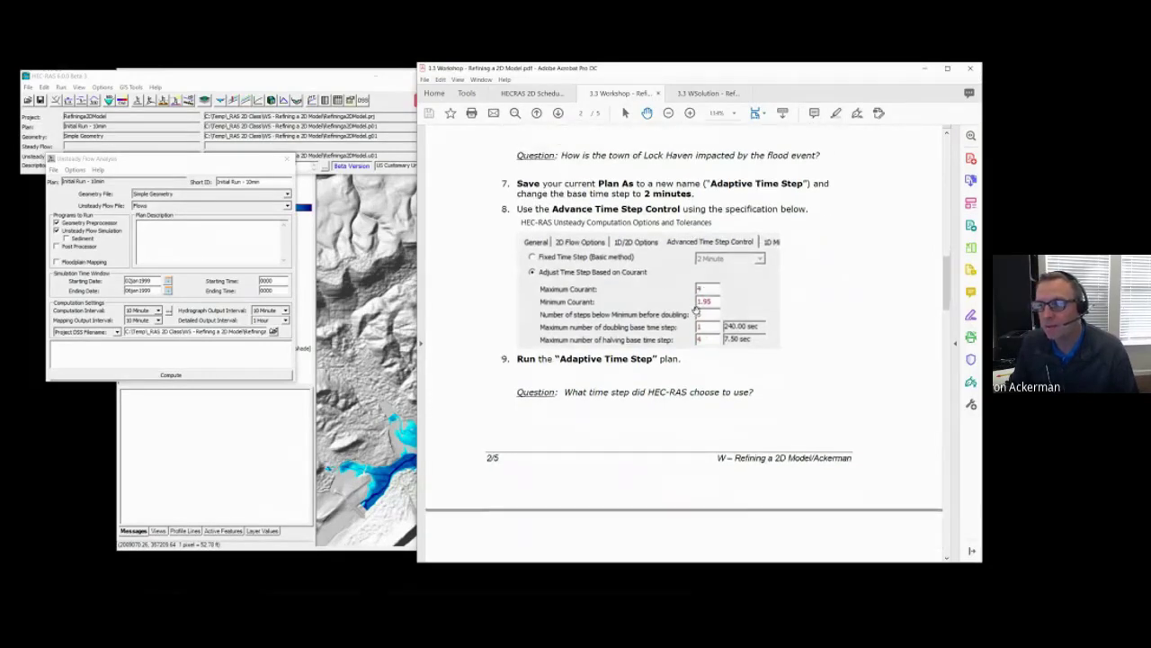
pyautogui.scroll(-1, 695, 310)
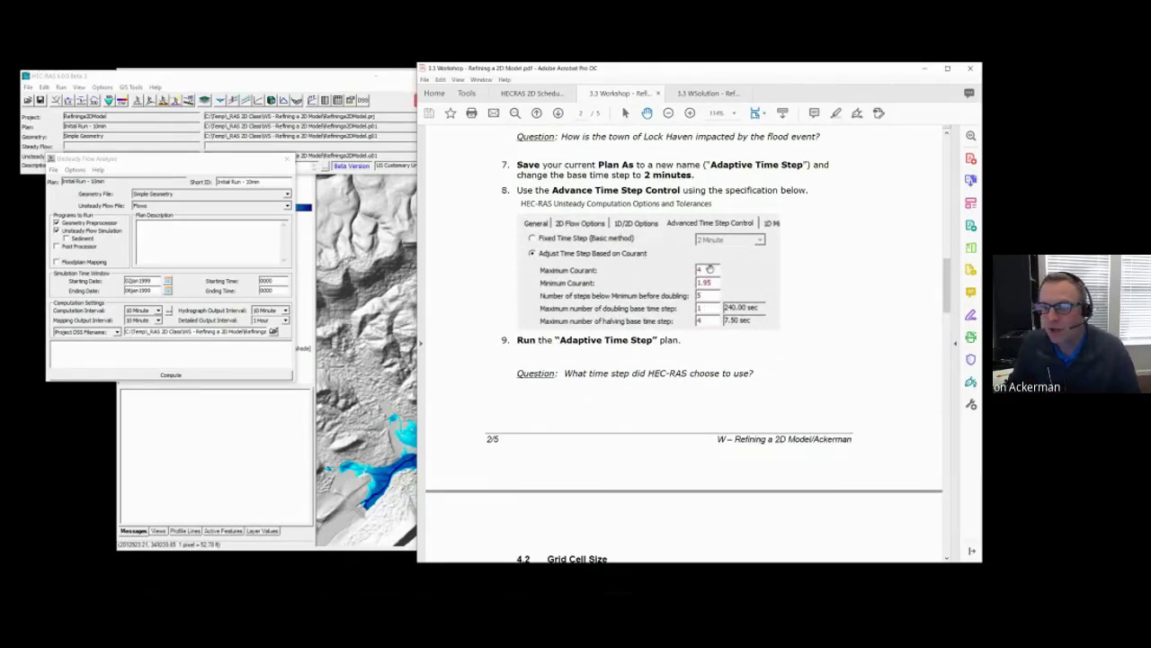
pyautogui.scroll(-3, 733, 391)
pyautogui.scroll(-2, 733, 391)
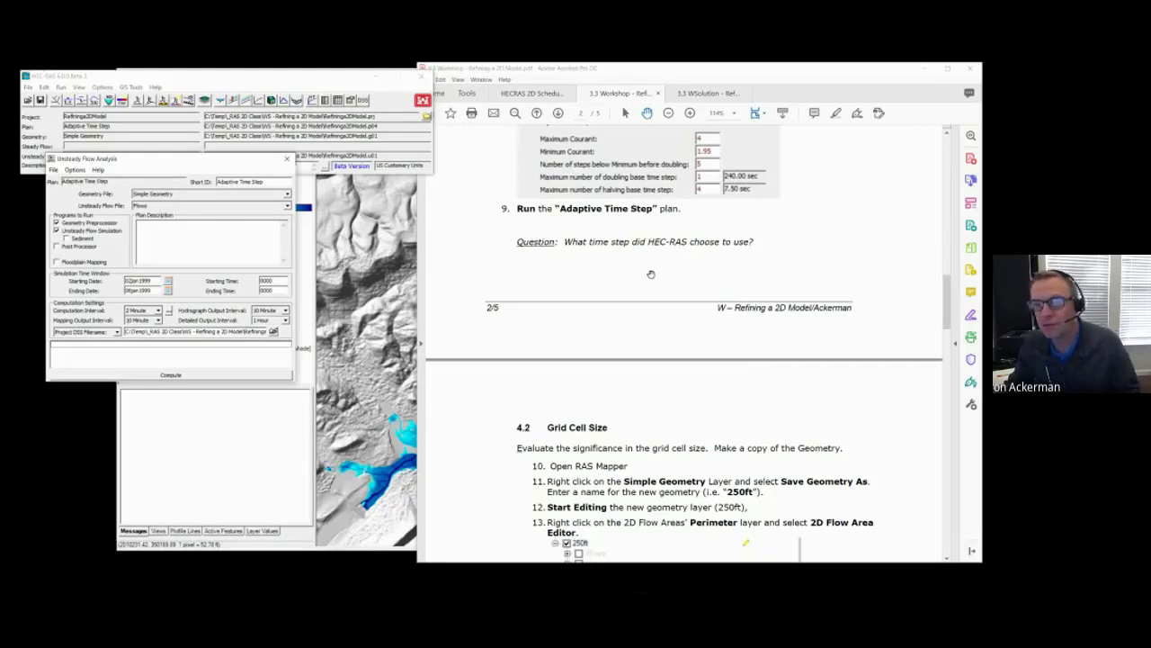
# Show the Adaptive Time Step plan's computation messages and examine the logged time steps, highlighting the shortest ones
pyautogui.click(75, 170)
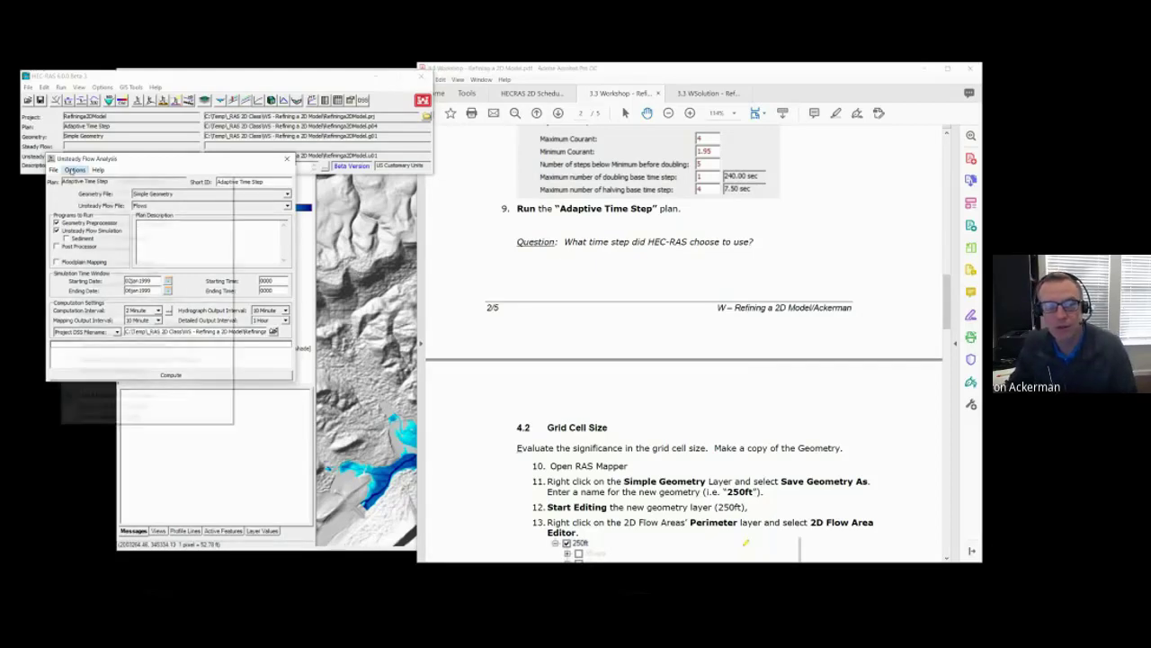
pyautogui.click(153, 418)
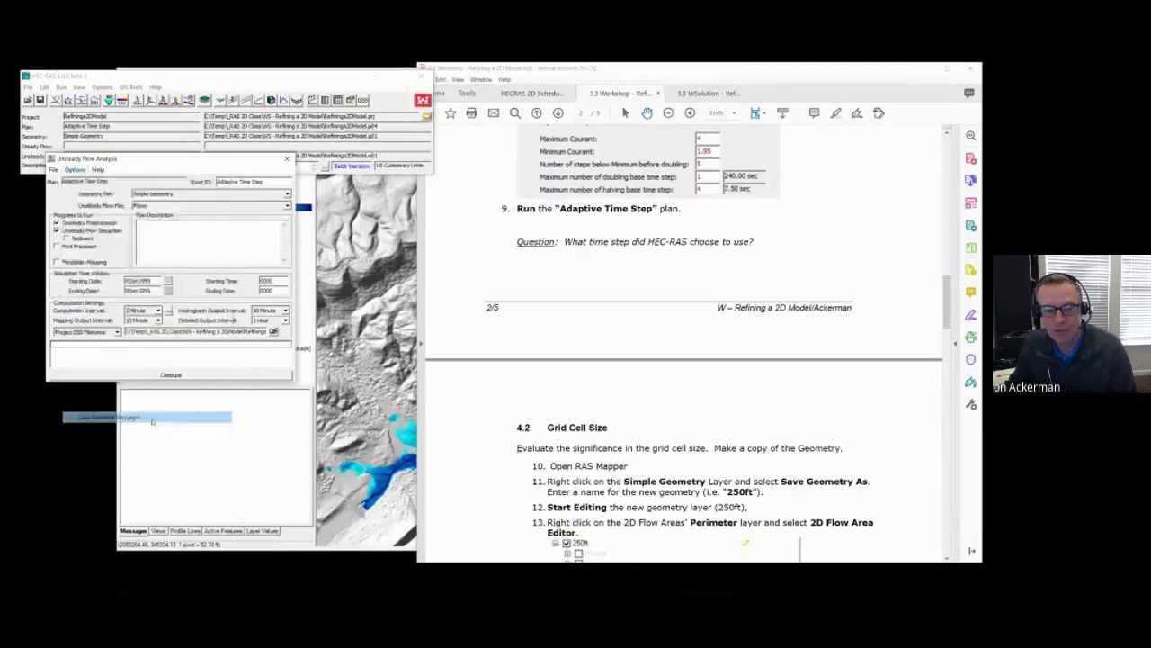
pyautogui.scroll(-10, 296, 292)
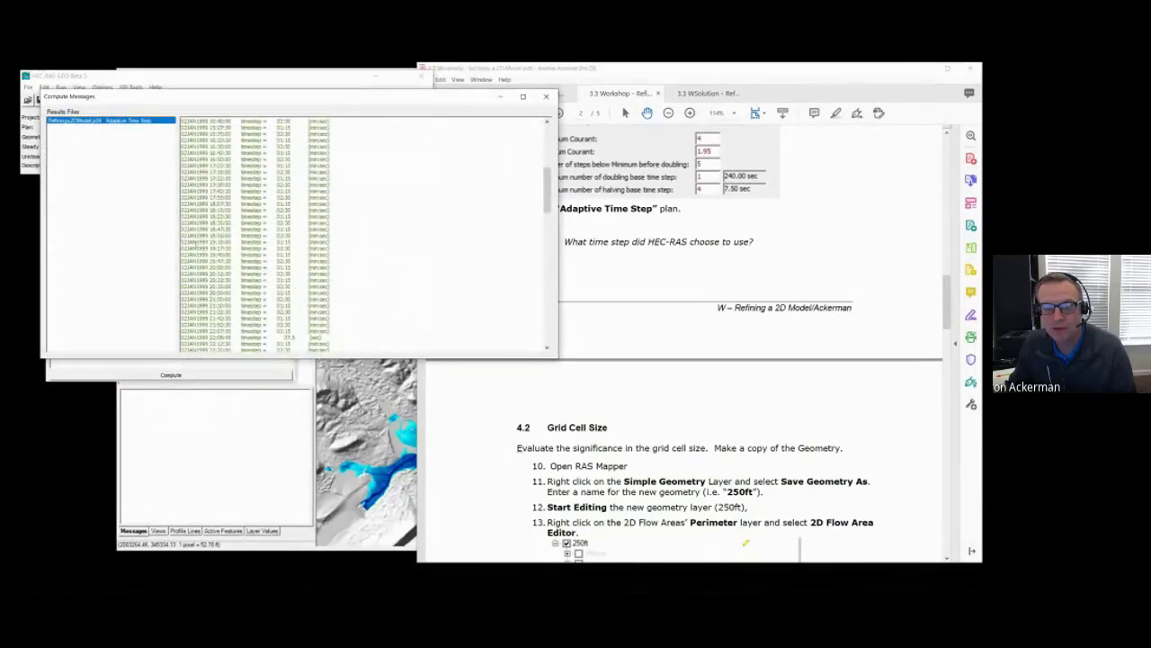
pyautogui.moveTo(190, 241); pyautogui.dragTo(331, 268)
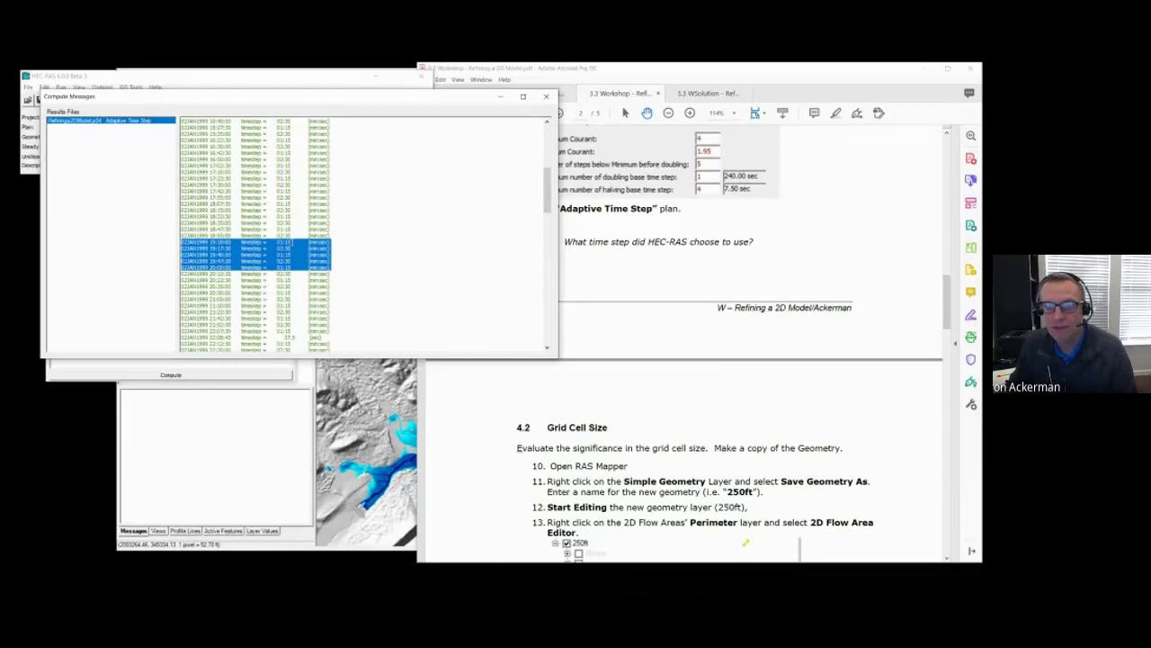
pyautogui.scroll(-8, 288, 249)
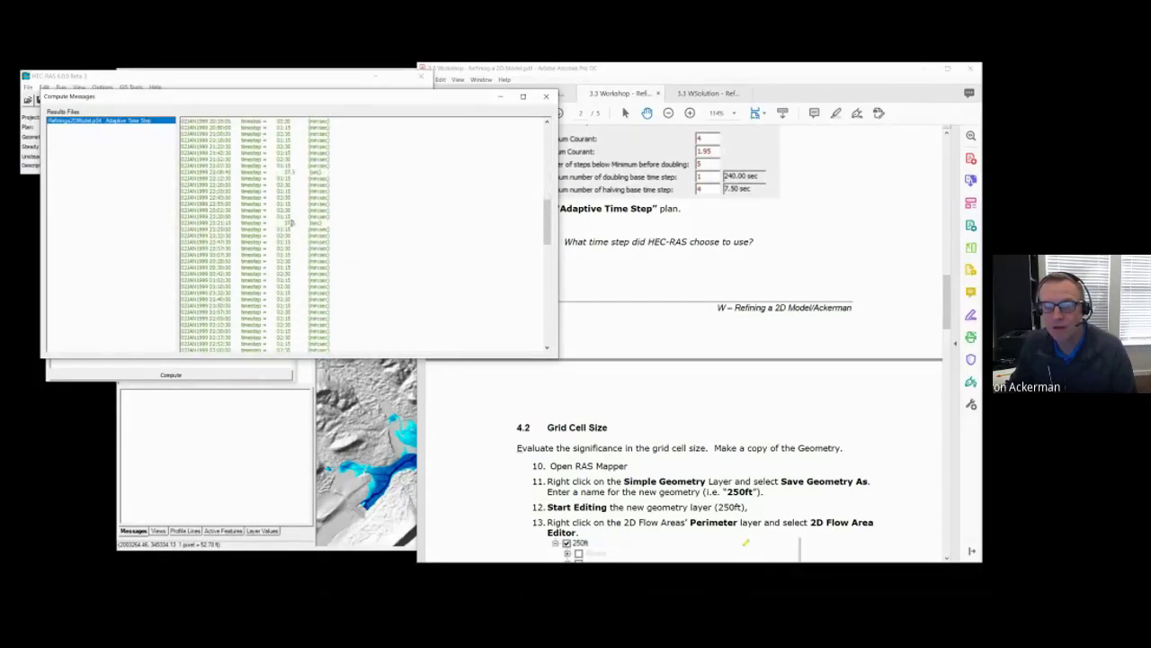
pyautogui.moveTo(283, 172); pyautogui.dragTo(304, 174)
pyautogui.moveTo(285, 222); pyautogui.dragTo(310, 224)
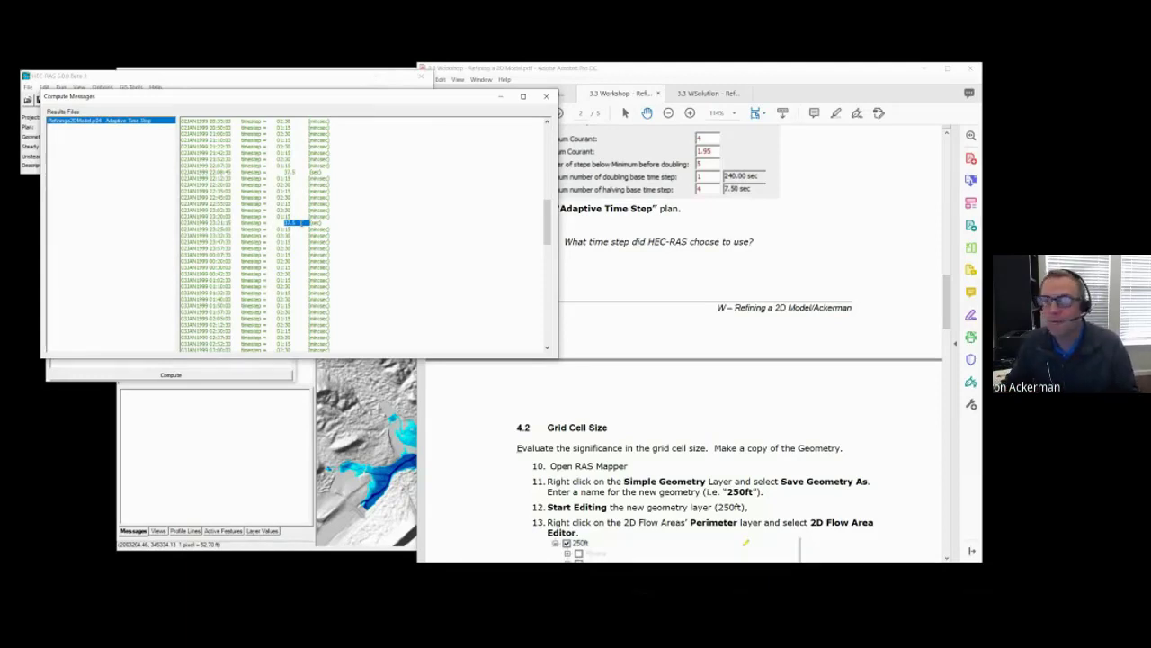
# Look back through the earlier entries of the Adaptive Time Step log to compare the time steps chosen
pyautogui.scroll(10, 291, 230)
pyautogui.doubleClick(292, 229)
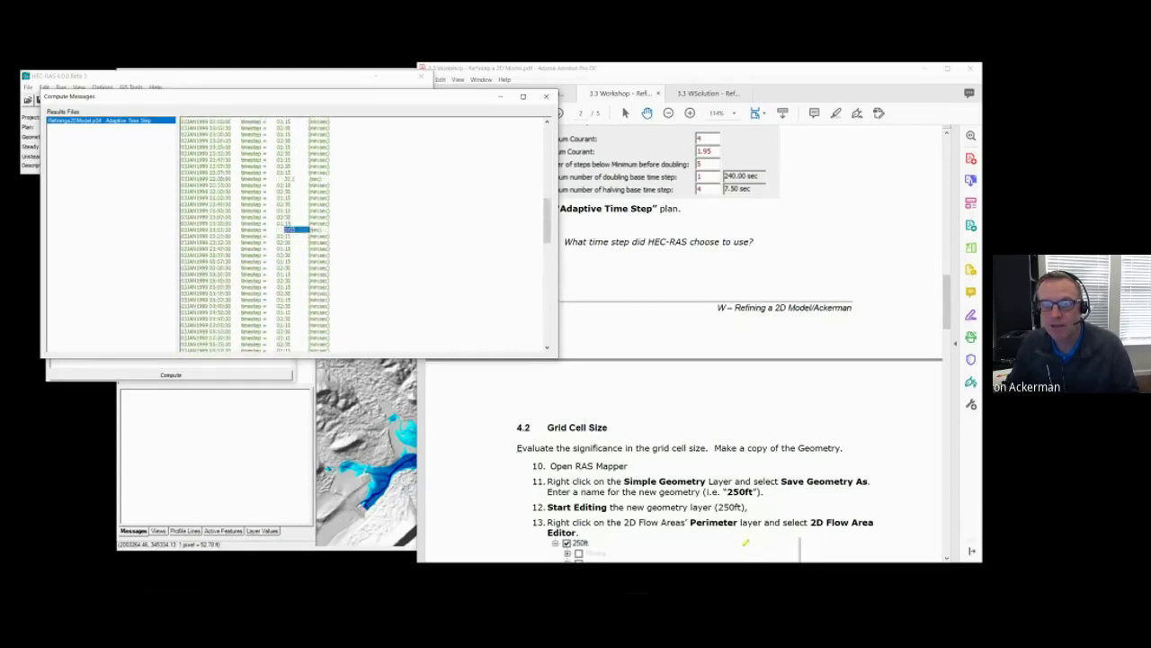
pyautogui.scroll(10, 289, 228)
pyautogui.scroll(-5, 308, 263)
# Read the Grid Cell Size instructions in the workshop PDF and return to the Adaptive Time Step computation messages
pyautogui.click(698, 285)
pyautogui.scroll(-5, 698, 285)
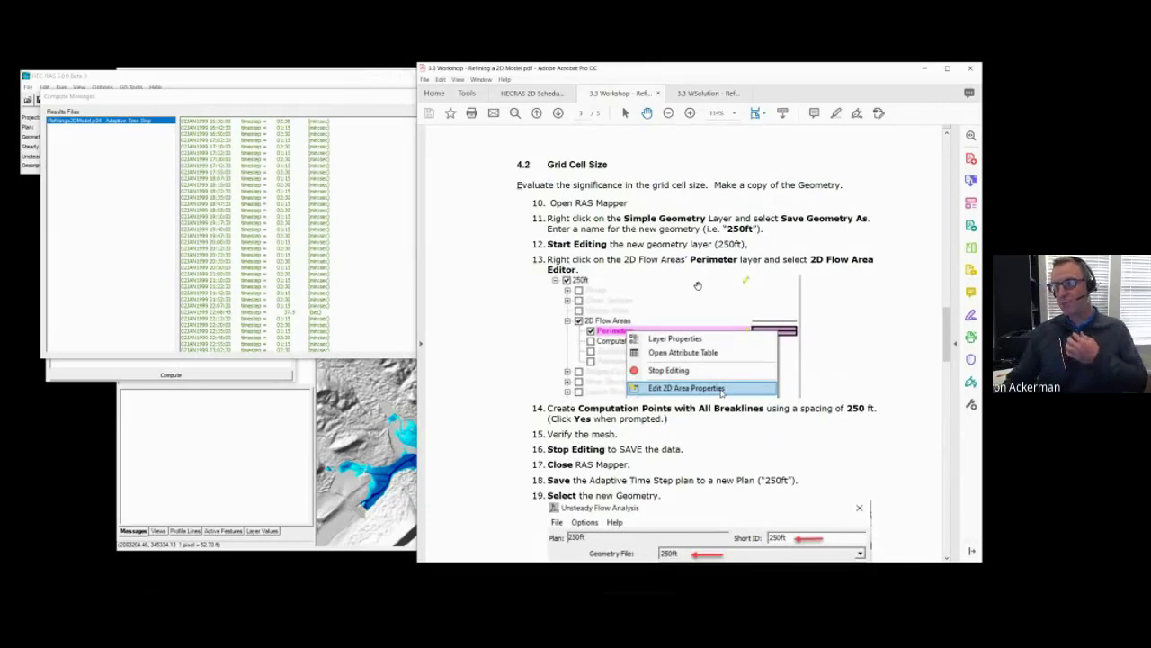
pyautogui.click(344, 254)
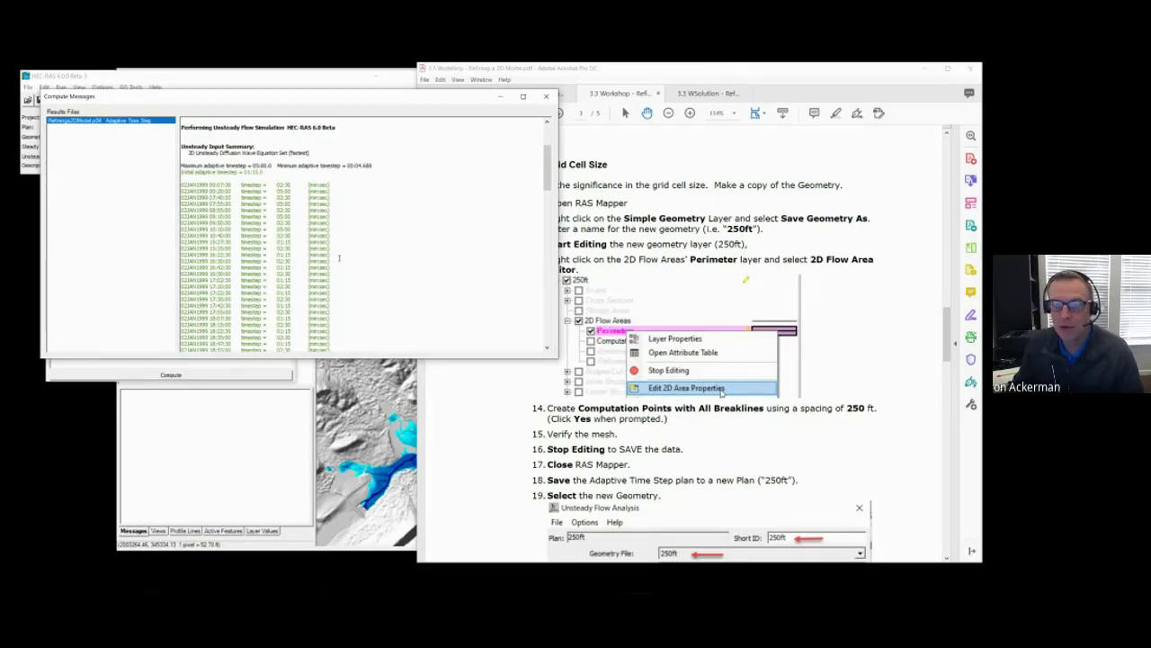
# Highlight the log entries around 22:00 on 02JAN1999 and examine how the time step varies through the rest of the event
pyautogui.scroll(-10, 339, 258)
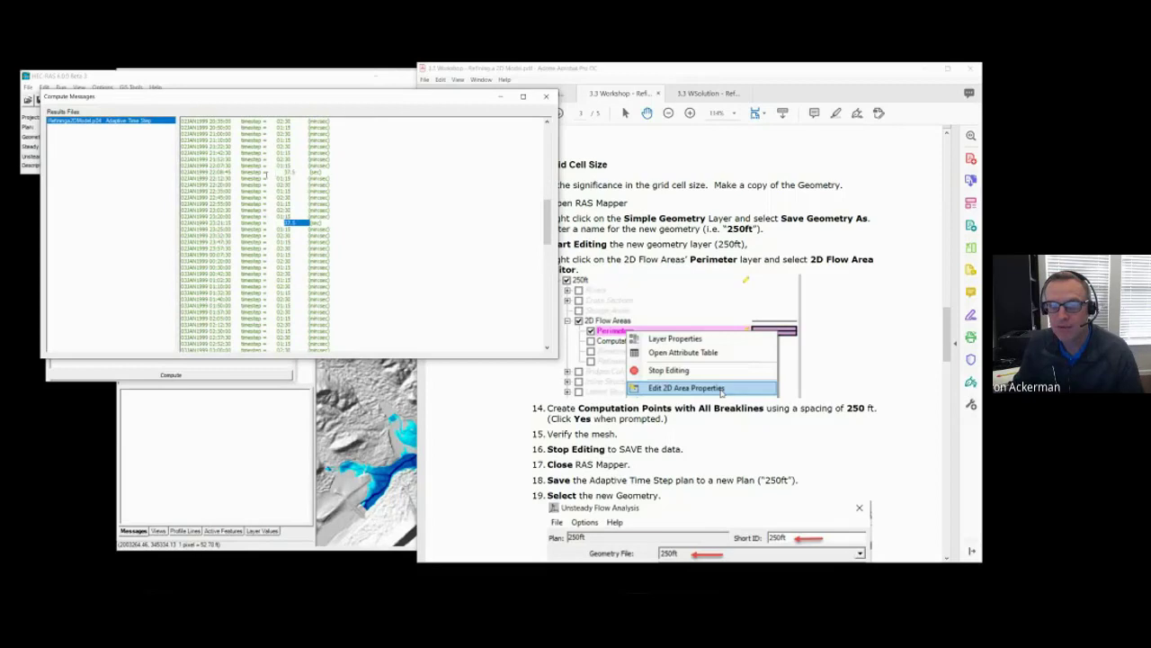
pyautogui.moveTo(211, 171); pyautogui.dragTo(331, 192)
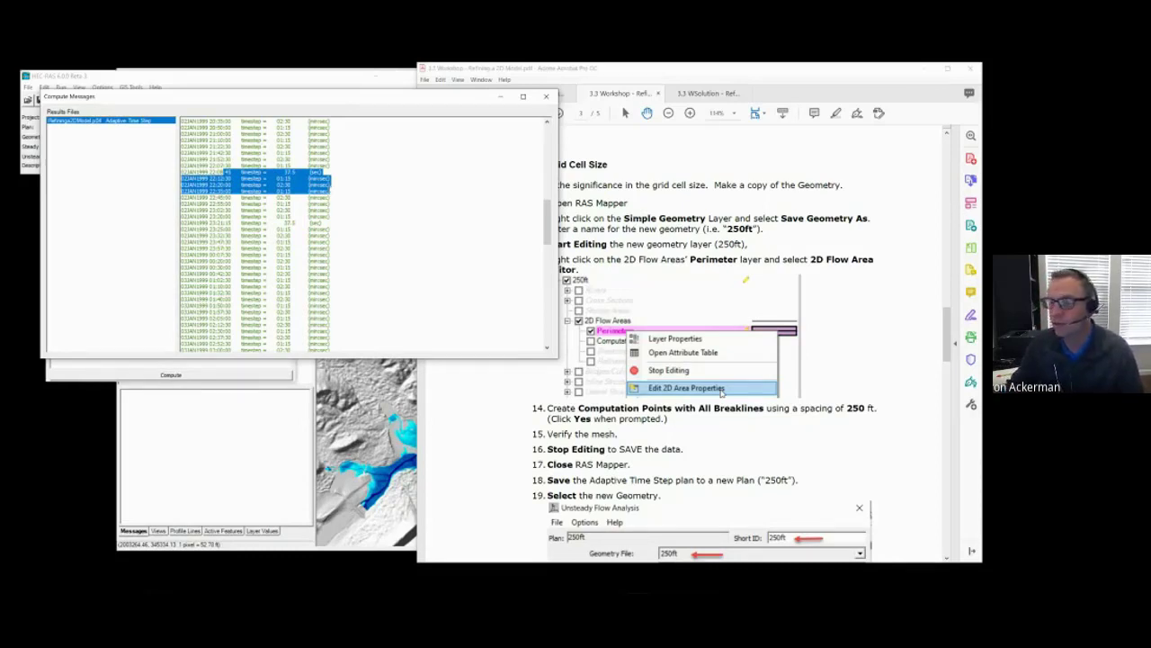
pyautogui.scroll(-1, 348, 199)
pyautogui.scroll(-11, 348, 198)
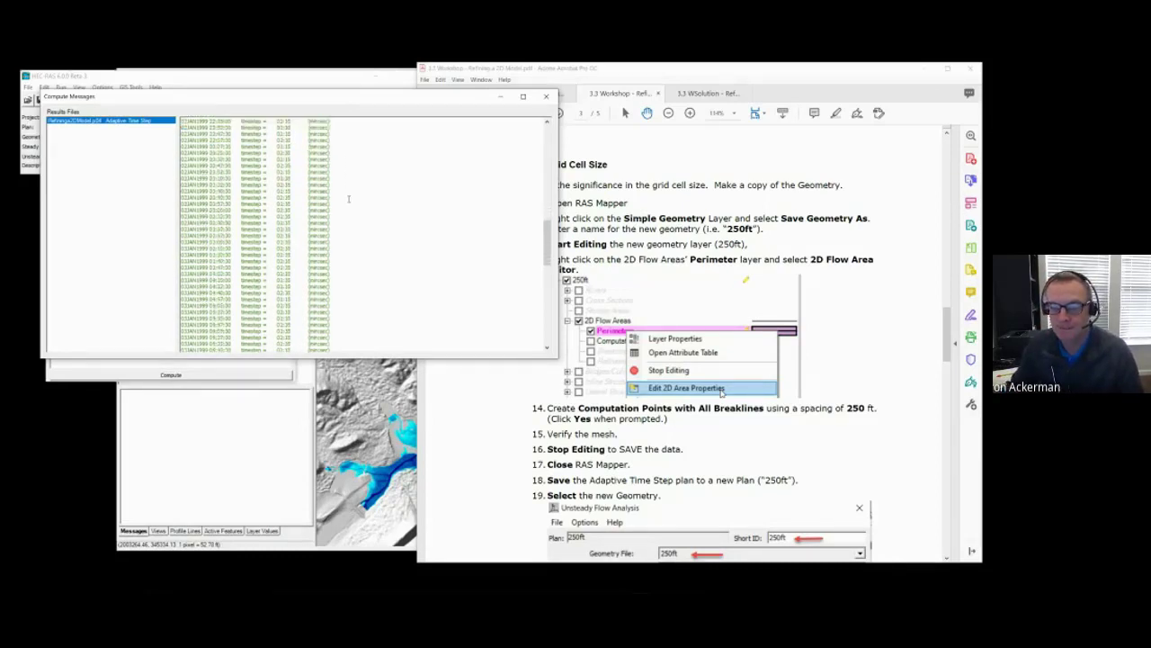
# Look through the rest of the Adaptive Time Step log, then read the workshop PDF's Grid Cell Size instructions through the Lock Haven question
pyautogui.scroll(-10, 349, 198)
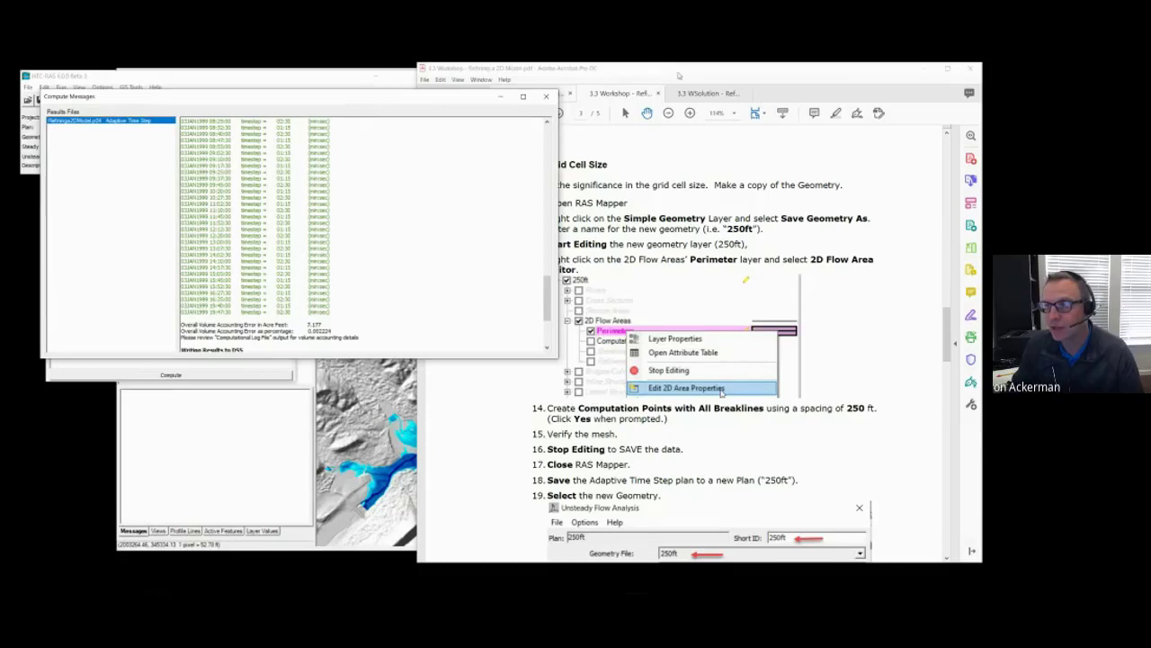
pyautogui.click(762, 72)
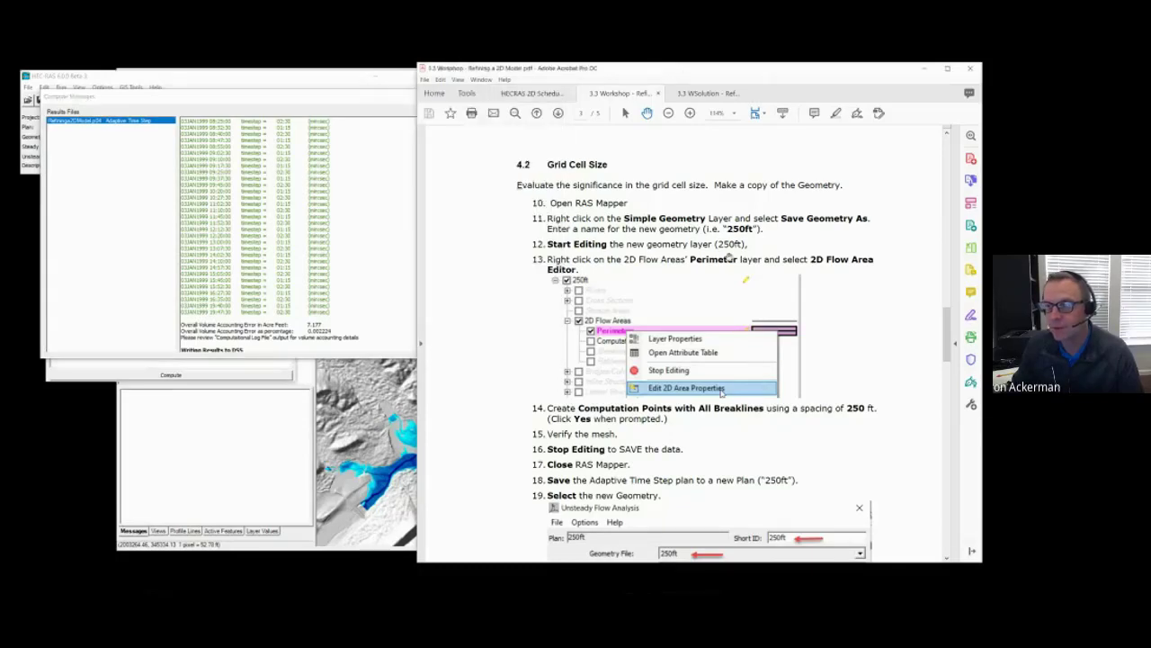
pyautogui.scroll(-2, 729, 257)
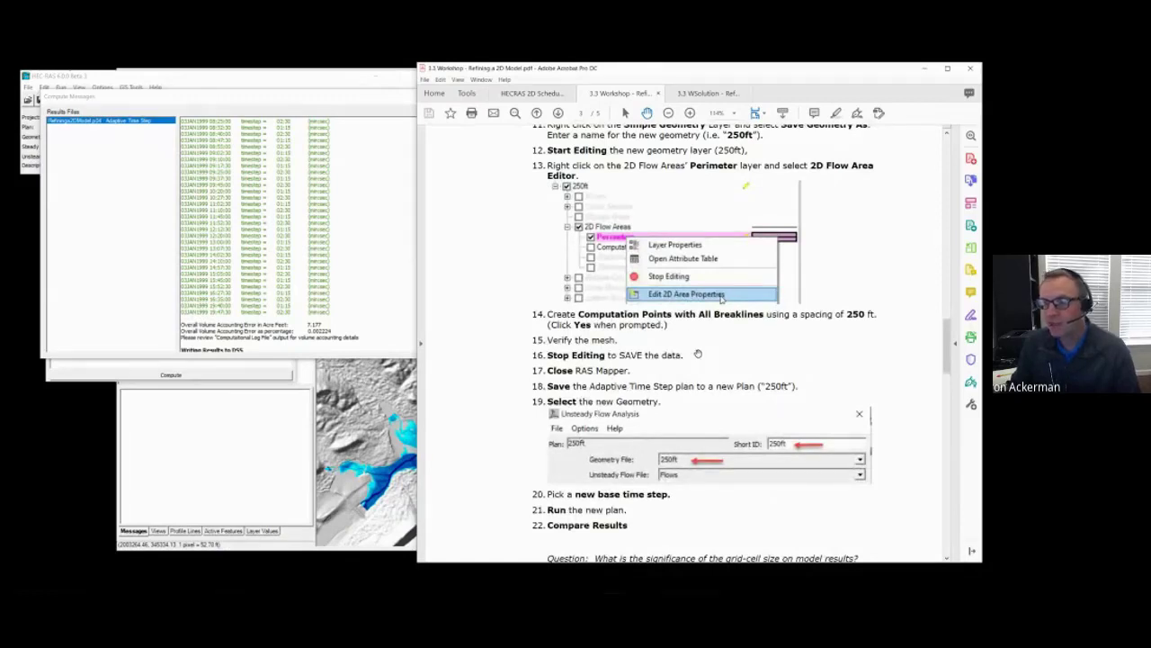
pyautogui.scroll(-1, 698, 354)
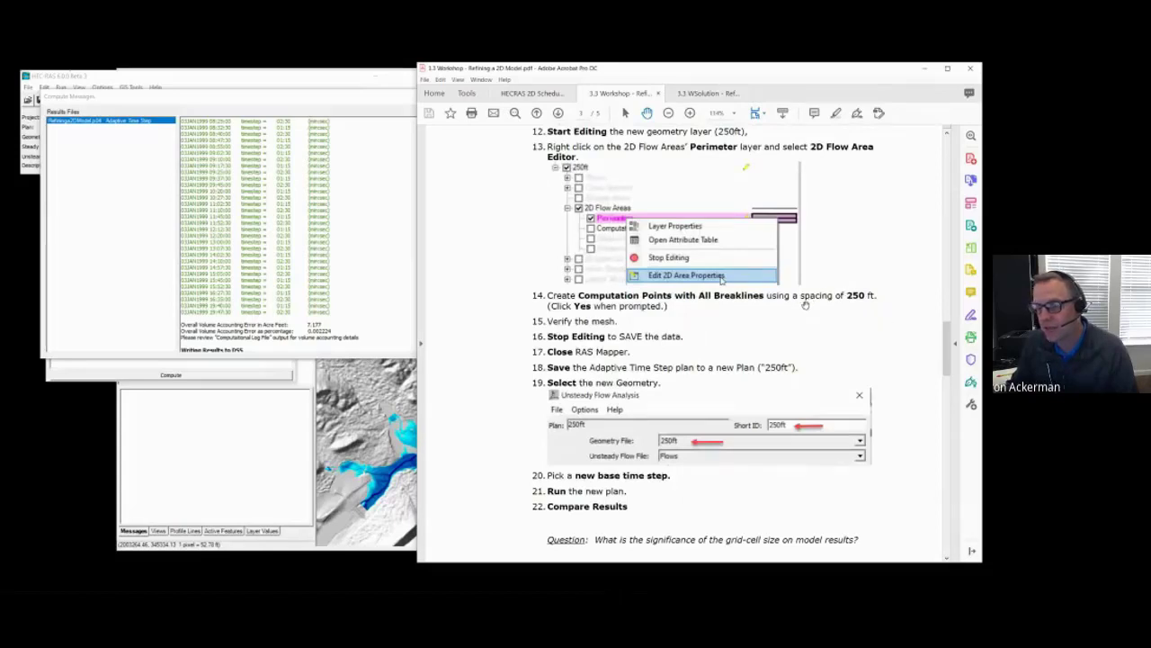
pyautogui.scroll(-3, 763, 315)
pyautogui.scroll(-2, 762, 315)
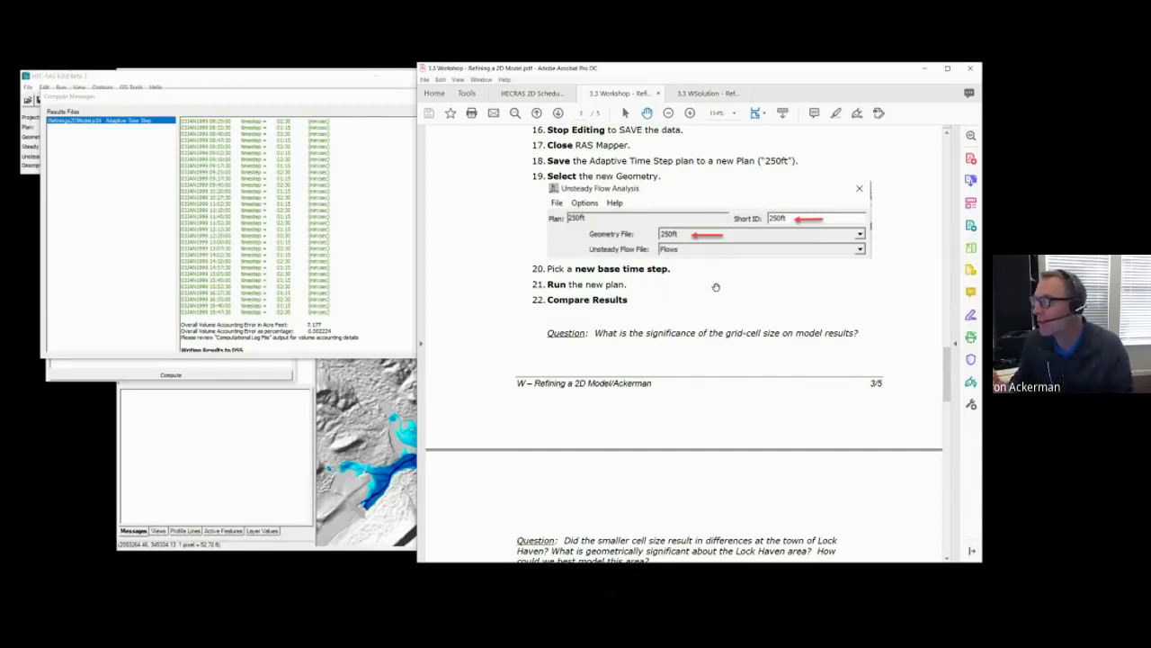
pyautogui.scroll(-3, 716, 287)
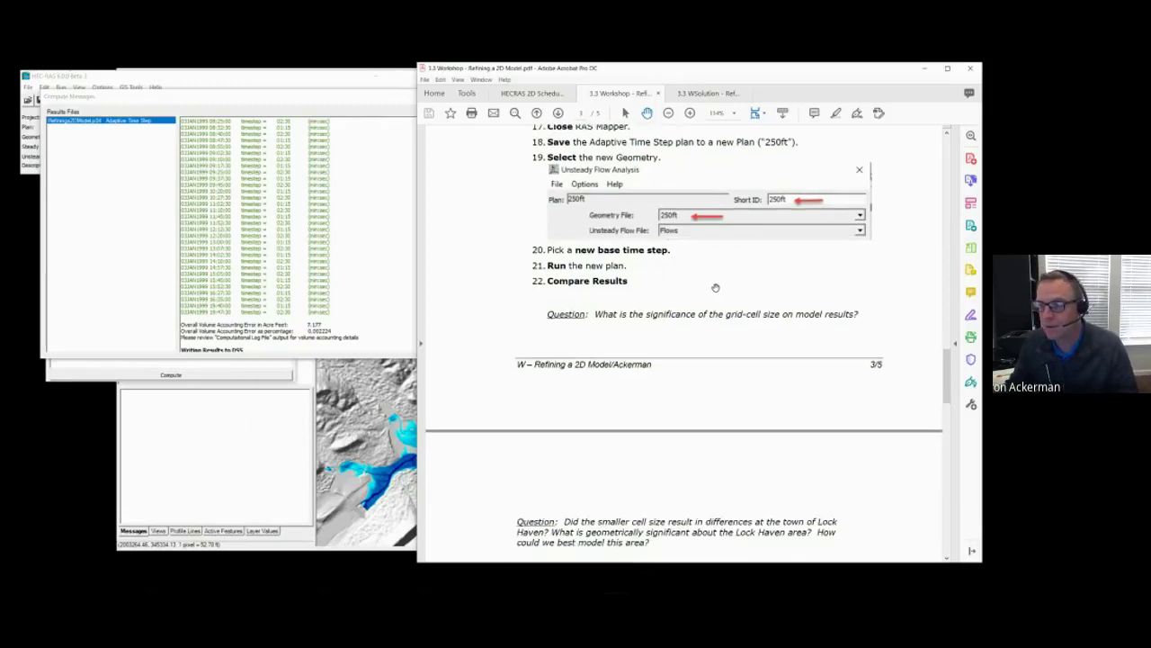
pyautogui.scroll(-3, 715, 287)
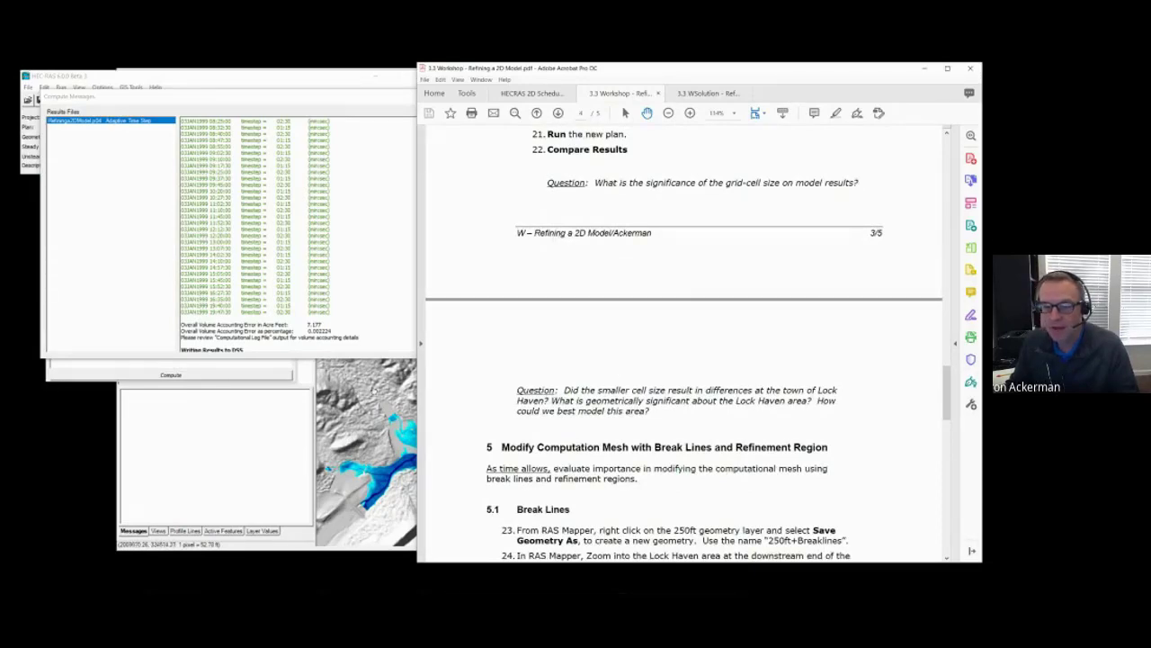
# Switch to RAS Mapper, display the 1min and 250ft results instead of the 10-minute depth, and disable both velocity watches in Layer Values
pyautogui.click(373, 390)
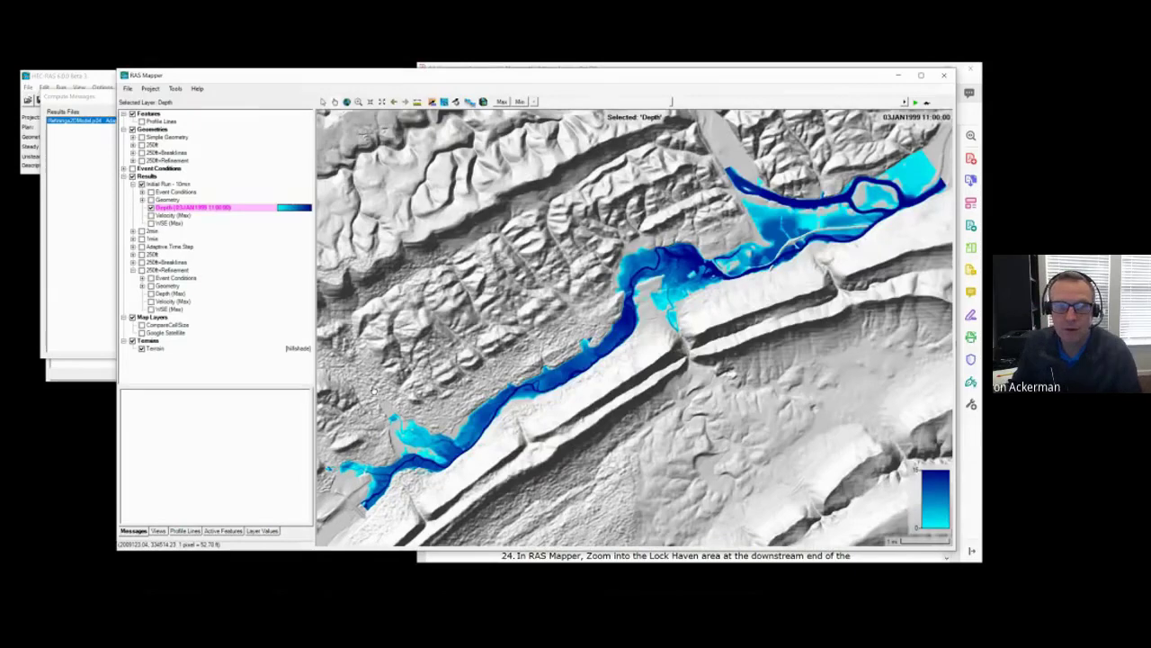
pyautogui.scroll(3, 629, 324)
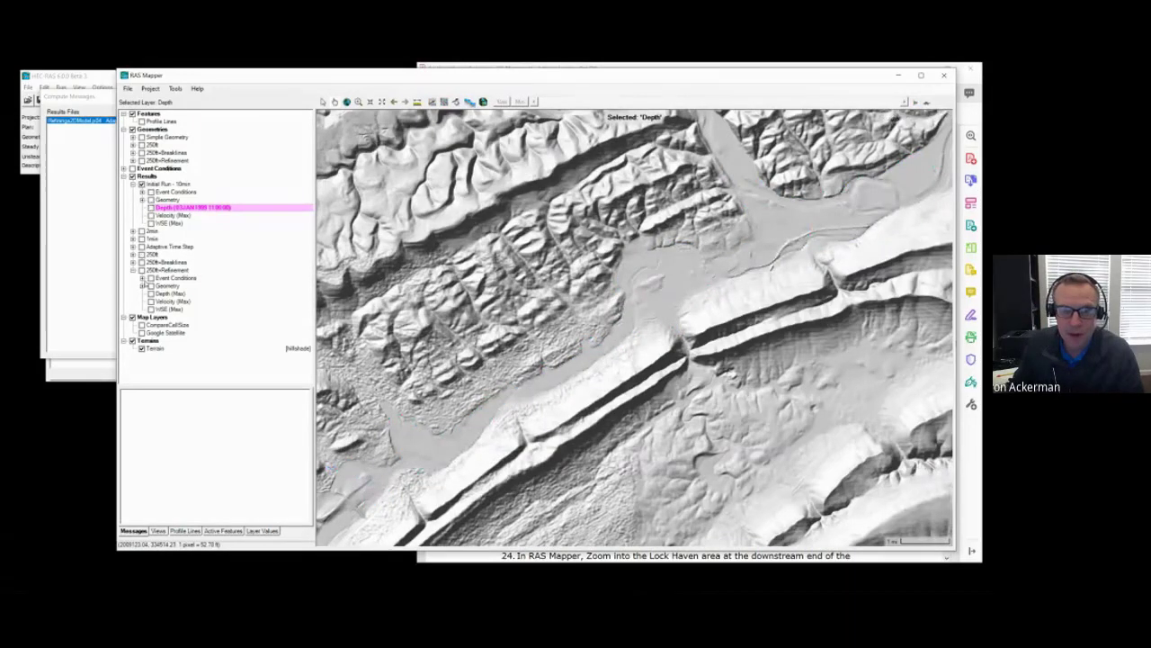
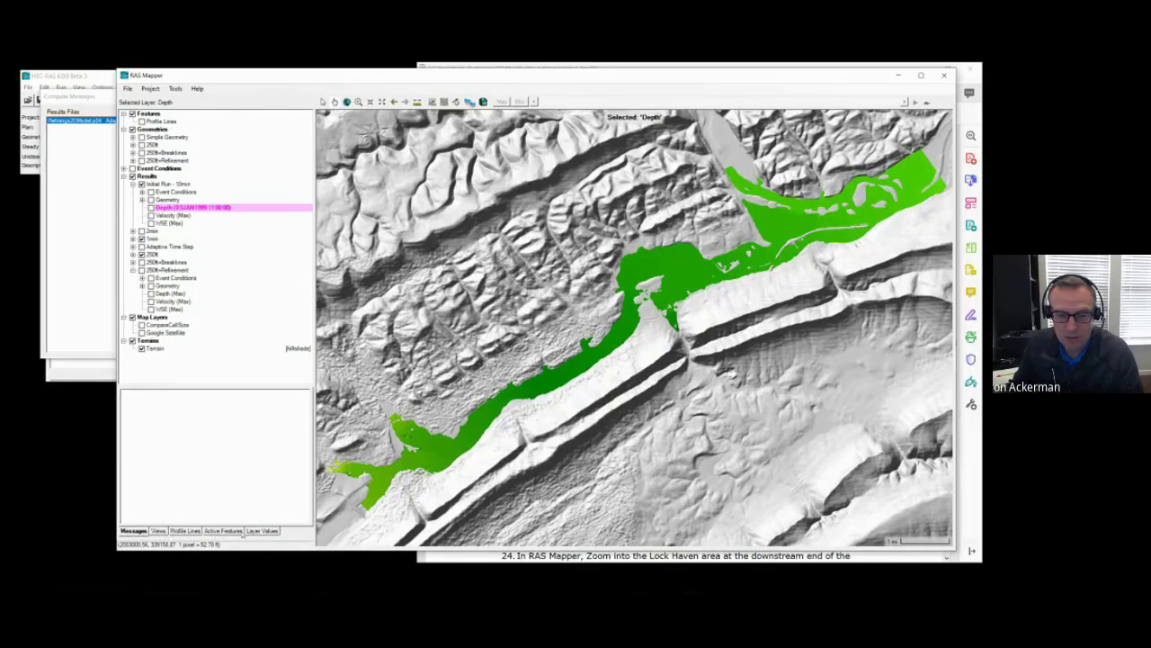
pyautogui.click(261, 531)
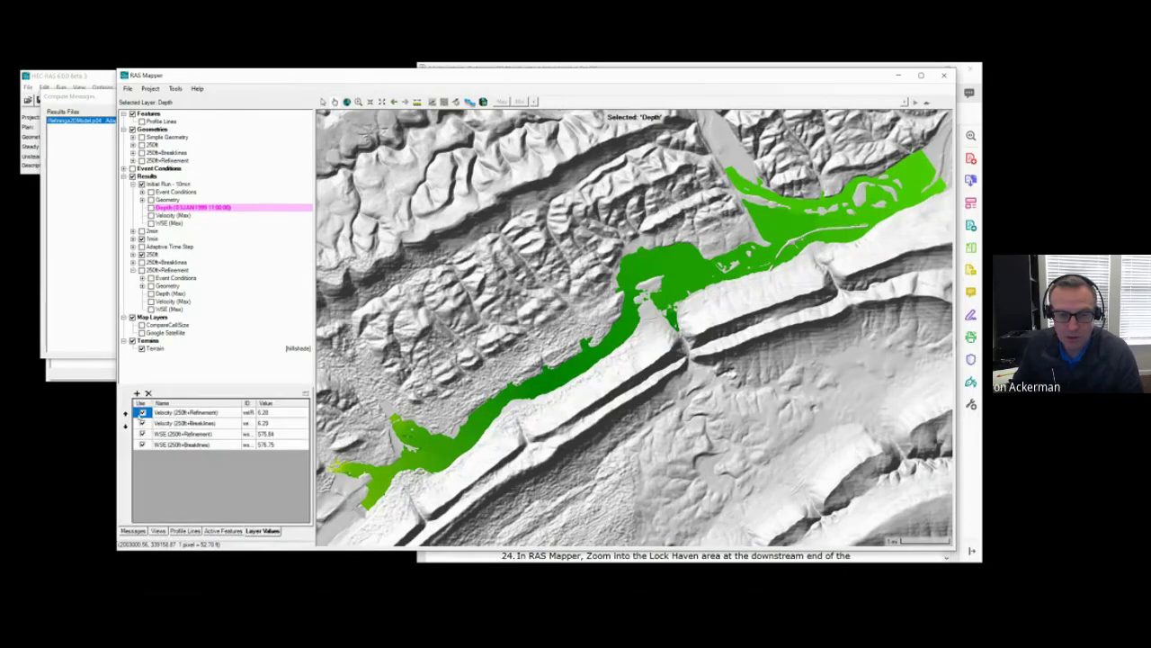
pyautogui.click(143, 424)
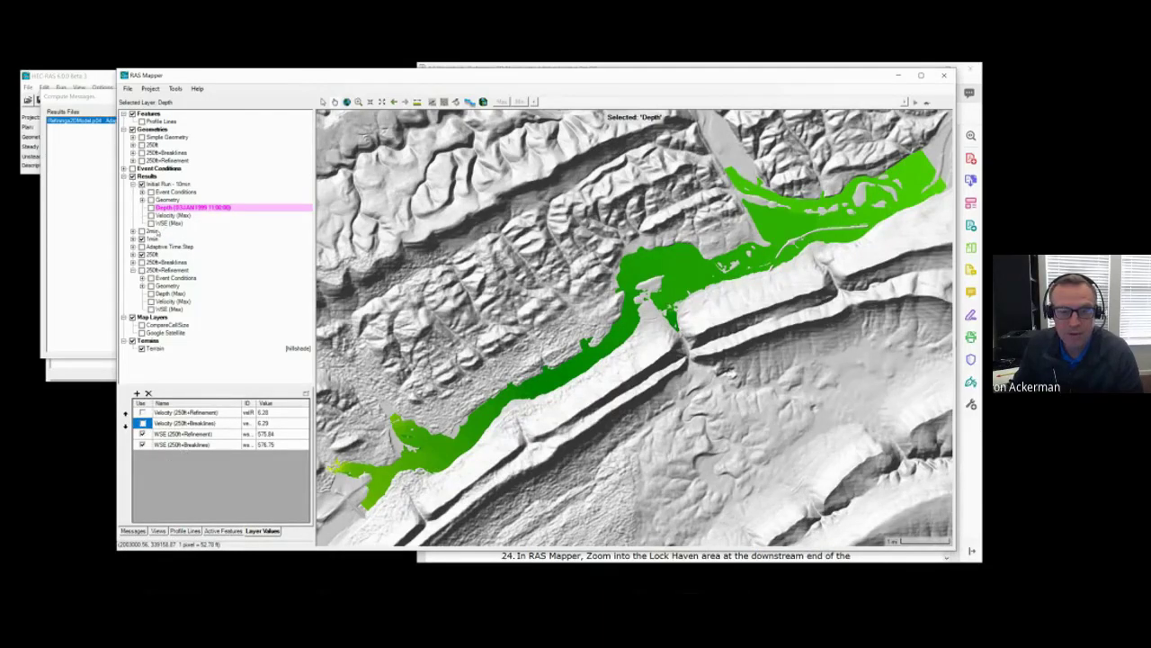
# Add the 1min plan's maximum WSE layer as a watch in Layer Values
pyautogui.click(133, 238)
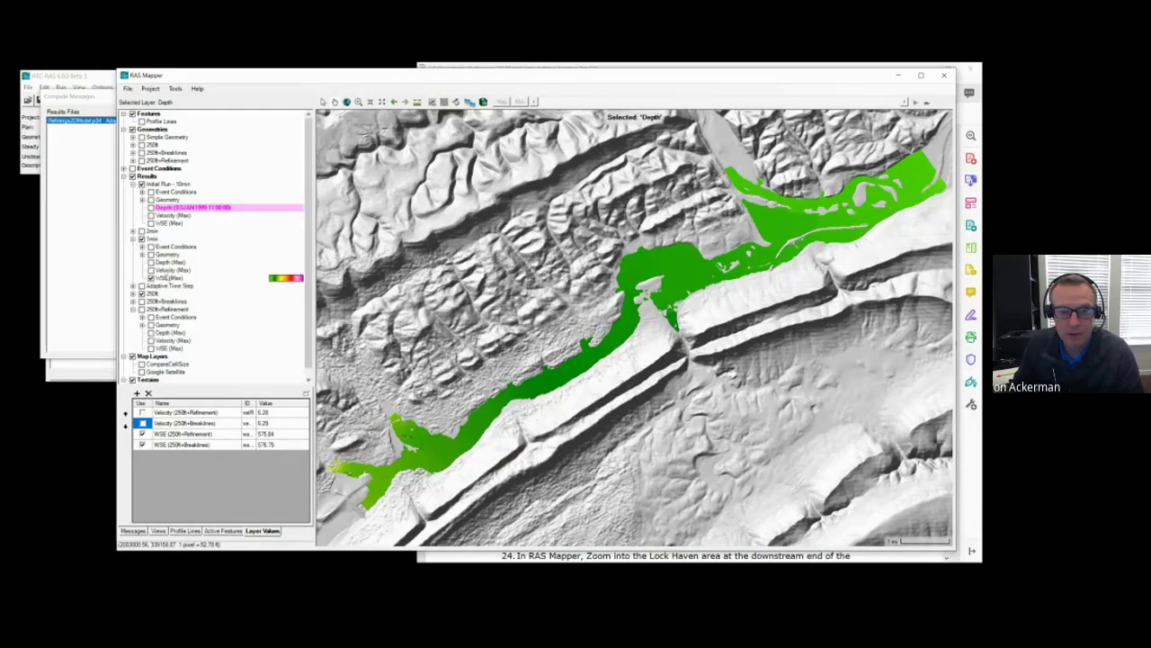
pyautogui.click(169, 278)
pyautogui.rightClick(168, 278)
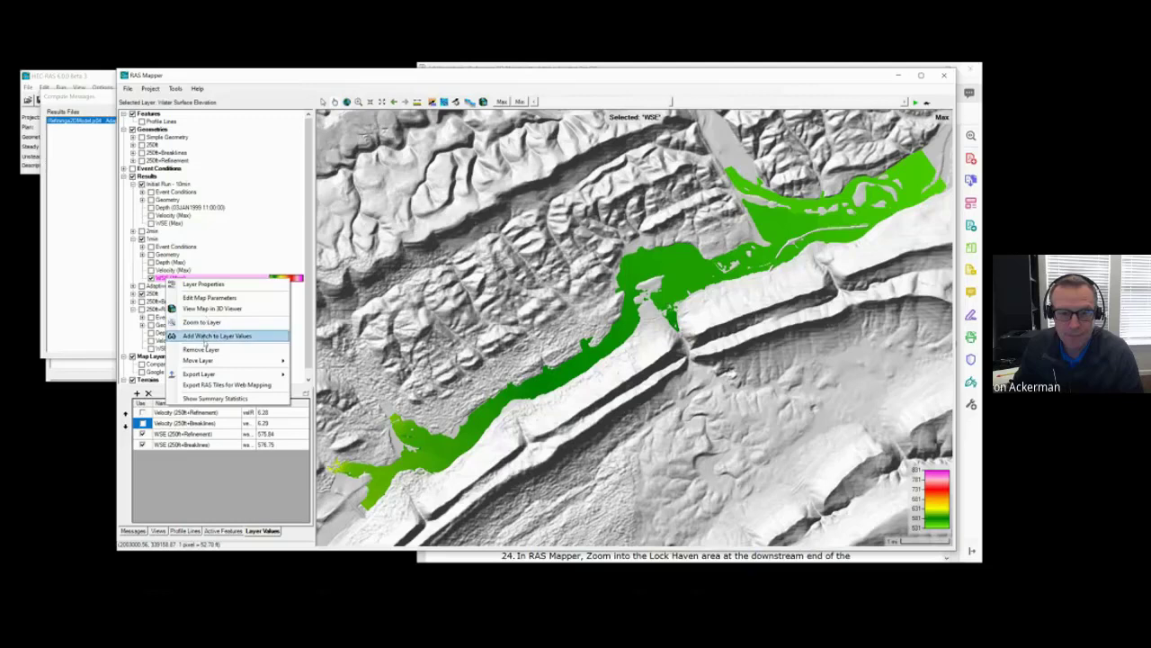
pyautogui.click(216, 335)
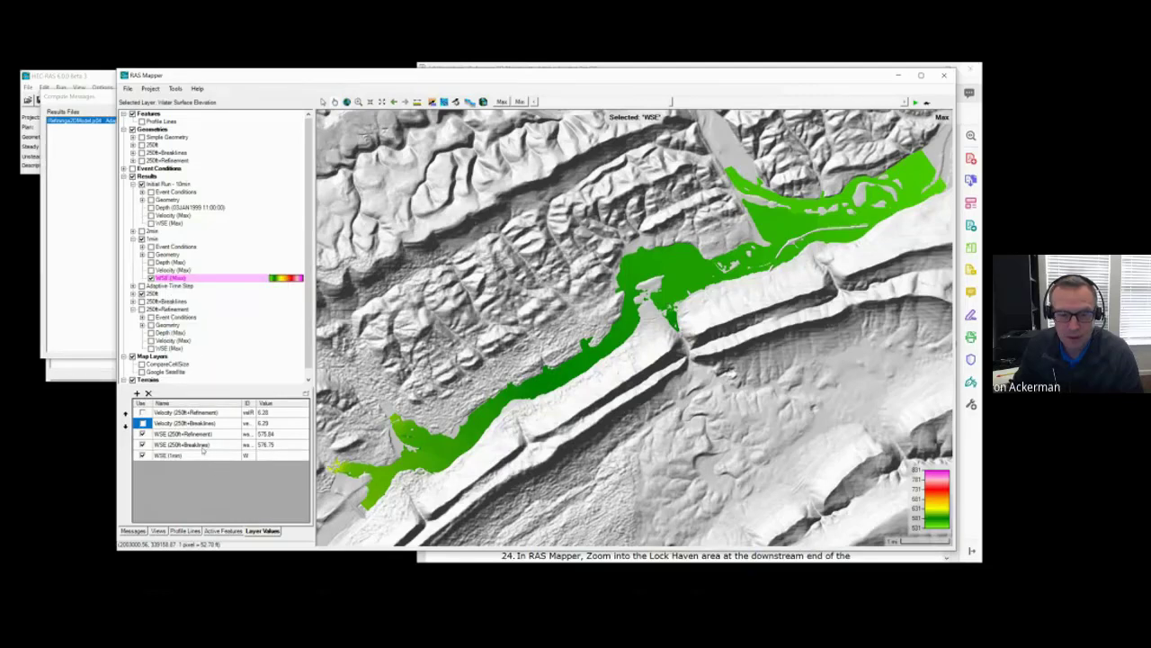
# Disable the 250ft+Breaklines WSE watch, widen the ID column, and set the 1min WSE watch's ID to wse500ft
pyautogui.click(142, 446)
pyautogui.click(249, 456)
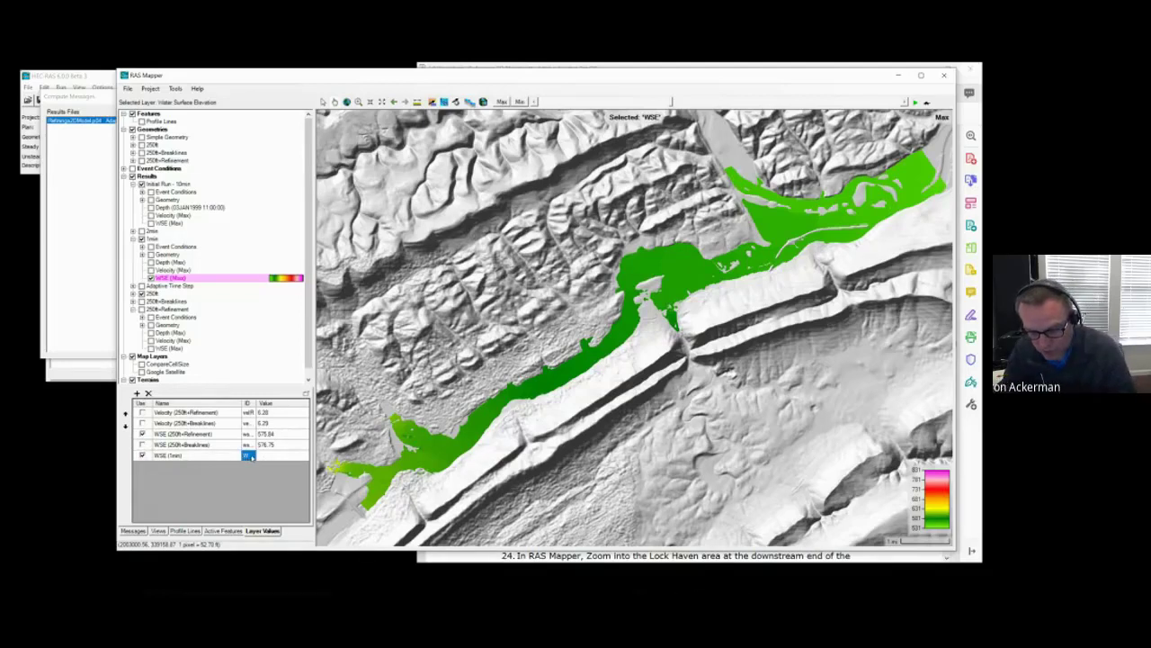
pyautogui.write('wse')
pyautogui.press('Return')
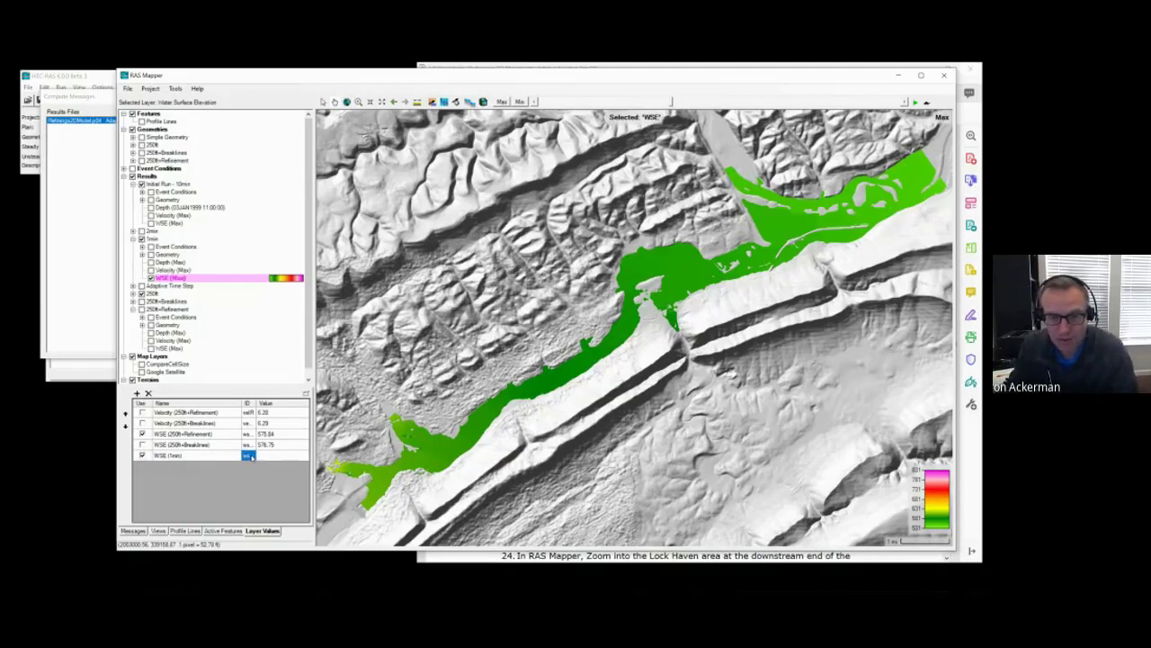
pyautogui.moveTo(241, 404); pyautogui.dragTo(266, 404)
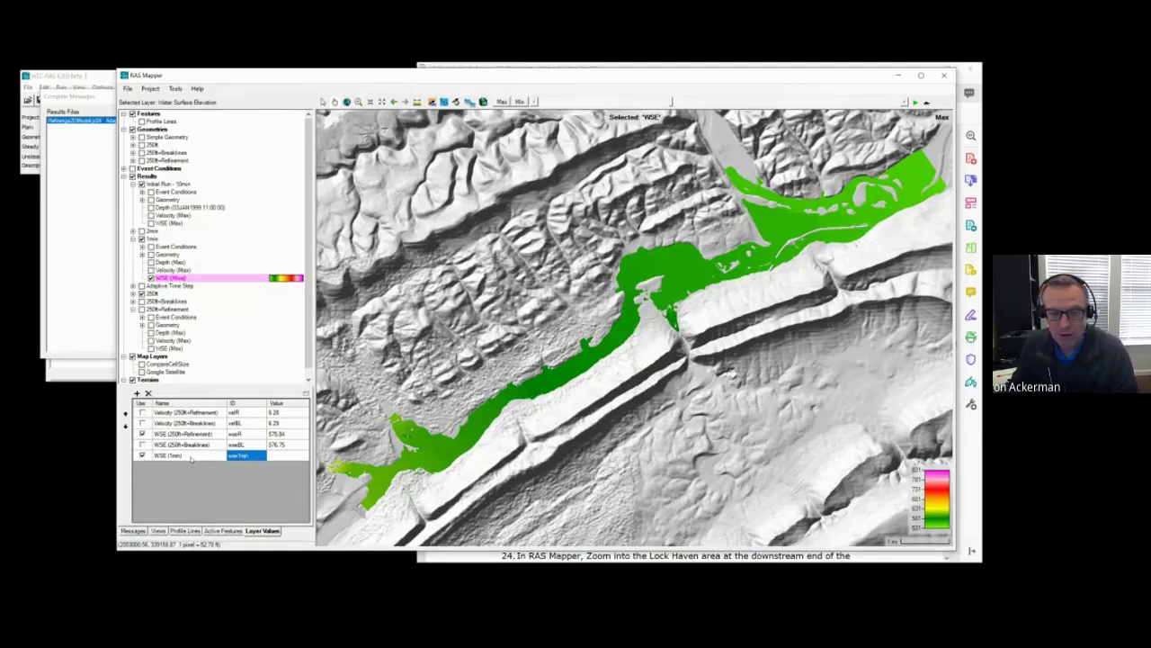
pyautogui.write('w')
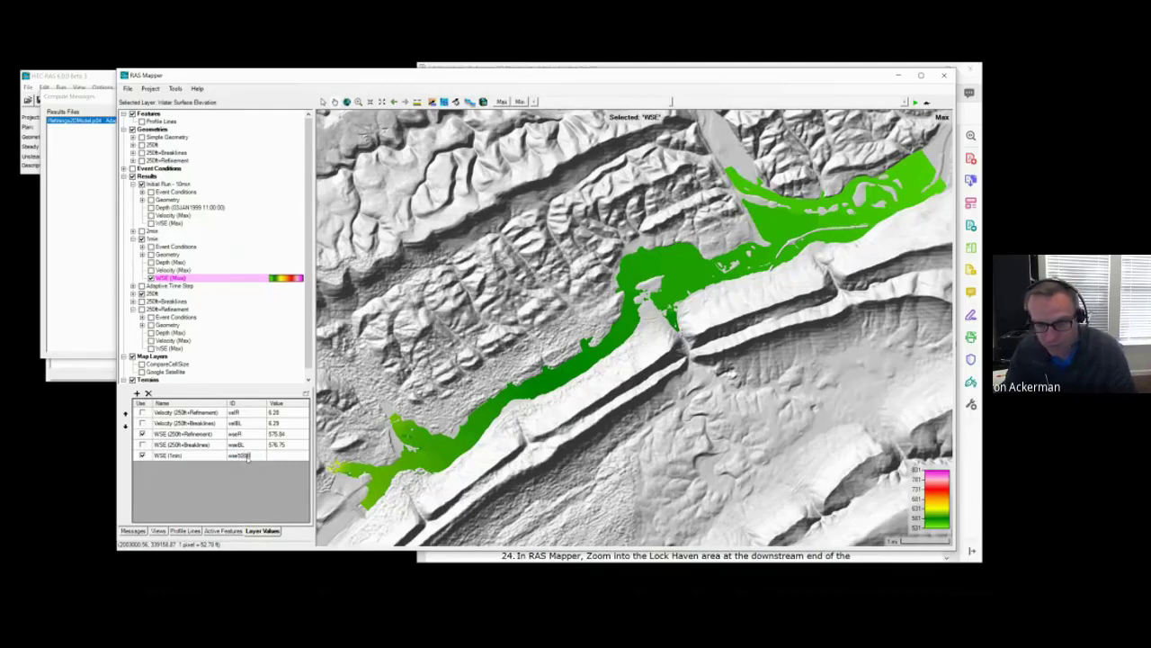
pyautogui.press('Return')
# Set the ID of the 250ft+Breaklines WSE watch to wse250ft
pyautogui.click(251, 447)
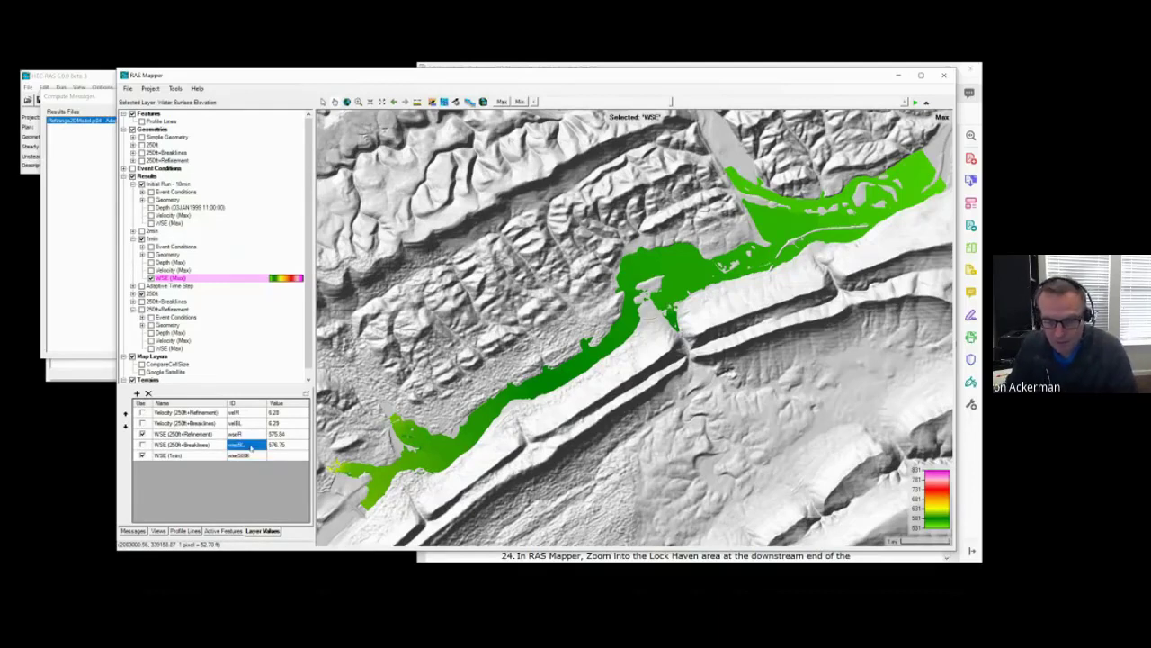
pyautogui.press('BackSpace')
pyautogui.press('BackSpace')
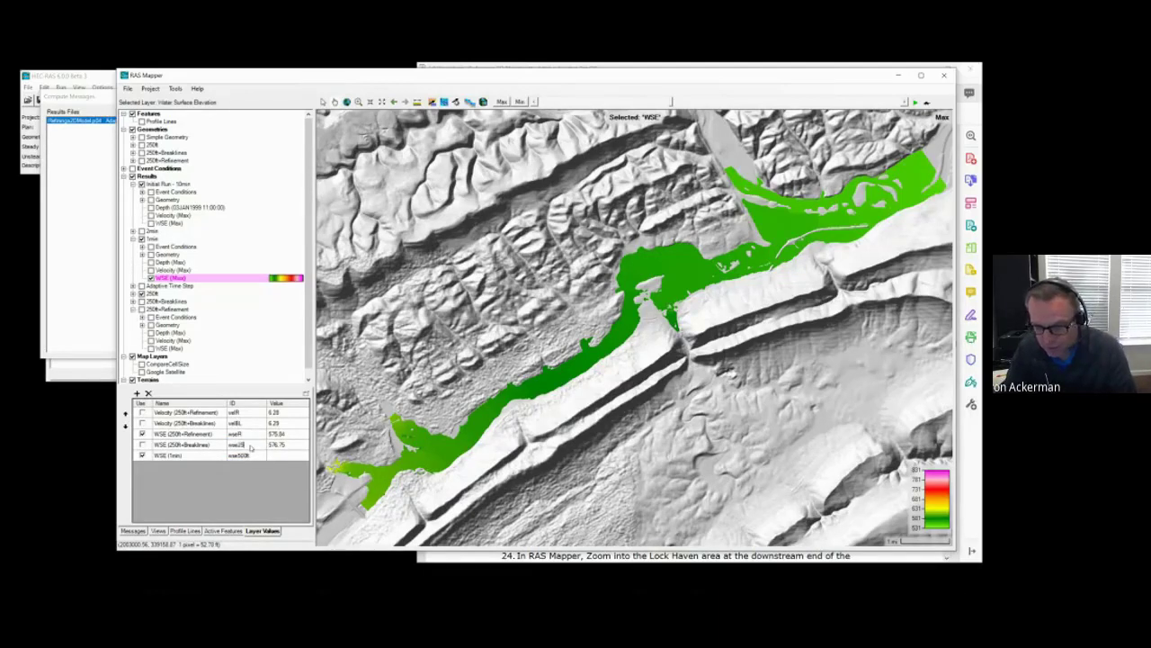
pyautogui.write('250ft')
pyautogui.press('Return')
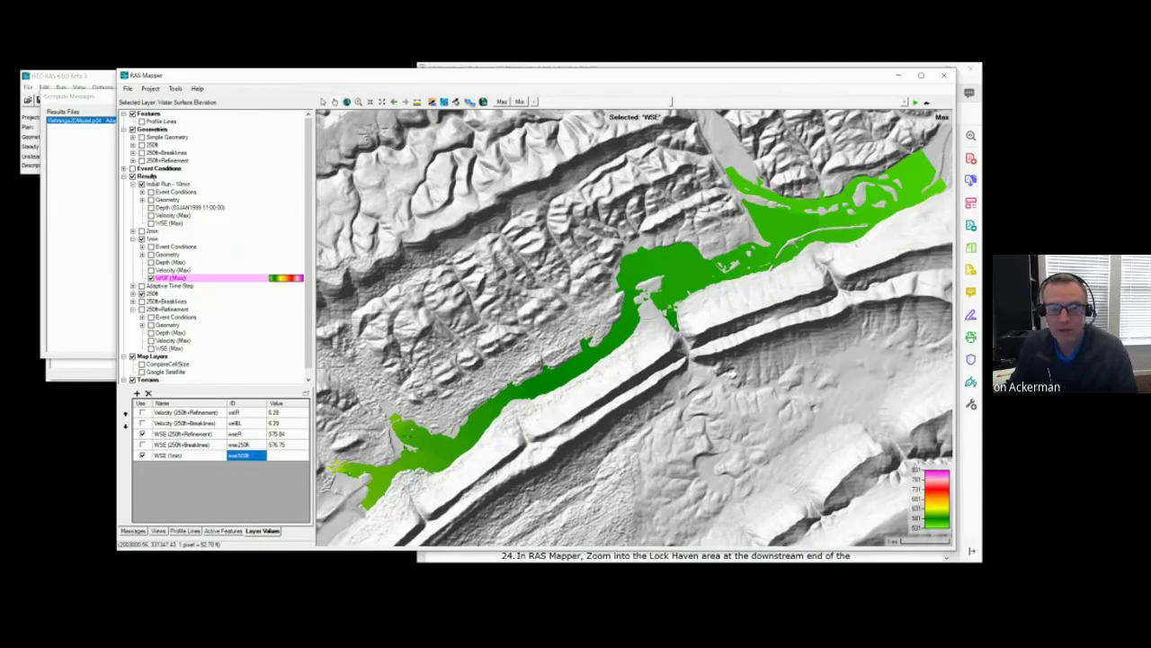
# Select the Results group and enable the 250ft+Breaklines WSE watch in place of the 250ft+Refinement one
pyautogui.click(147, 177)
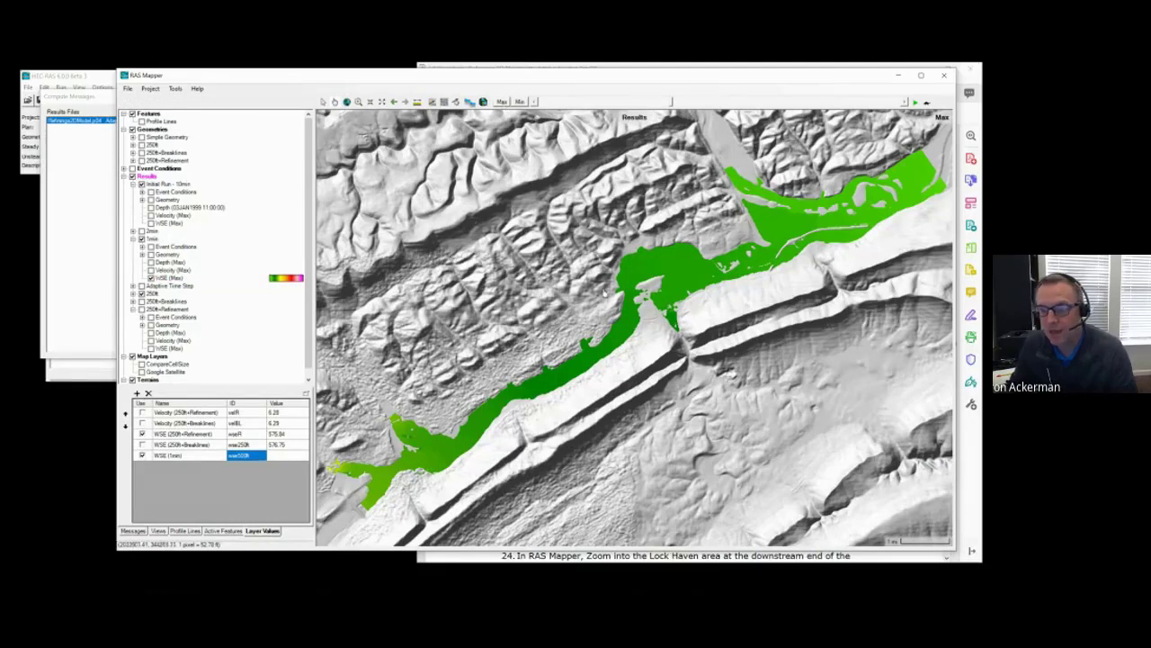
pyautogui.moveTo(700, 280)
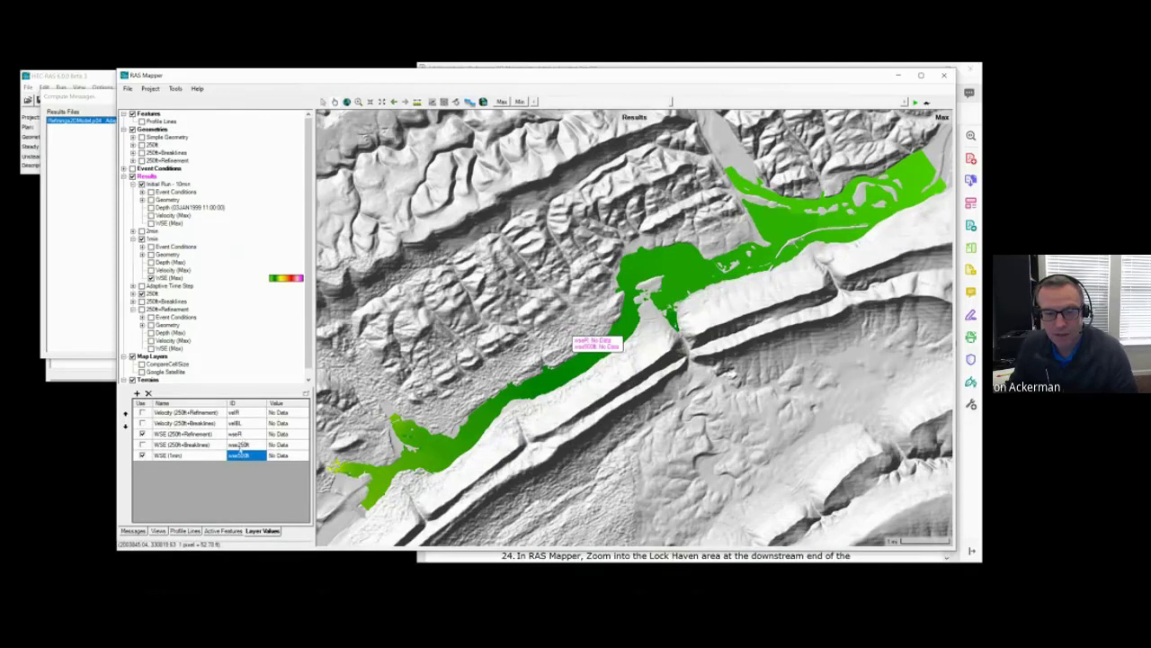
pyautogui.click(141, 433)
pyautogui.click(141, 444)
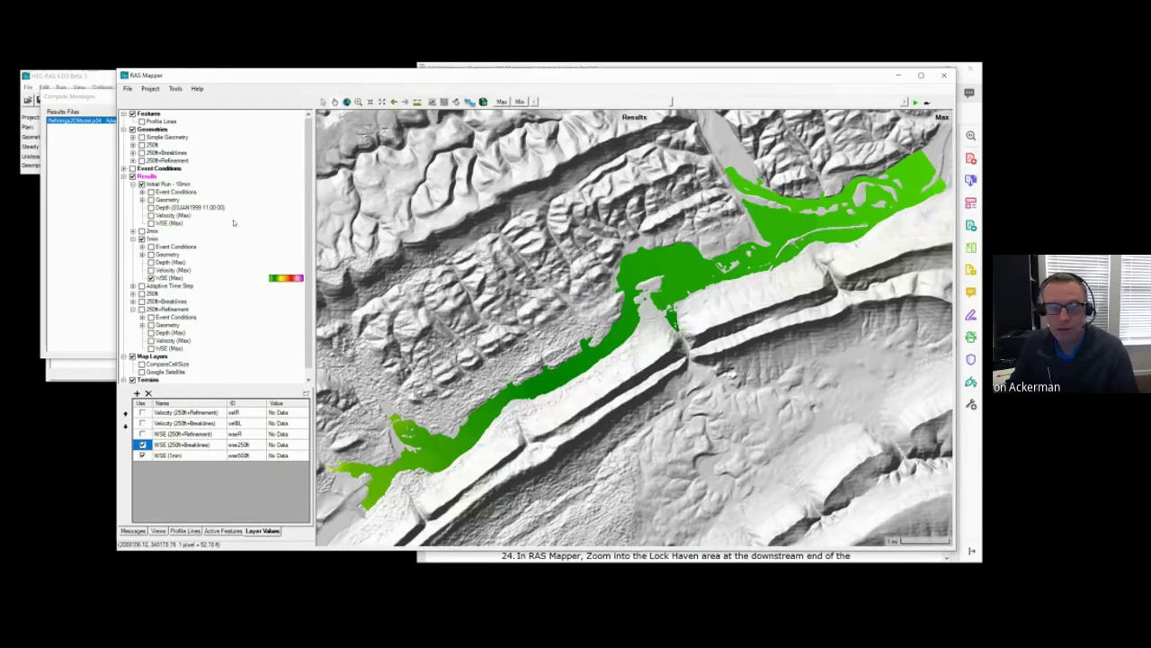
# Step the 1min WSE map from 02JAN1999 00:00:00 to 20:00:00 and compare the watched elevations around the river constriction
pyautogui.click(547, 105)
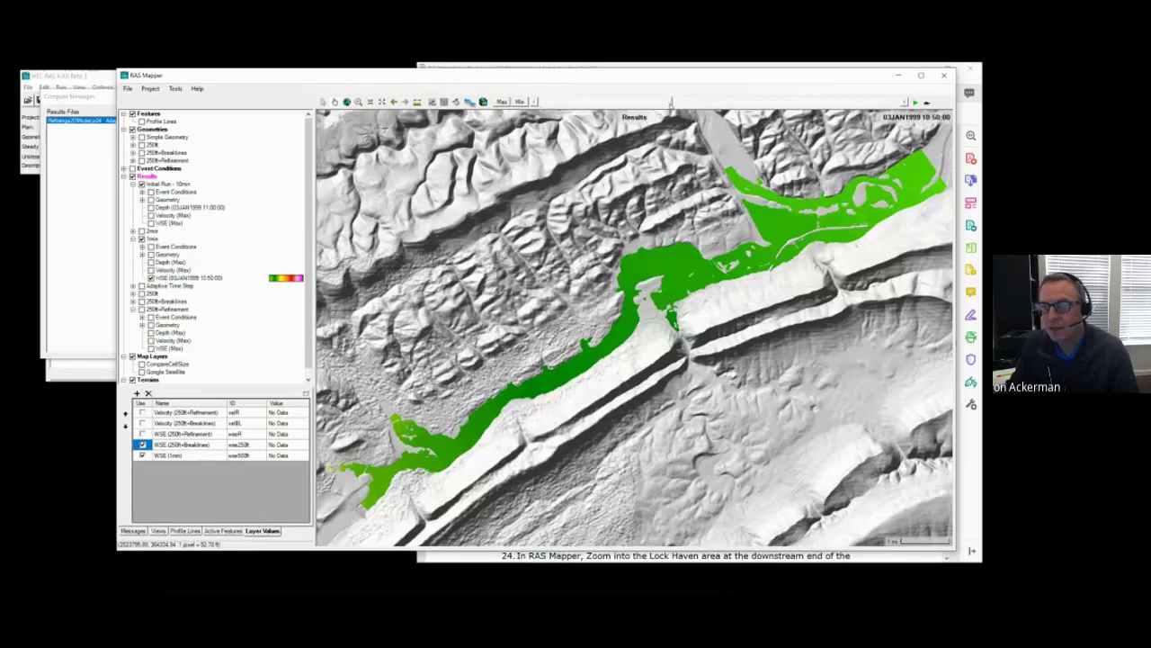
pyautogui.moveTo(670, 103); pyautogui.dragTo(538, 102)
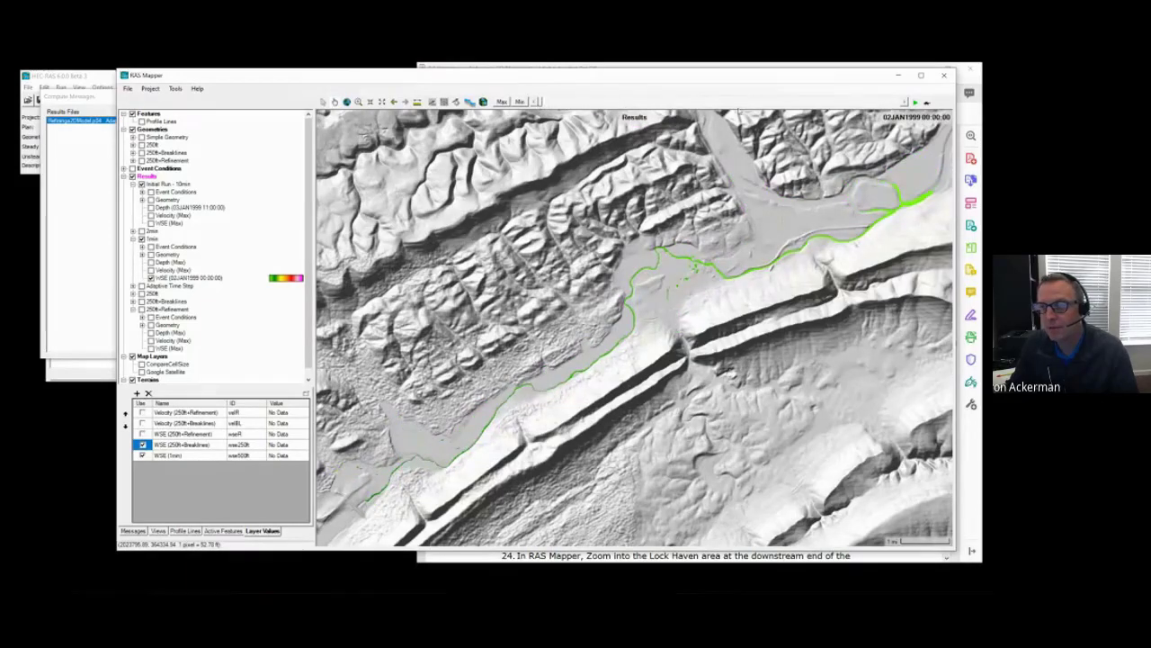
pyautogui.click(905, 103)
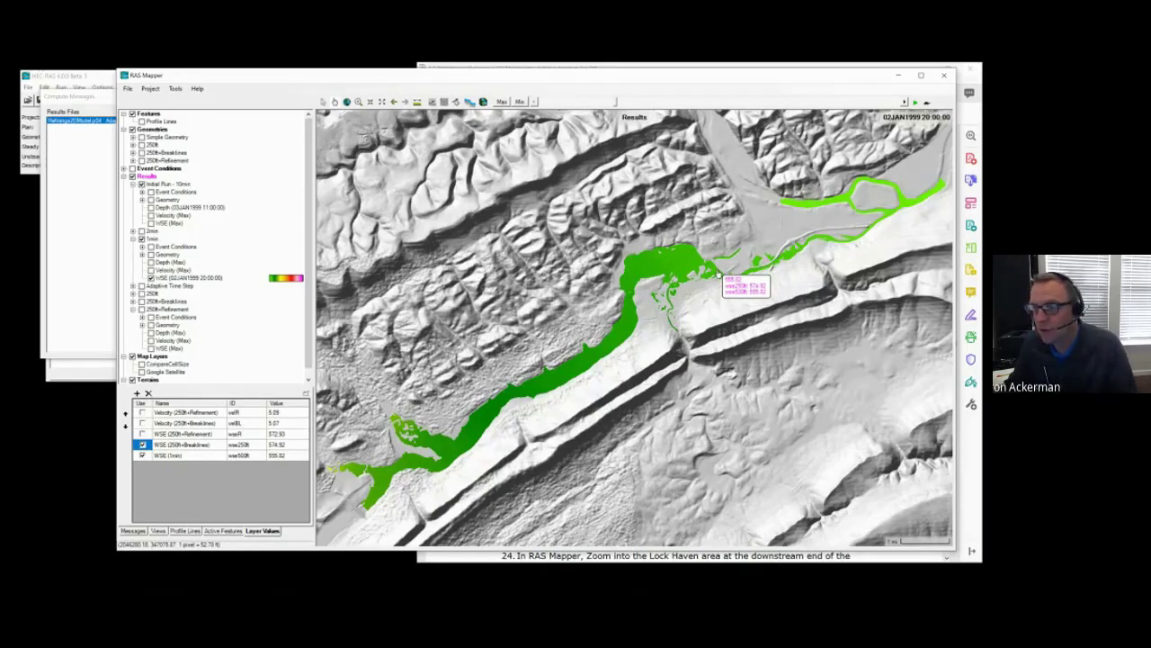
pyautogui.scroll(5, 718, 273)
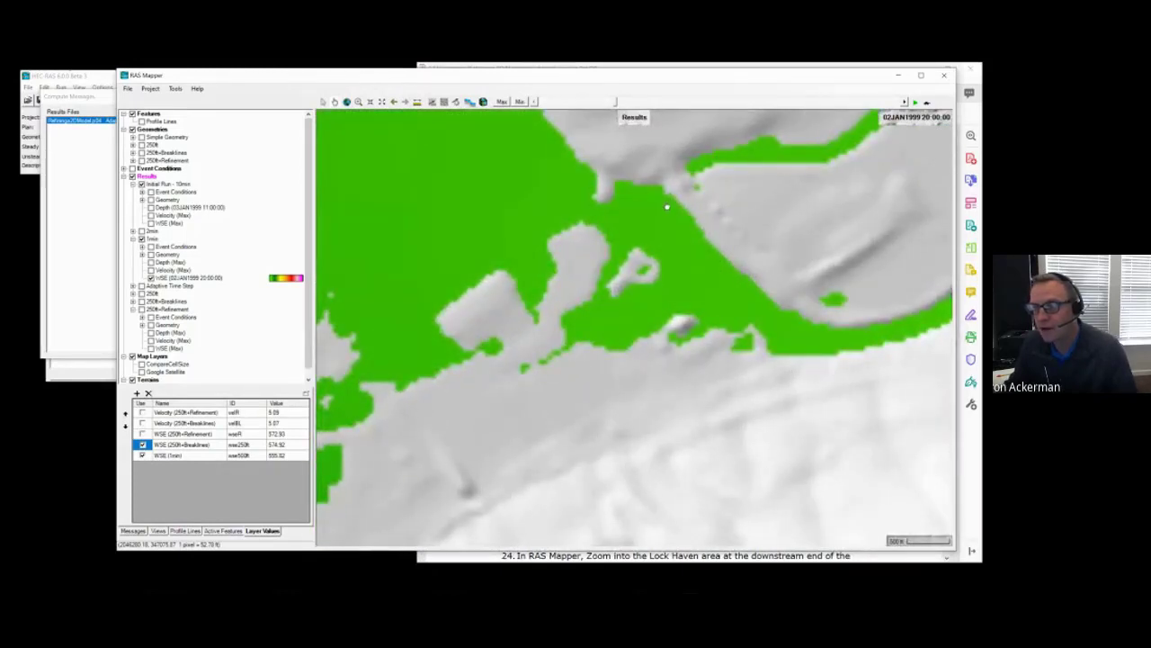
pyautogui.moveTo(667, 207)
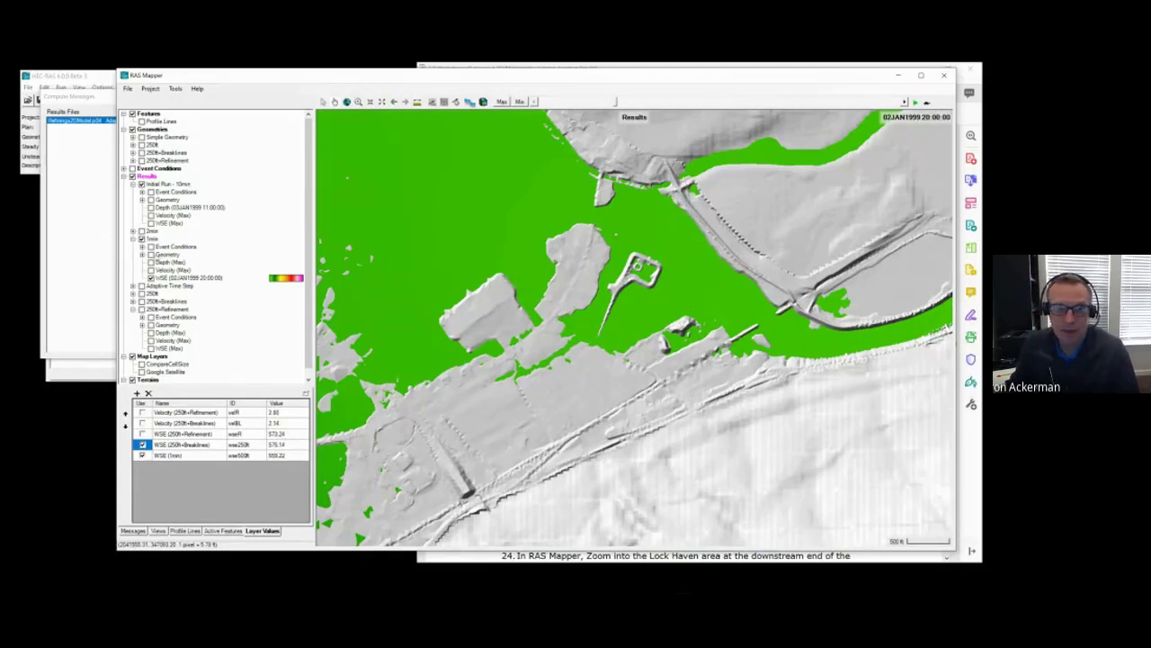
# Overlay the 1min plan's 2D Flow Areas mesh and examine how its cells cross the raised embankments
pyautogui.click(149, 254)
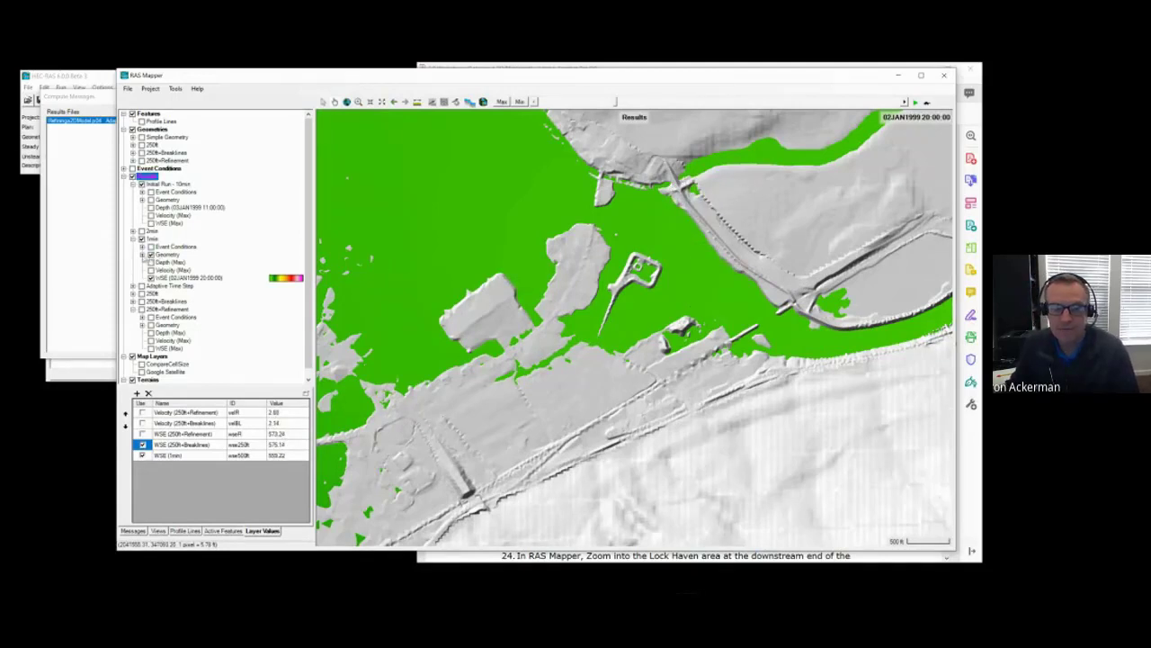
pyautogui.click(160, 285)
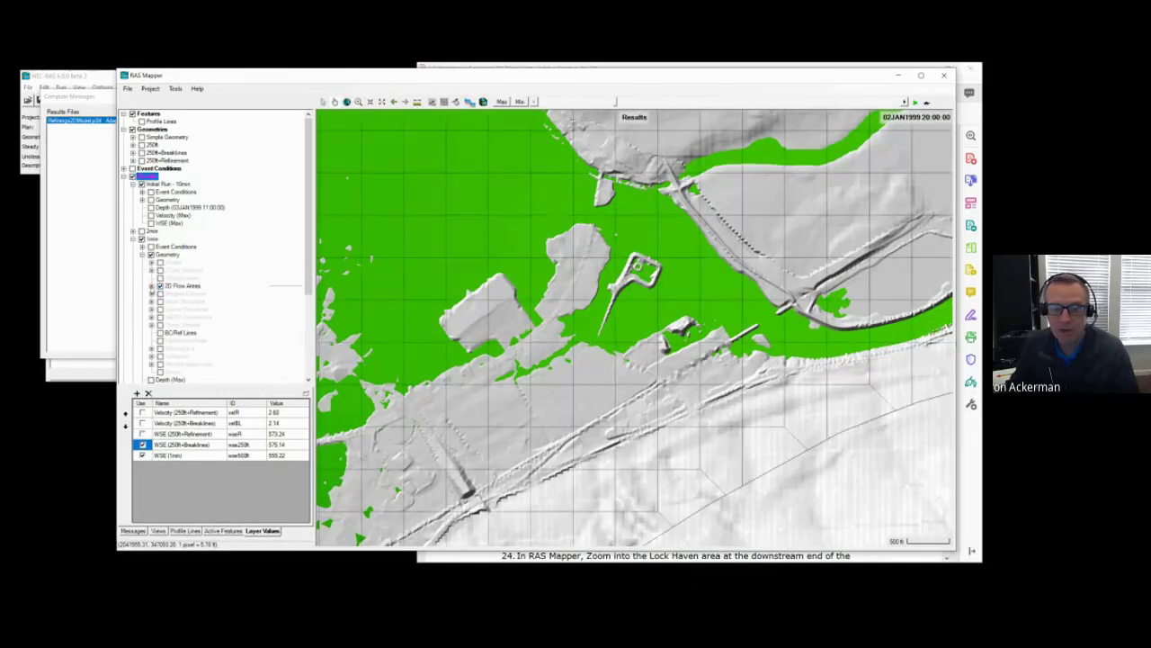
pyautogui.moveTo(676, 185)
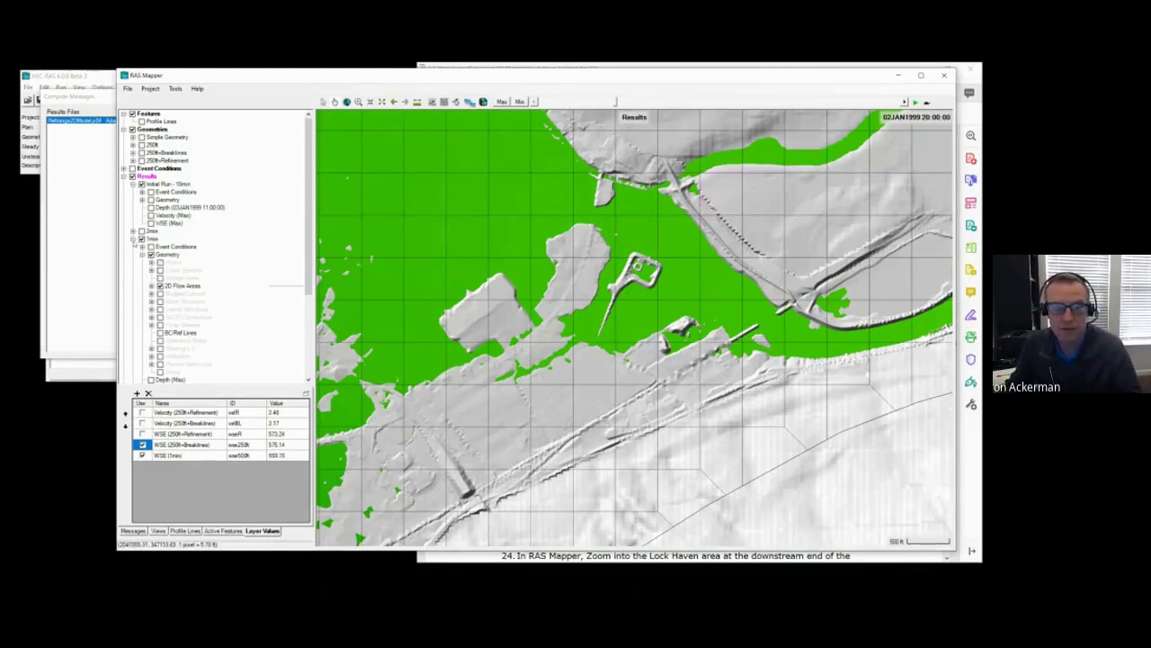
# Hide the 1min plan's results and display the 250ft plan's results for the same area
pyautogui.click(133, 238)
pyautogui.click(141, 238)
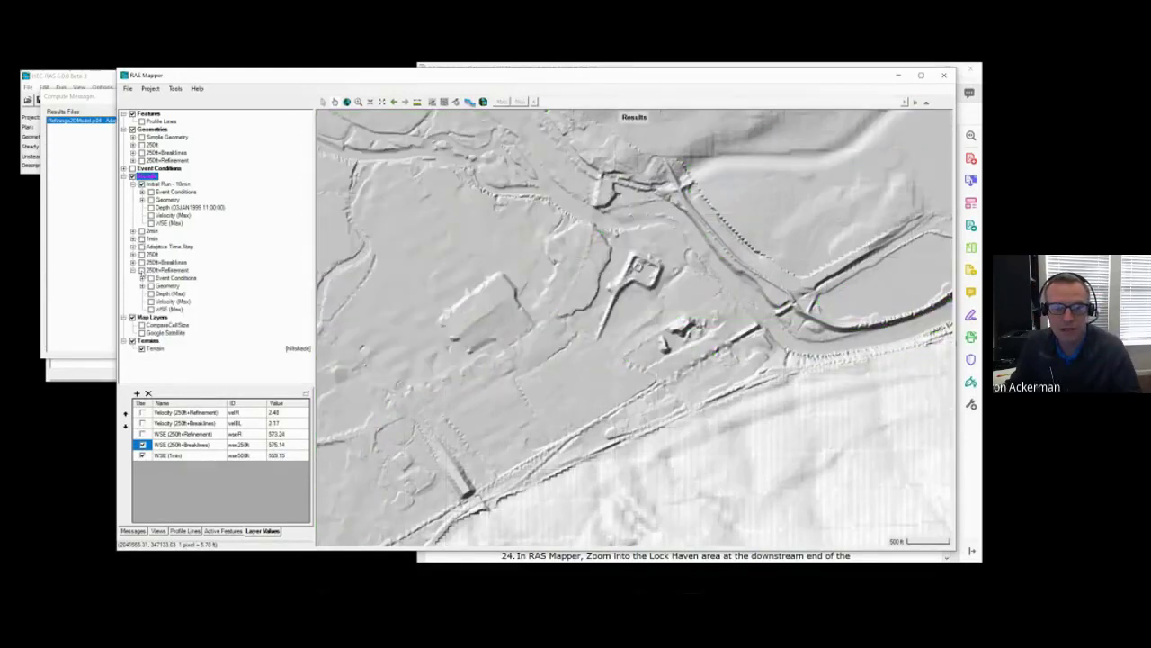
pyautogui.click(141, 255)
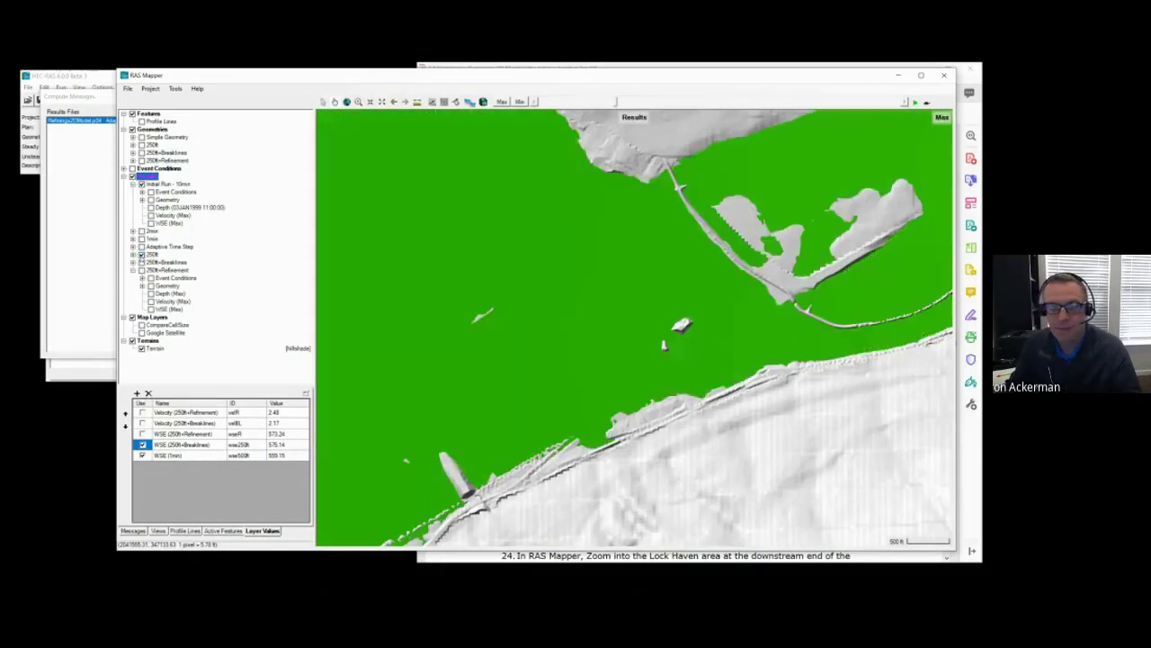
# Overlay the 250ft plan's 2D Flow Areas mesh on its results to examine the cells around the embankments
pyautogui.click(133, 254)
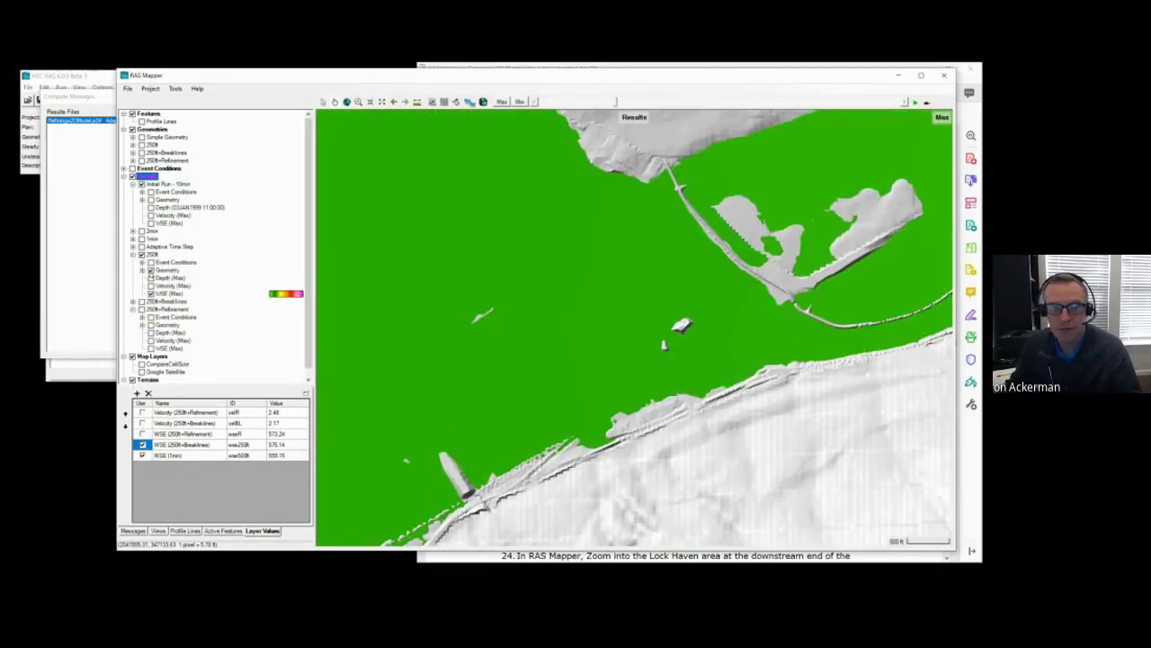
pyautogui.click(143, 270)
pyautogui.click(160, 293)
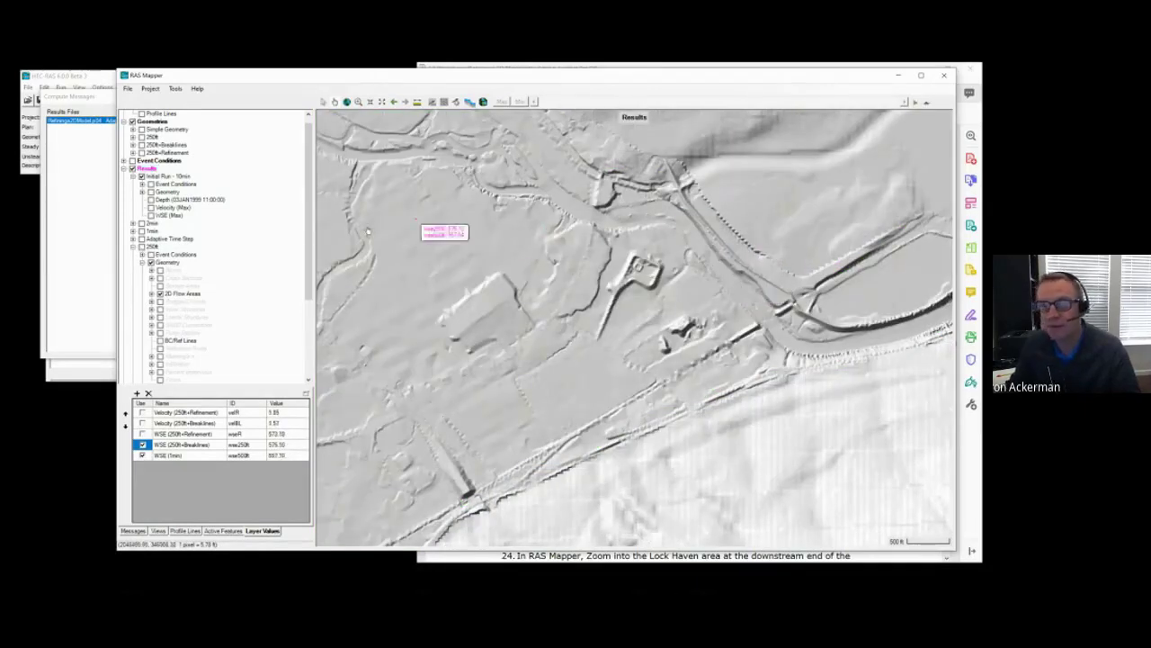
# Hide the 250ft plan's results and display the 250ft+Breaklines results with their 2D Flow Areas mesh
pyautogui.click(133, 247)
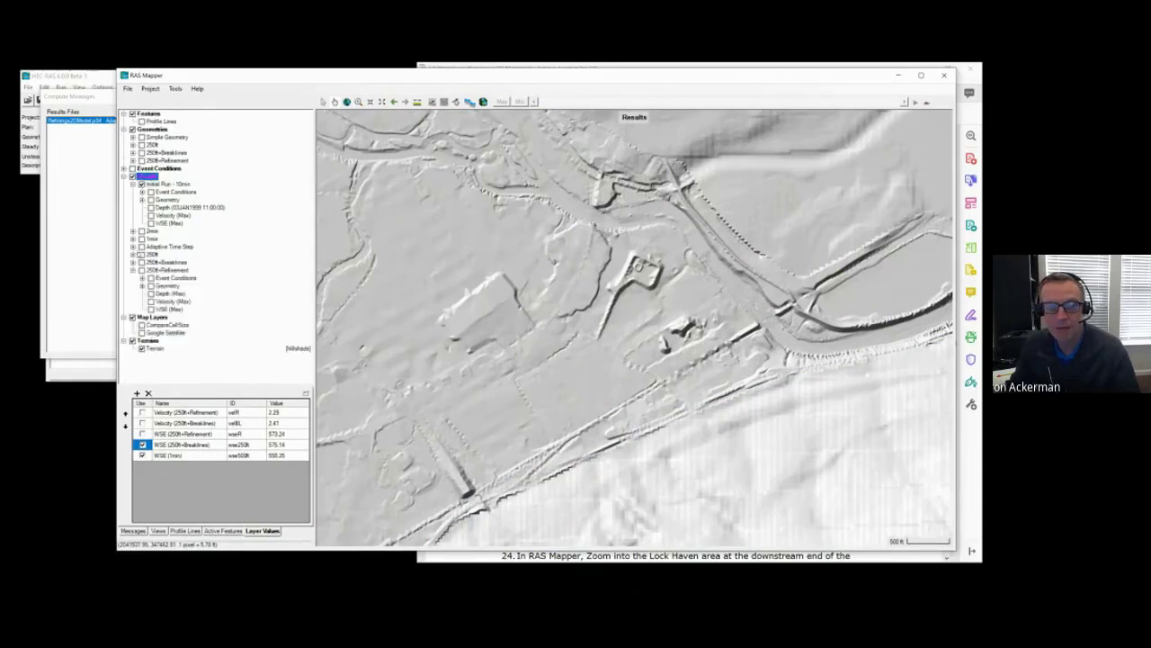
pyautogui.click(141, 263)
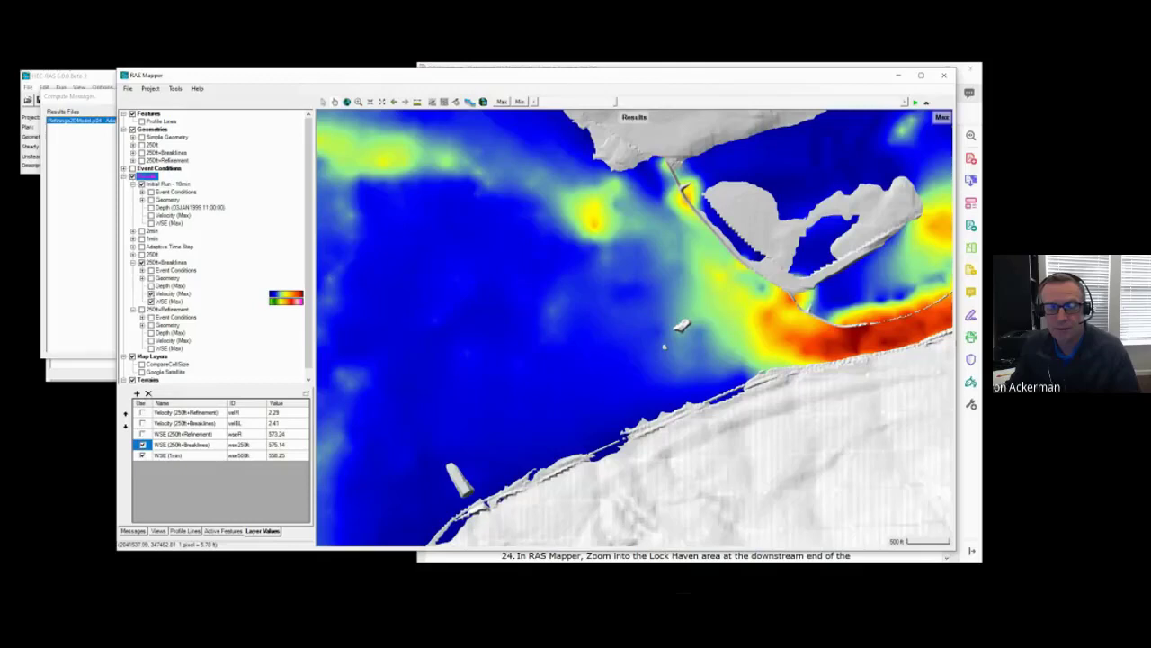
pyautogui.click(151, 278)
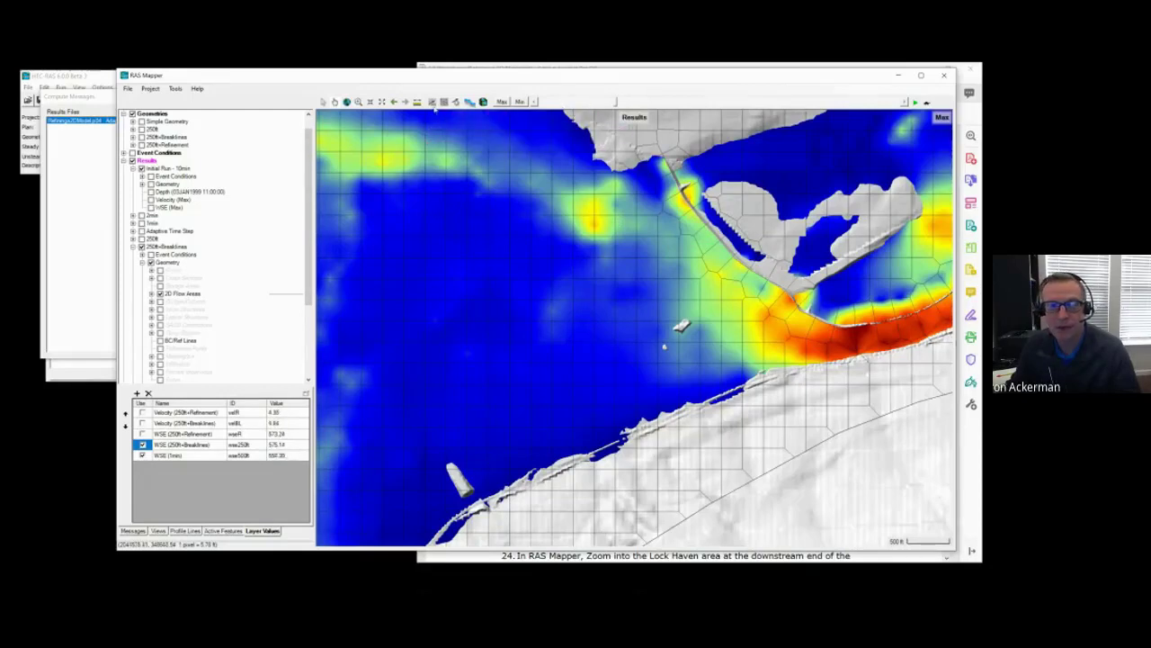
# Advance the 250ft+Breaklines velocity map to 02JAN1999 22:30:00 and examine flow across the cell faces along the levee
pyautogui.click(628, 102)
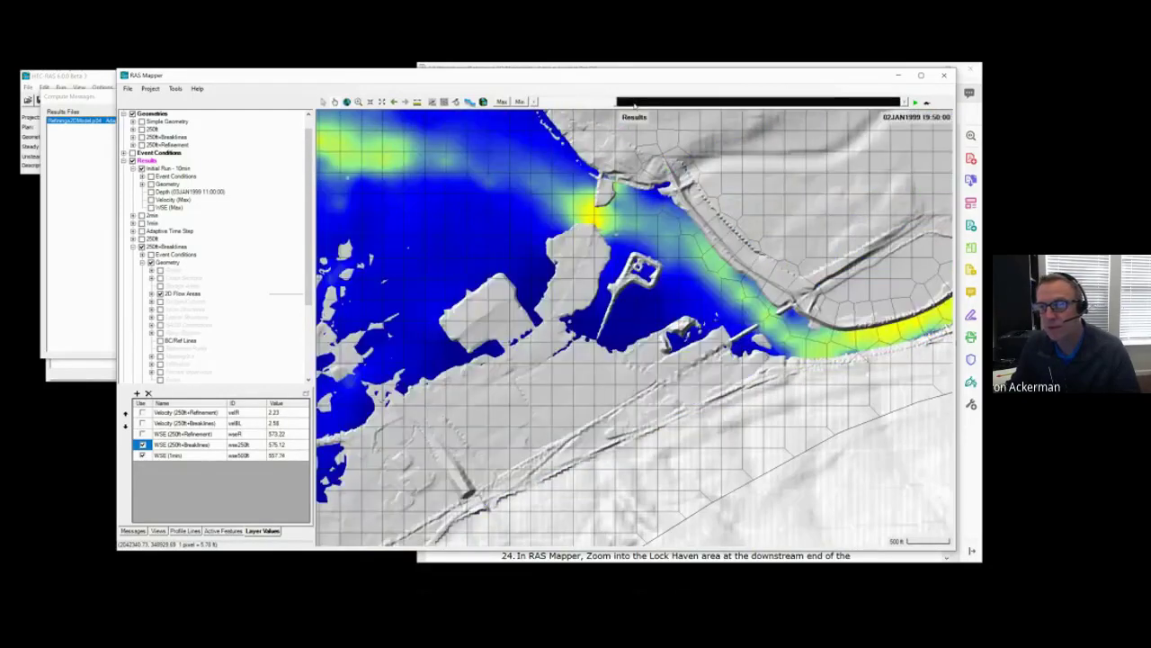
pyautogui.moveTo(634, 105); pyautogui.dragTo(651, 105)
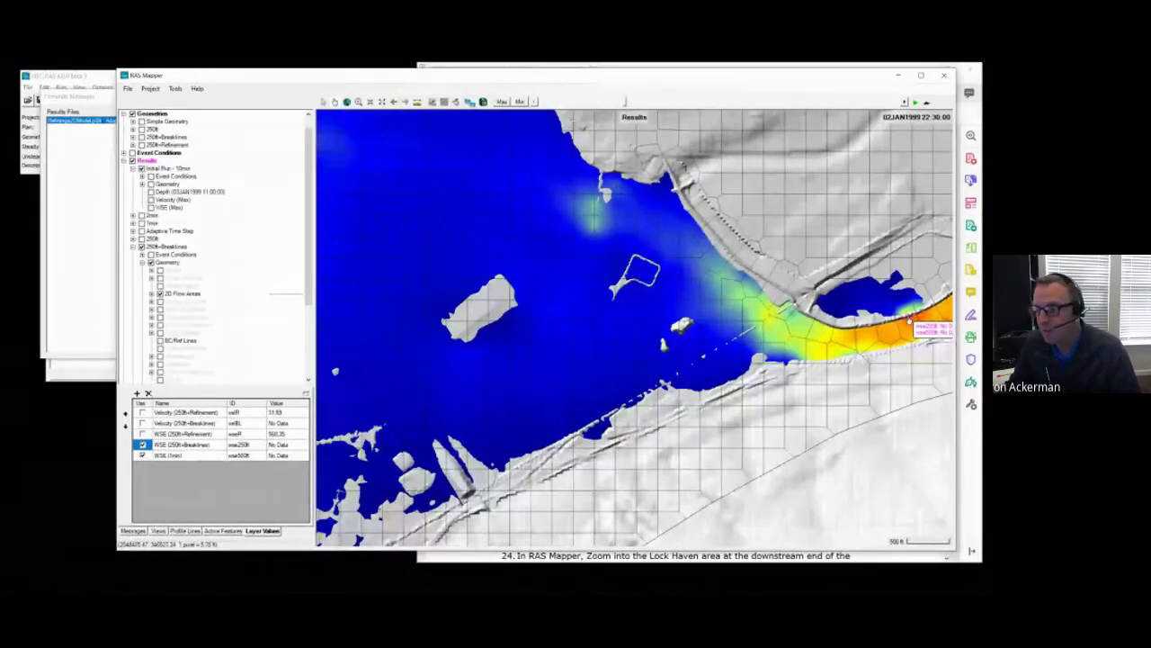
pyautogui.moveTo(913, 320); pyautogui.dragTo(657, 310)
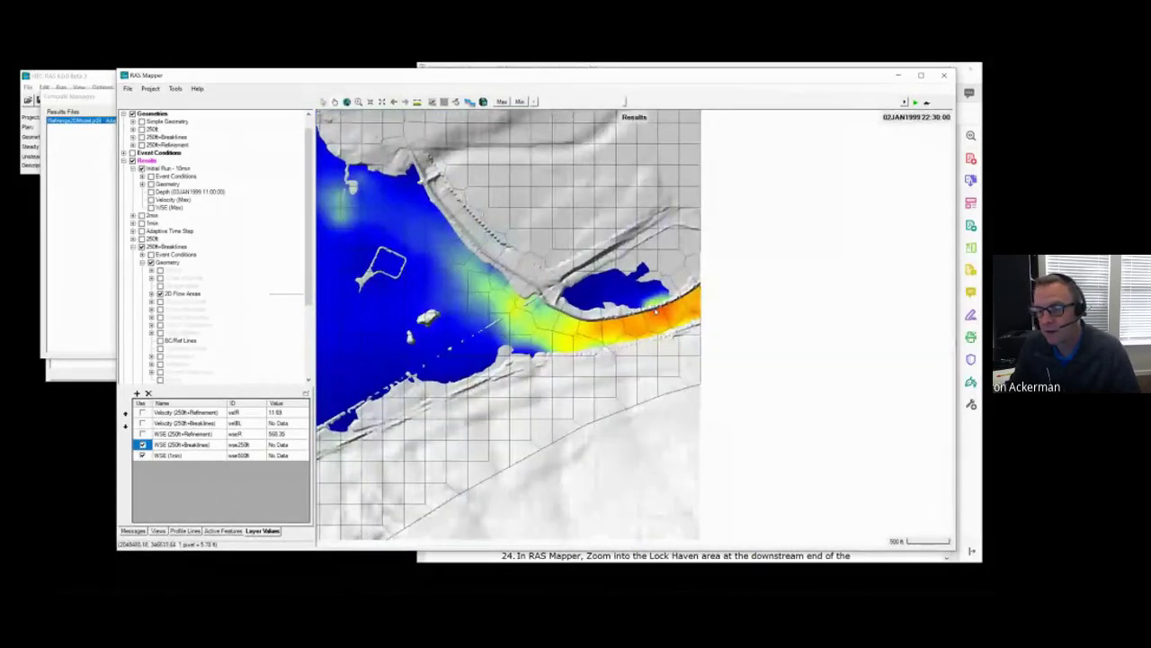
pyautogui.scroll(5, 657, 310)
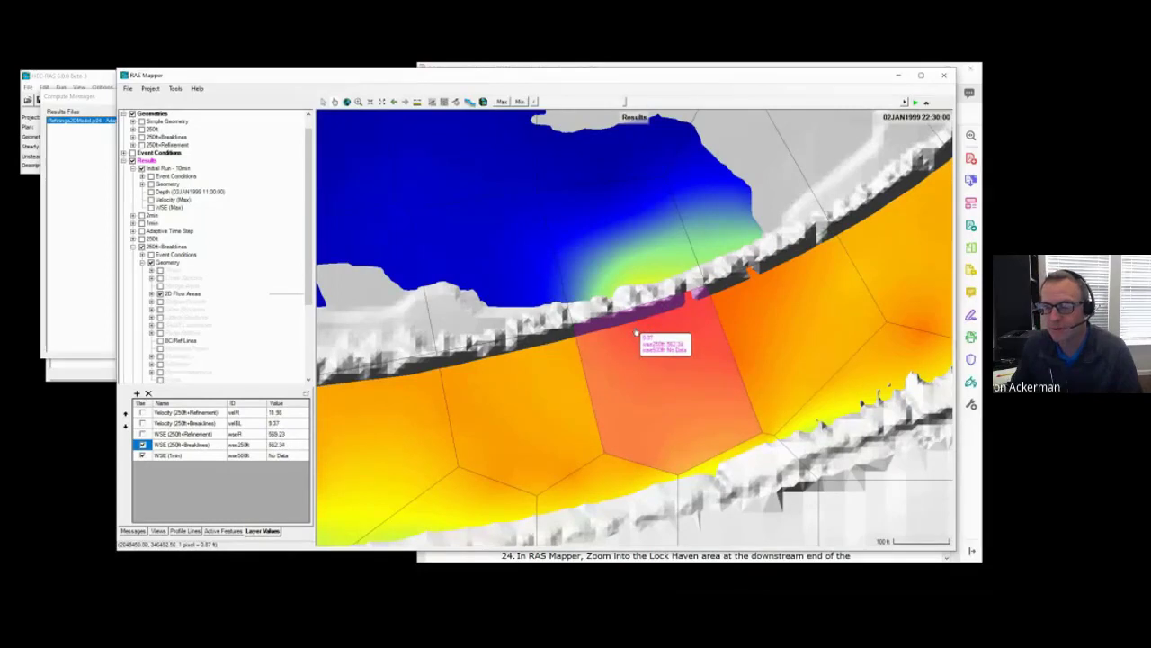
pyautogui.scroll(-2, 636, 333)
pyautogui.scroll(-2, 636, 334)
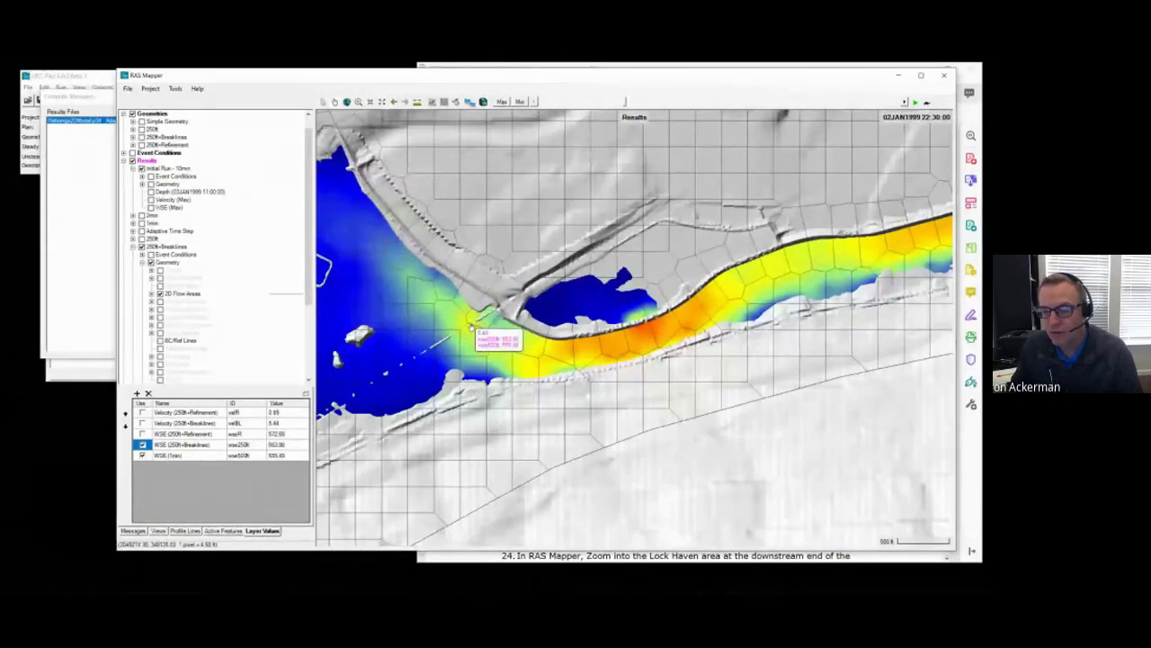
pyautogui.moveTo(481, 280); pyautogui.dragTo(690, 385)
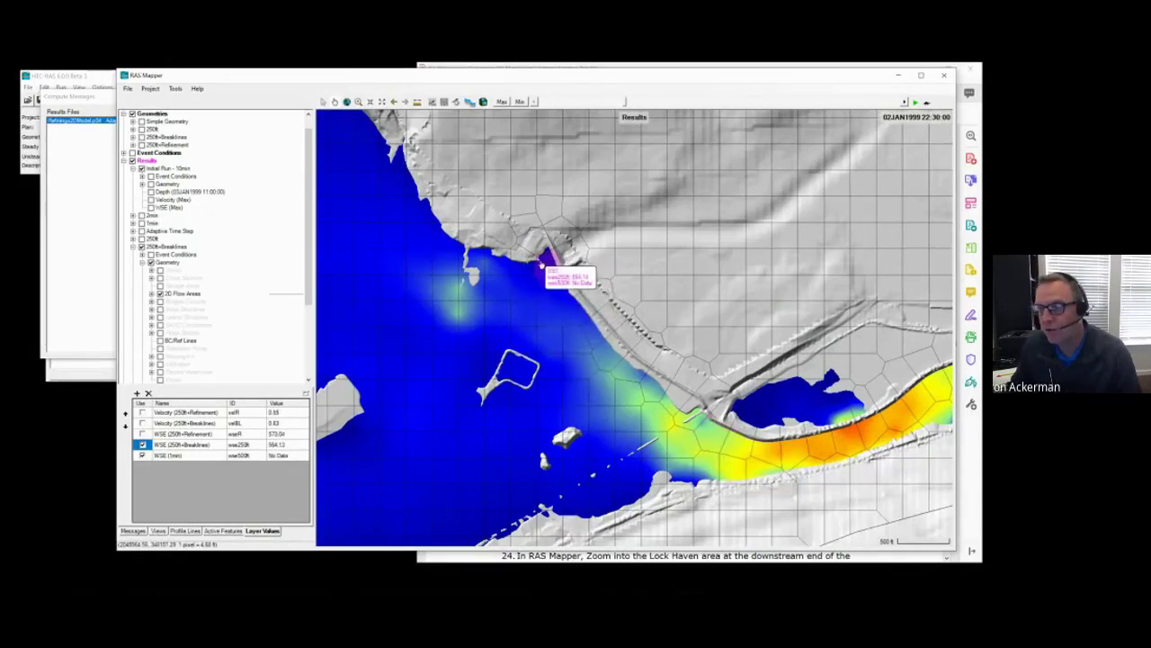
# Switch to the workshop PDF in Acrobat and read the Break Lines instructions through the question on incorporating the levee
pyautogui.click(668, 66)
pyautogui.scroll(-2, 587, 294)
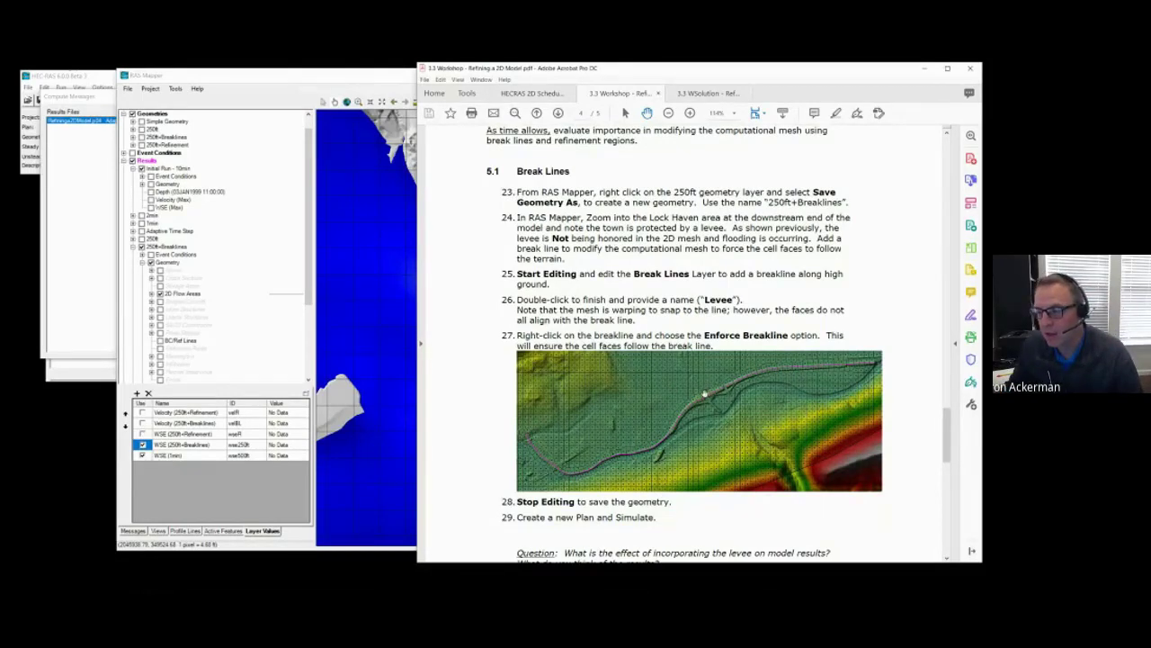
pyautogui.scroll(-2, 704, 393)
pyautogui.scroll(-2, 705, 393)
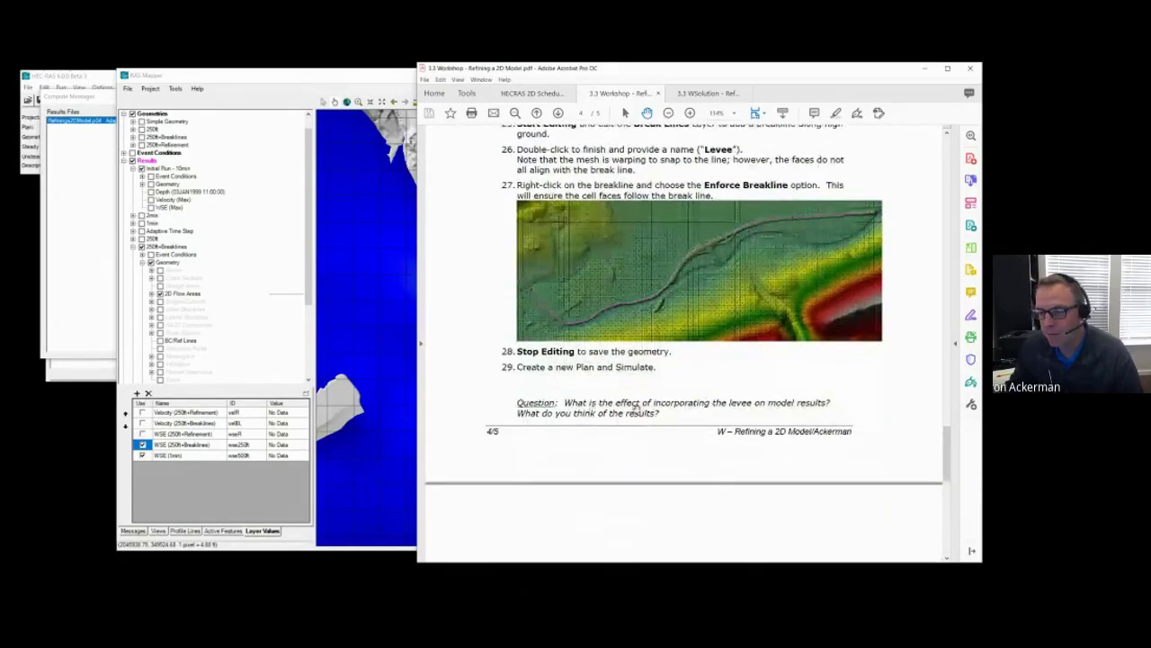
pyautogui.scroll(-3, 616, 405)
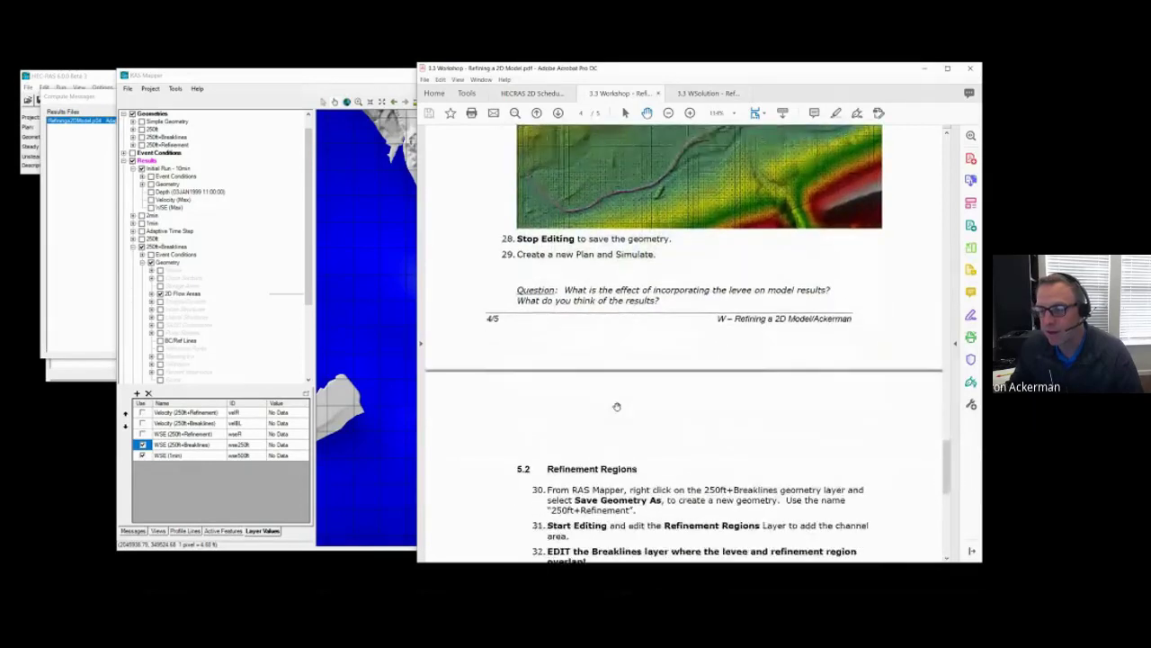
# Bring up the workshop solution PDF and review its levee modeling answer, mesh figure and face profile plot
pyautogui.click(708, 93)
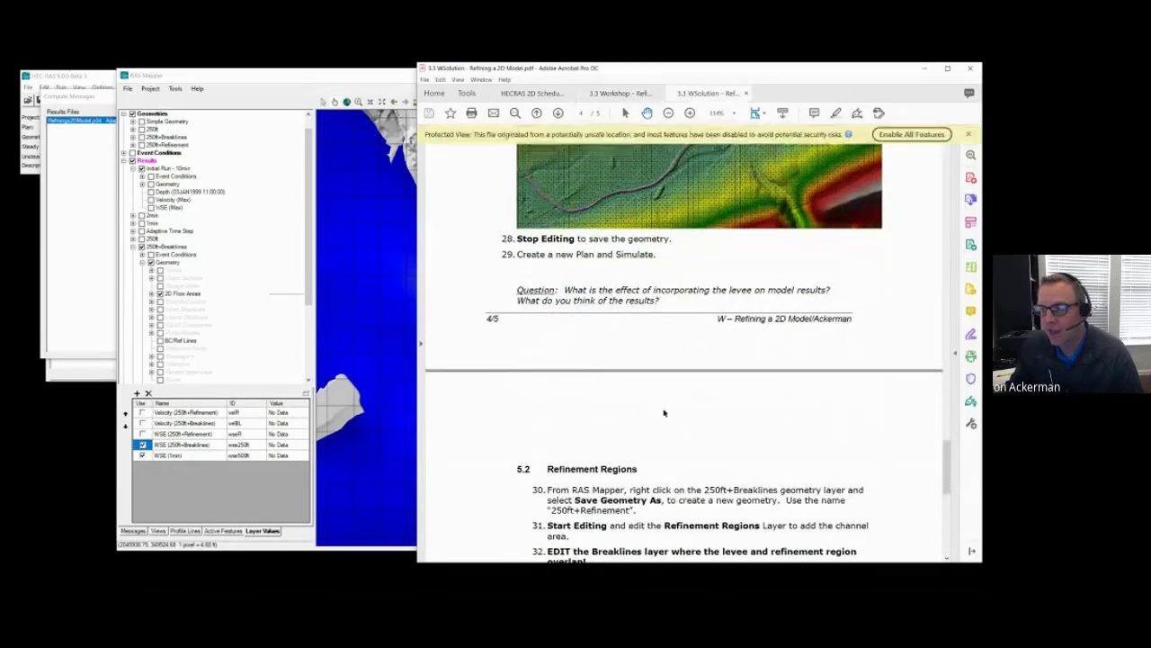
pyautogui.scroll(-2, 704, 438)
pyautogui.scroll(-15, 705, 438)
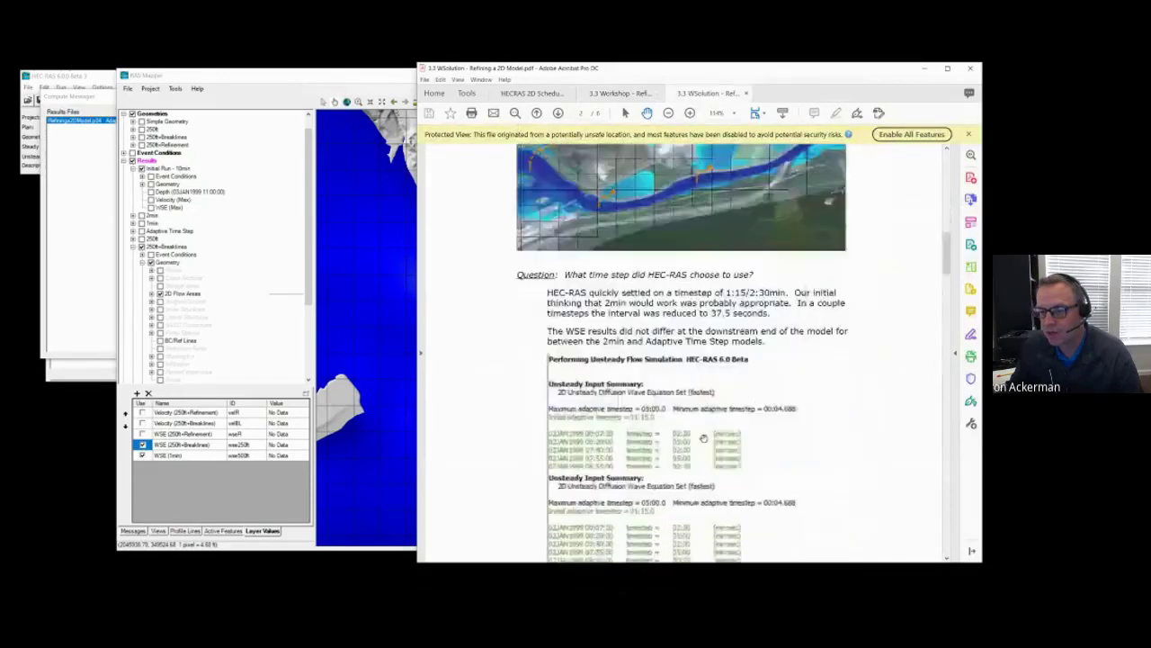
pyautogui.scroll(-15, 705, 438)
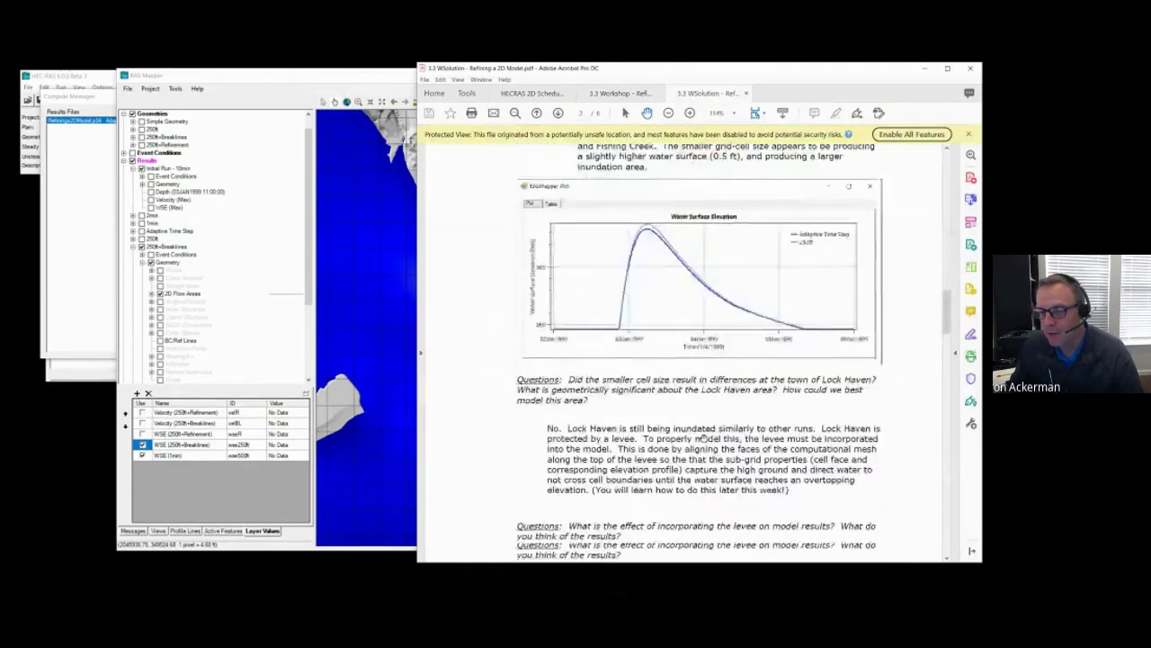
pyautogui.scroll(-6, 704, 438)
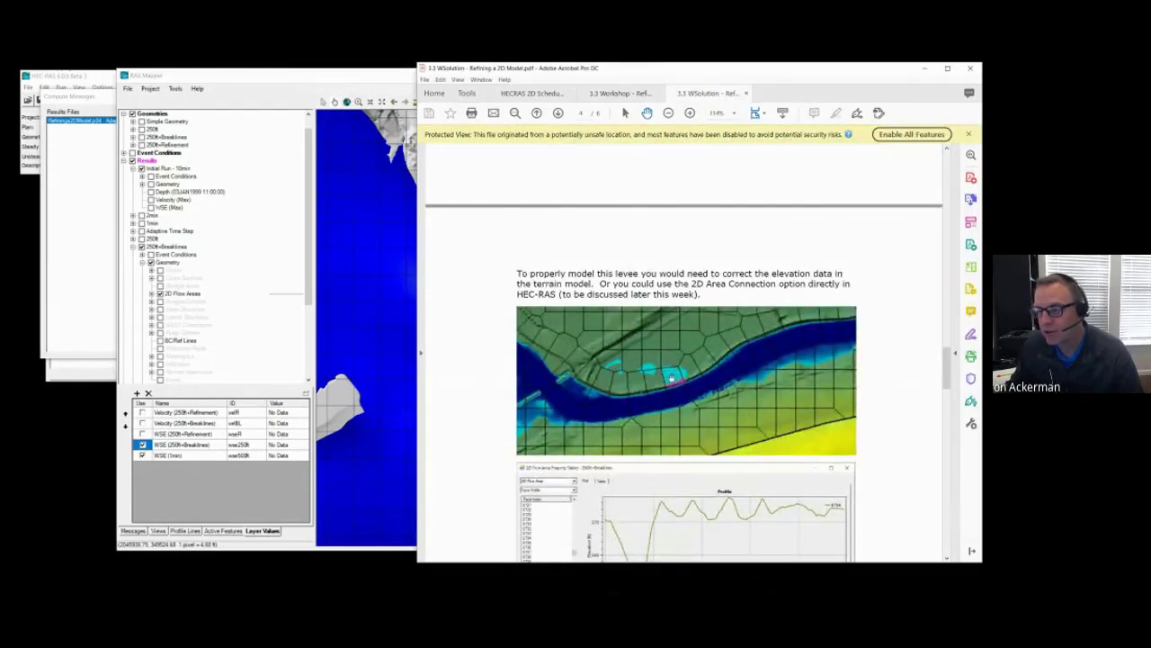
pyautogui.scroll(-1, 656, 368)
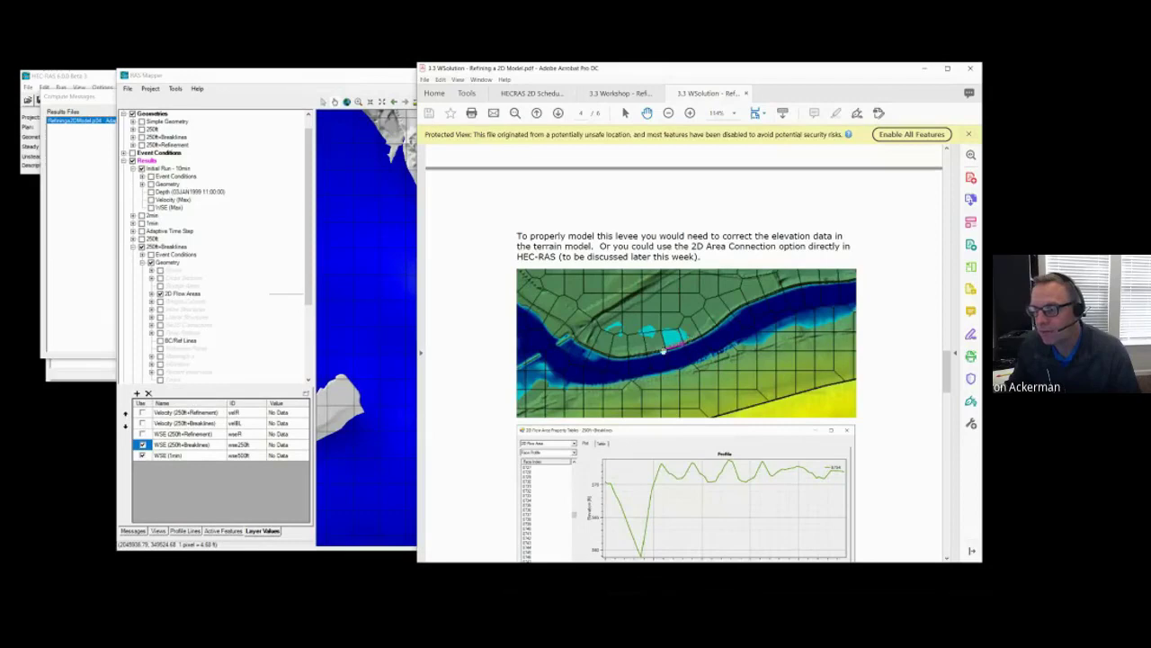
pyautogui.scroll(-5, 663, 351)
# Return to RAS Mapper and view a wider area of the 250ft+Breaklines results around the levee
pyautogui.hotkey('alt', 'Tab')
pyautogui.scroll(-2, 611, 365)
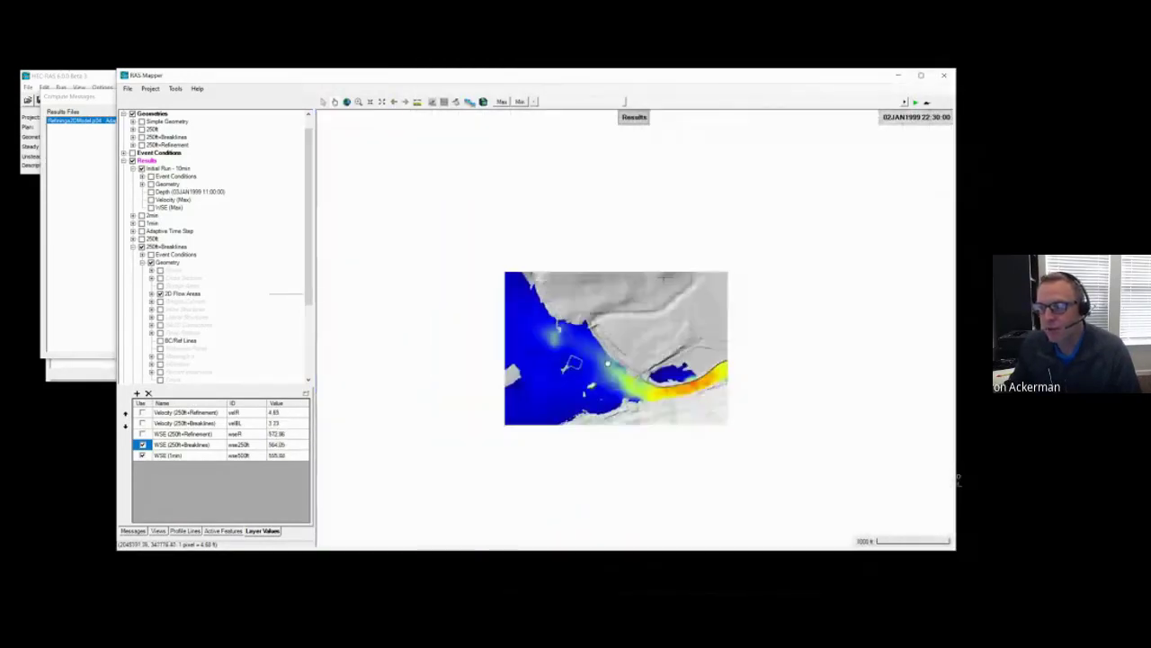
pyautogui.scroll(-1, 608, 362)
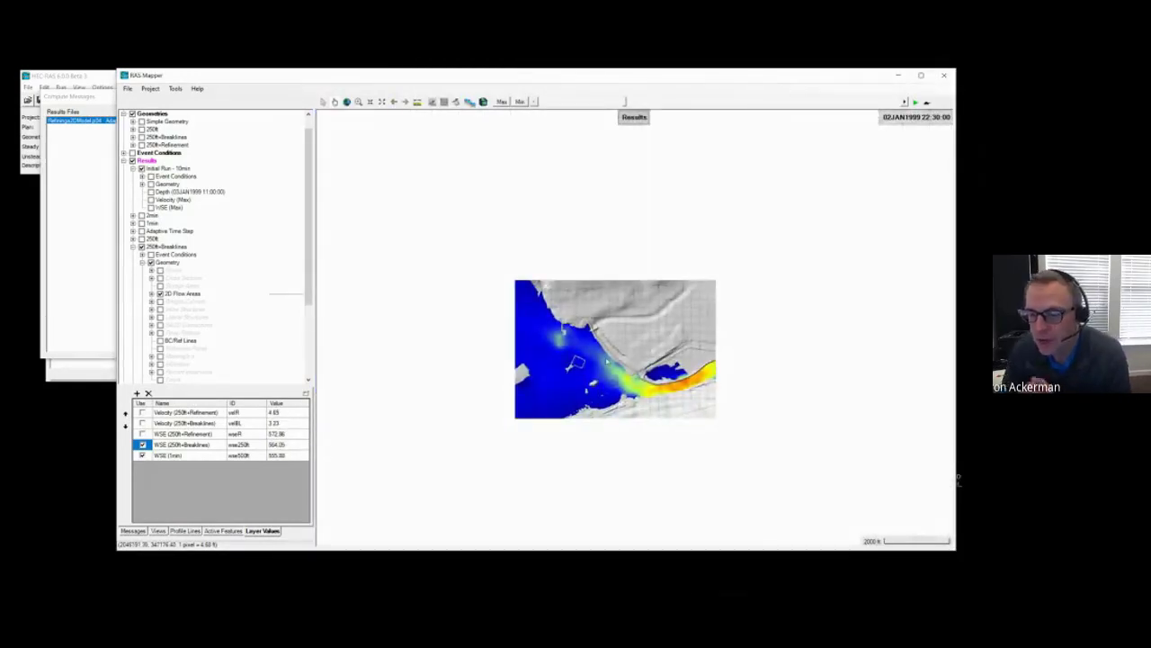